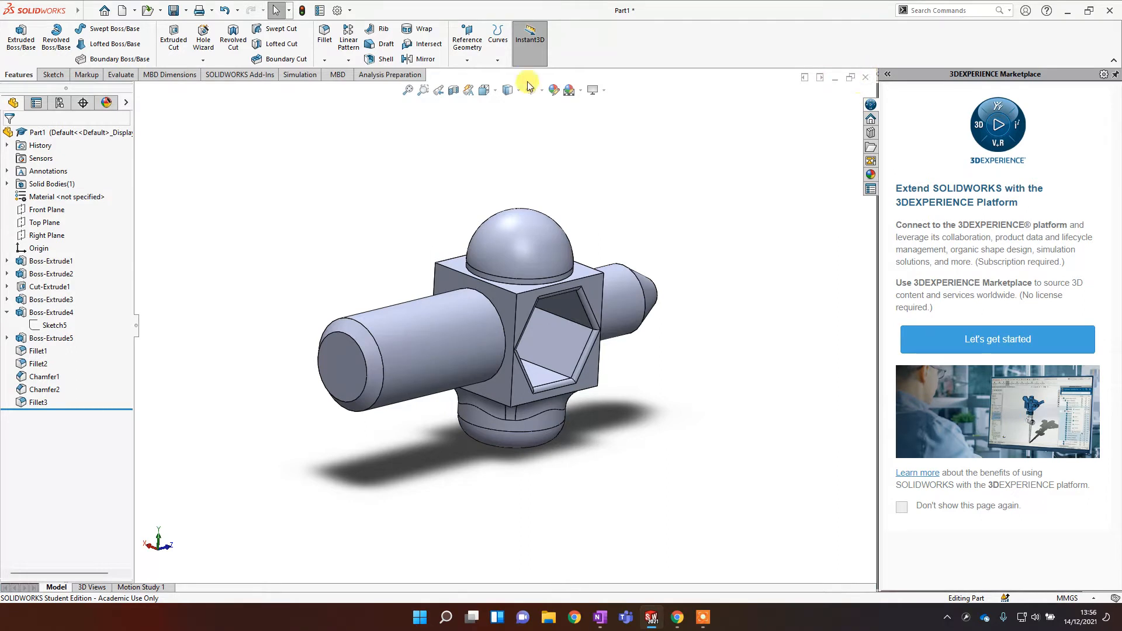
# Step: Close the current part, saving it in Documents under the name Demo par
pyautogui.click(866, 78)
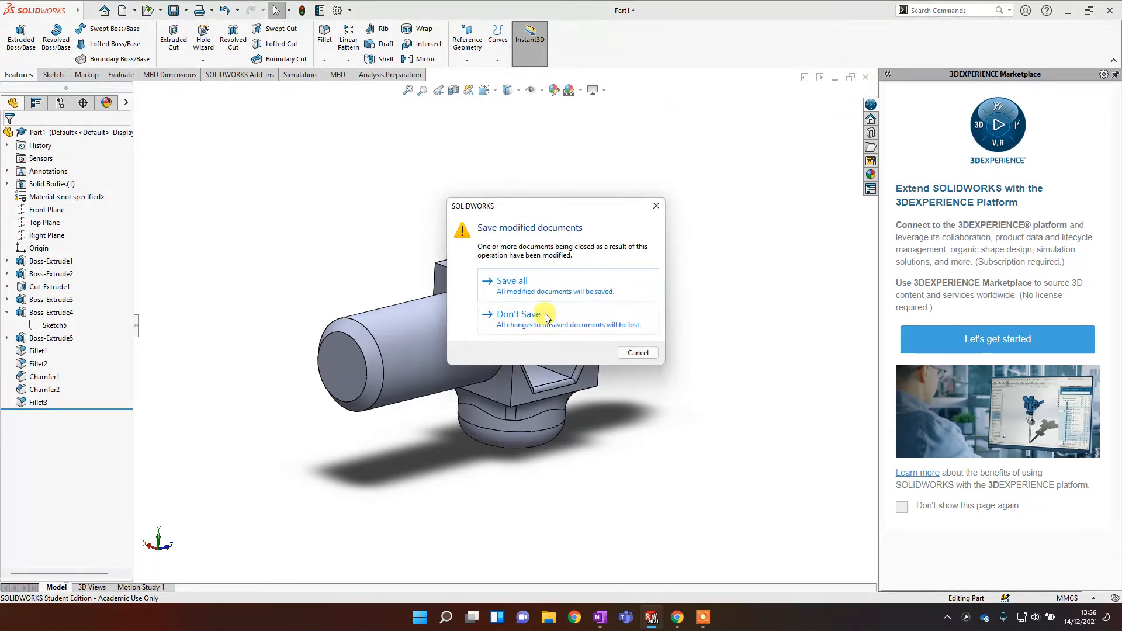
pyautogui.click(556, 286)
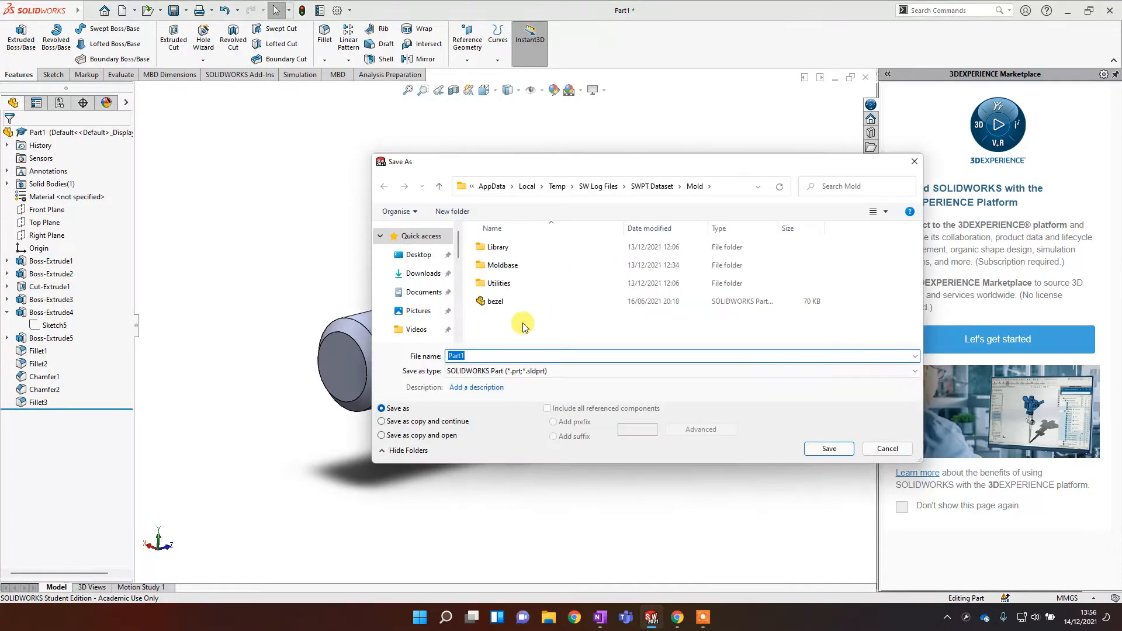
pyautogui.click(424, 292)
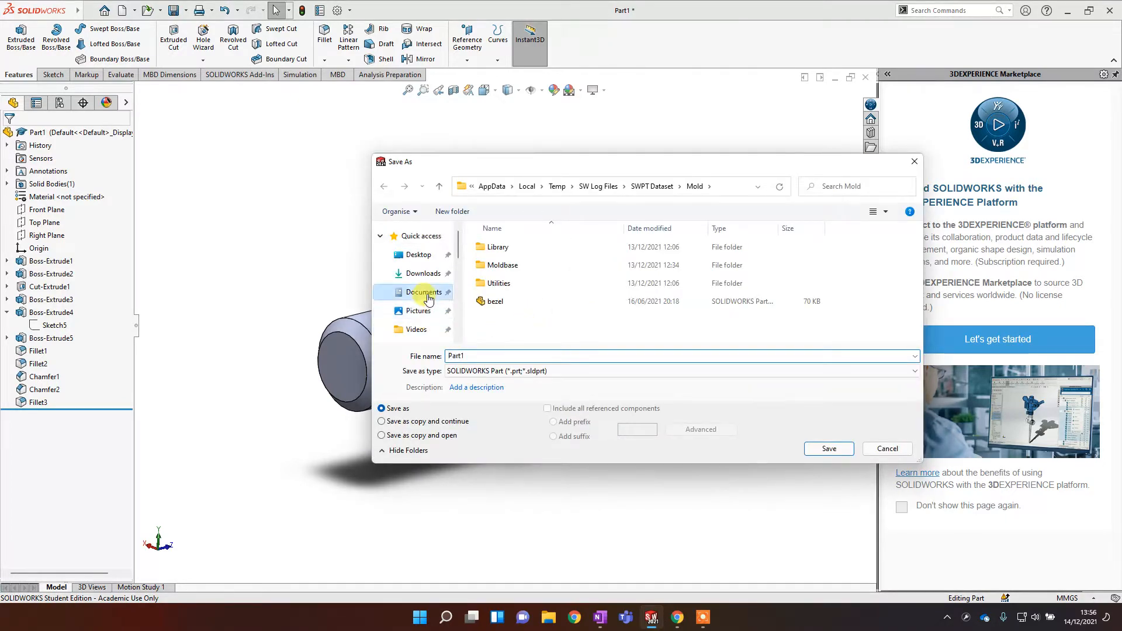
pyautogui.doubleClick(492, 353)
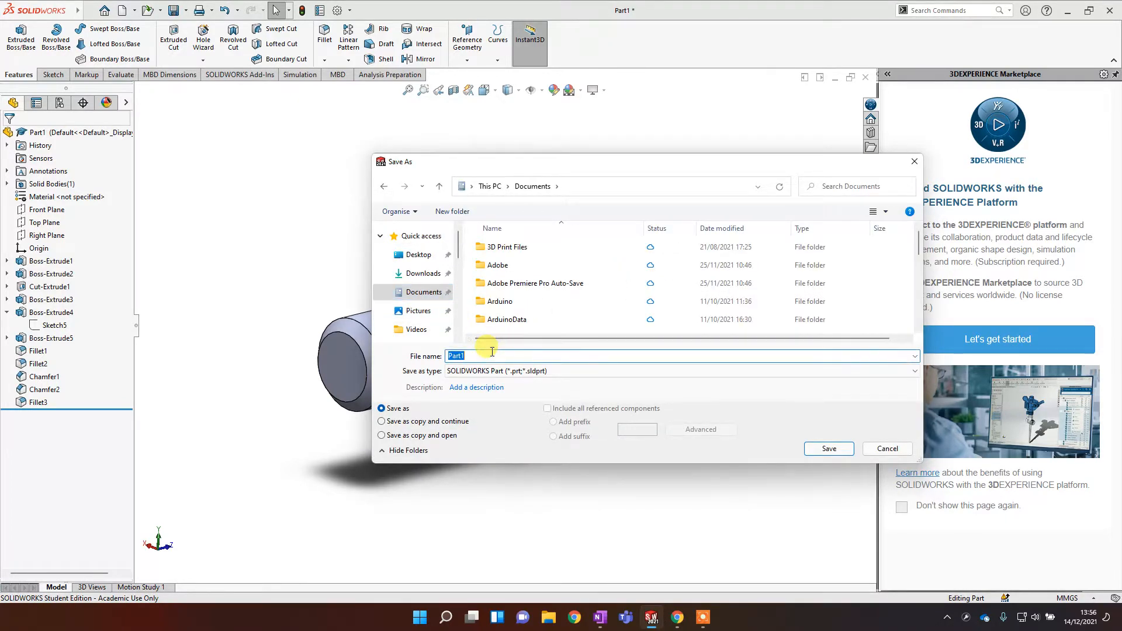
pyautogui.write('Demo par')
pyautogui.press('Return')
pyautogui.hotkey('ctrl', 'w')
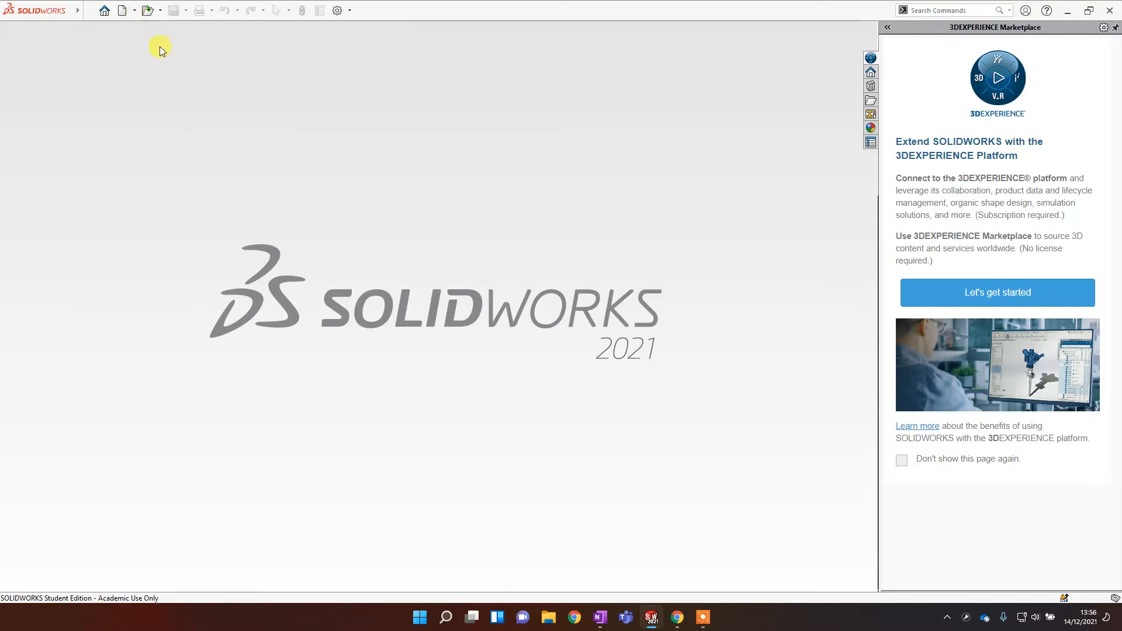
# Step: Create a new Part document
pyautogui.click(134, 11)
pyautogui.click(139, 27)
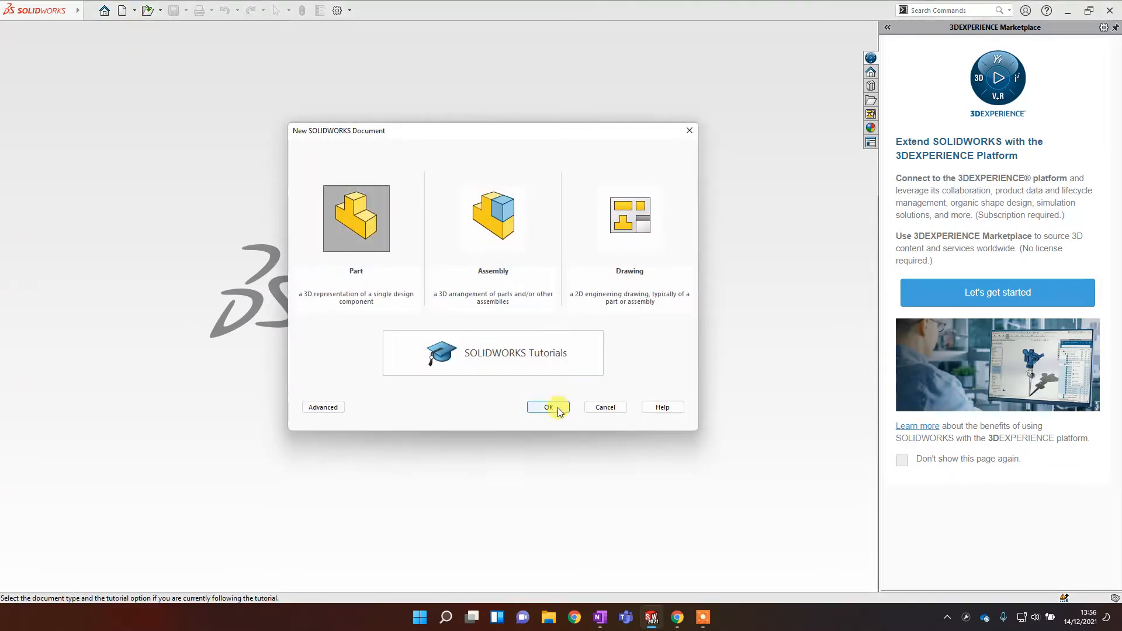
pyautogui.click(558, 409)
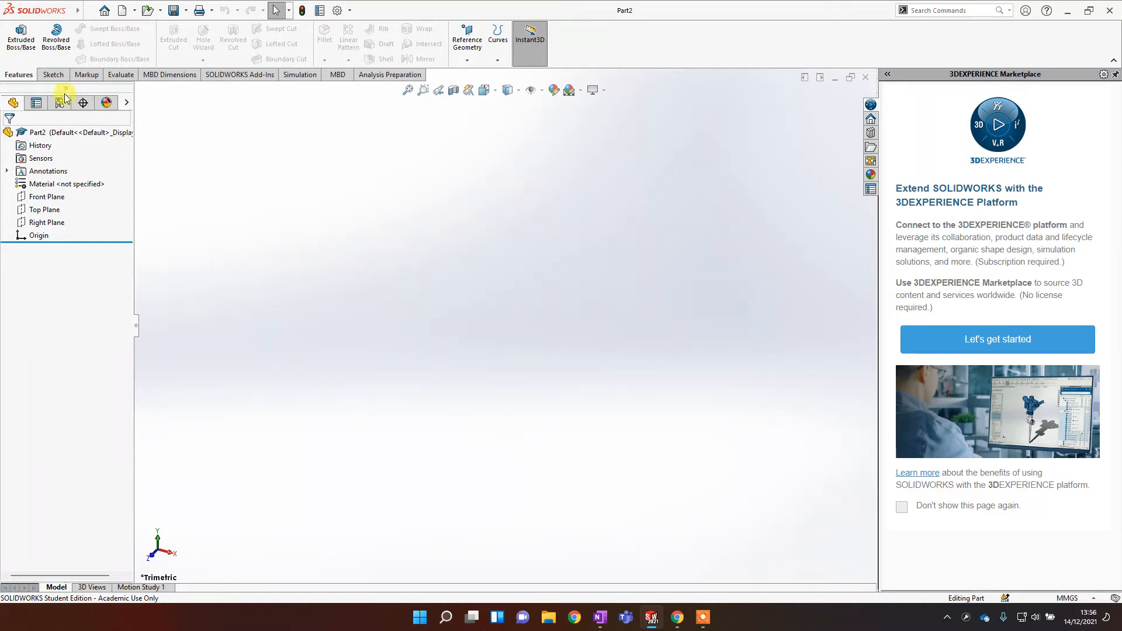
# Step: Sketch a corner rectangle about 28 × 30 mm on the Front Plane, left of the origin
pyautogui.click(52, 75)
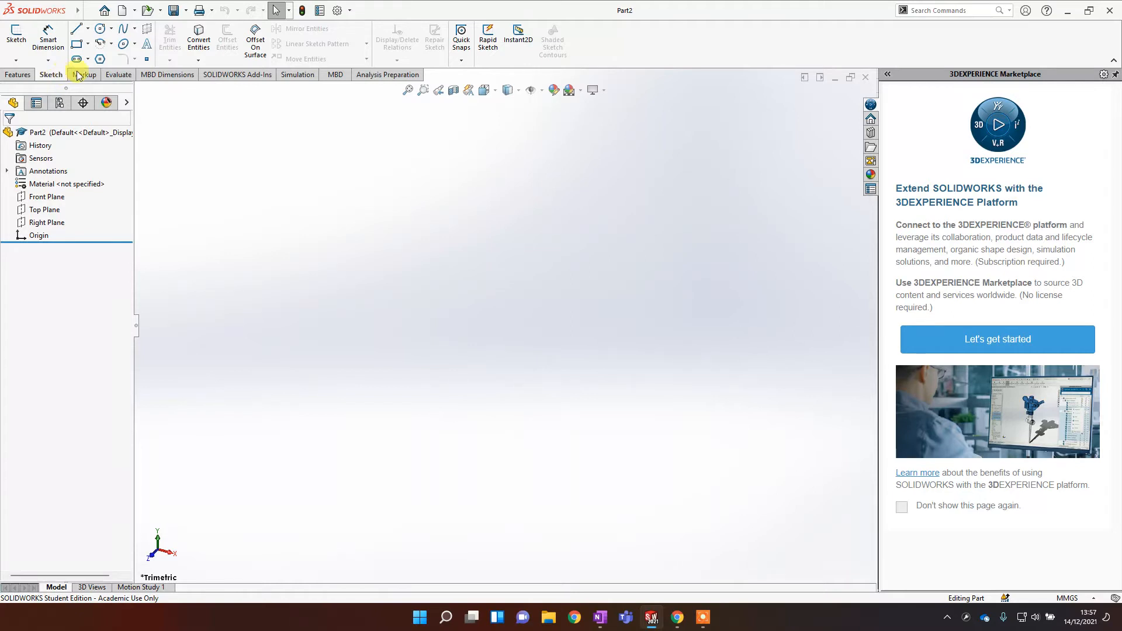
pyautogui.click(78, 44)
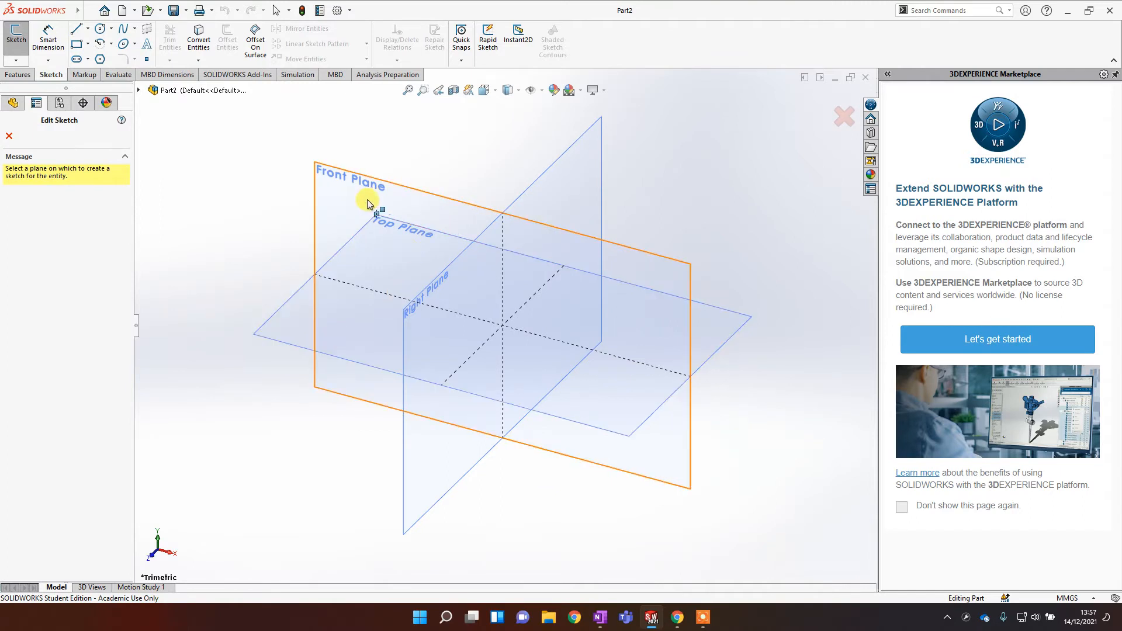
pyautogui.click(343, 202)
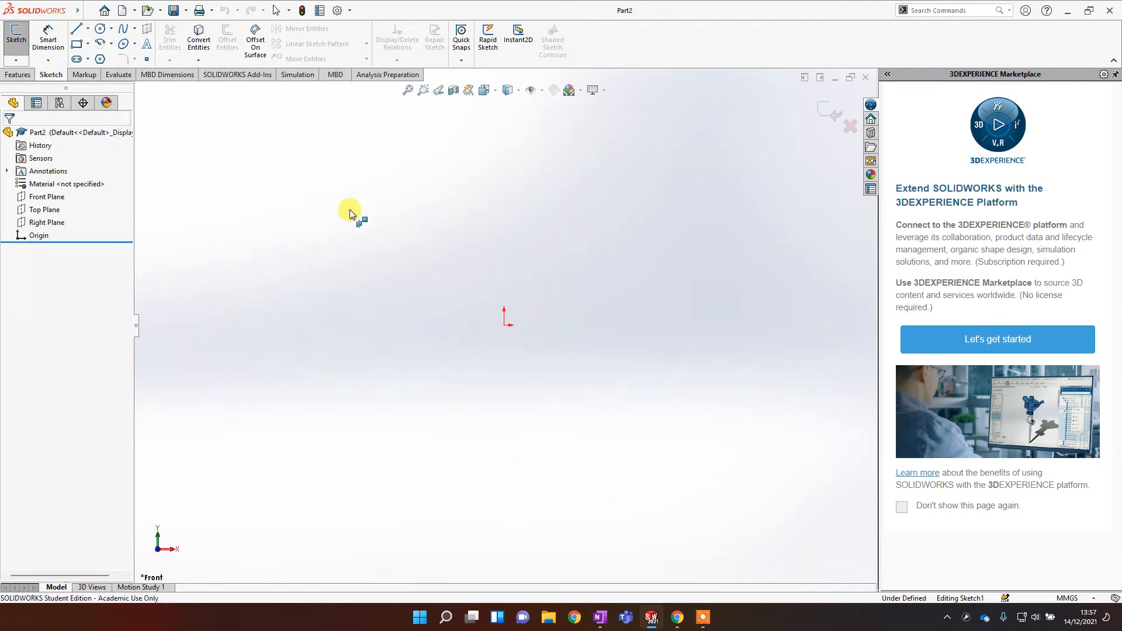
pyautogui.click(267, 268)
pyautogui.click(353, 361)
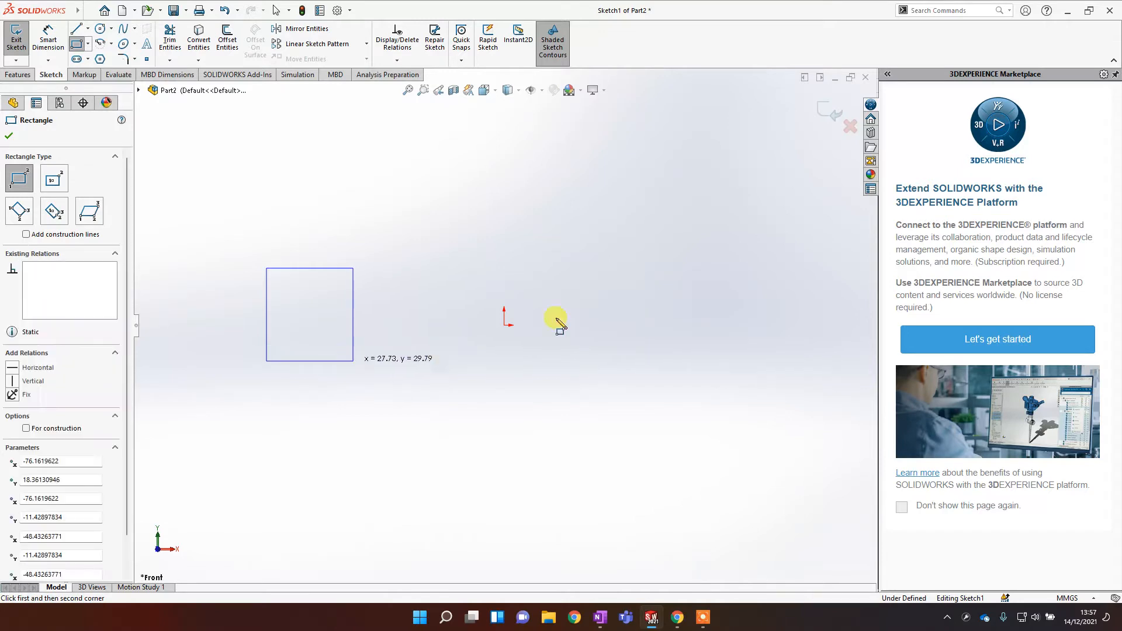
pyautogui.press('Escape')
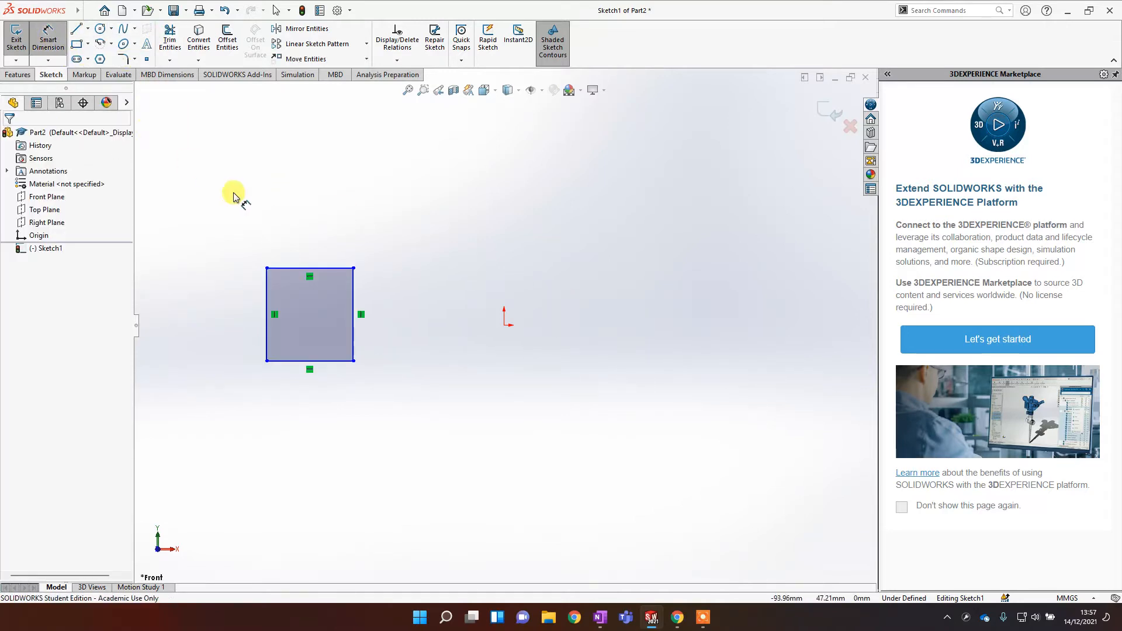
# Step: Dimension the rectangle's width and height to 25 mm each
pyautogui.click(49, 37)
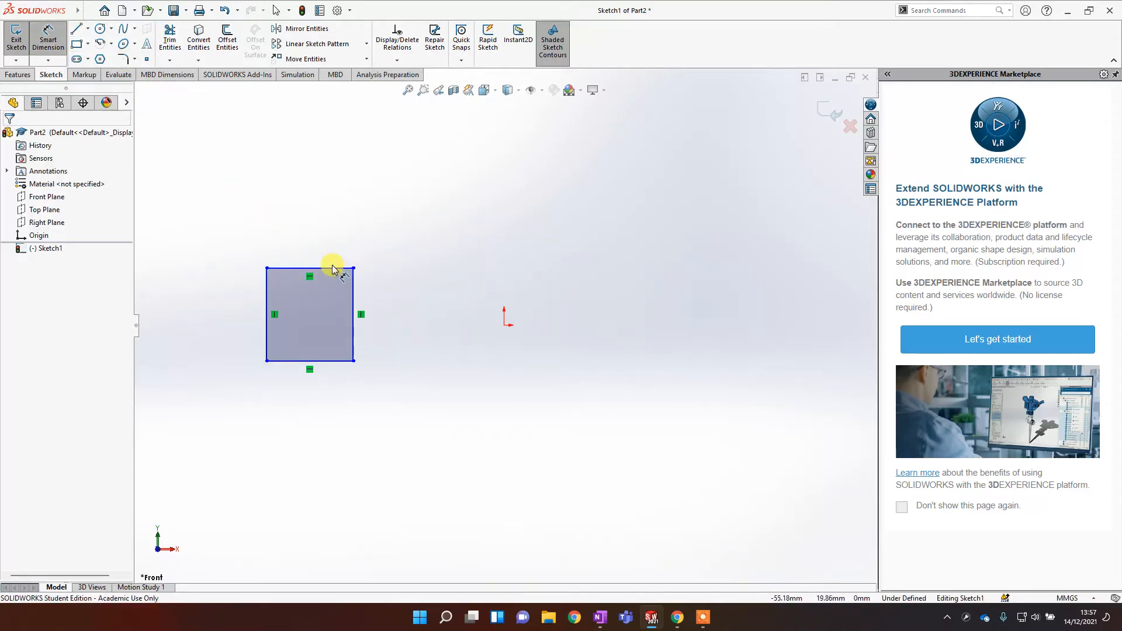
pyautogui.click(332, 270)
pyautogui.click(327, 236)
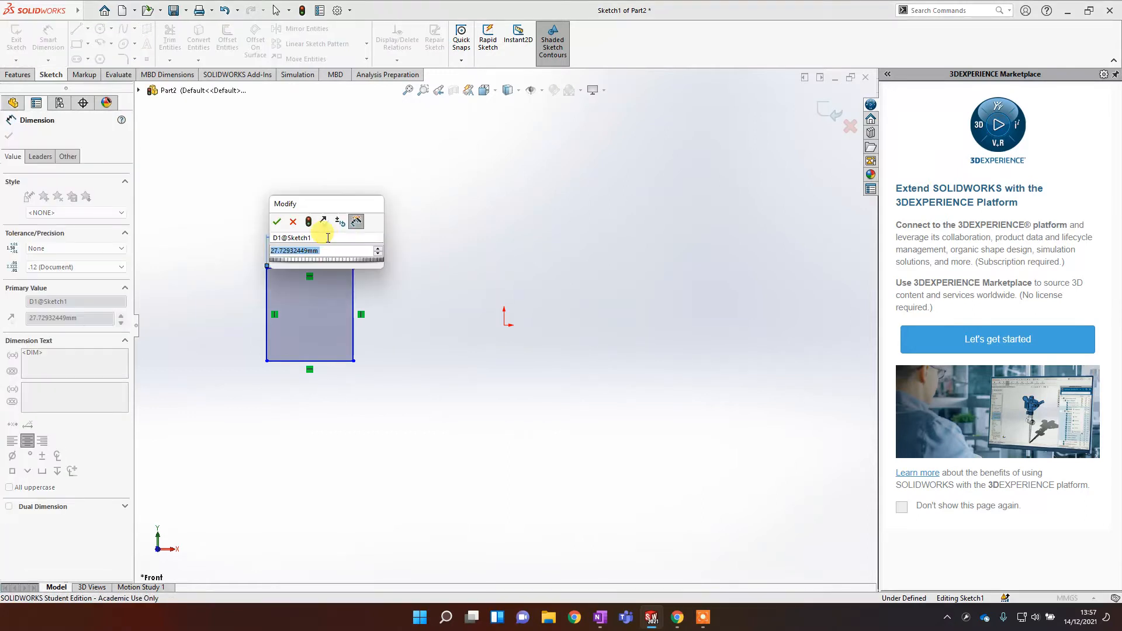
pyautogui.write('25')
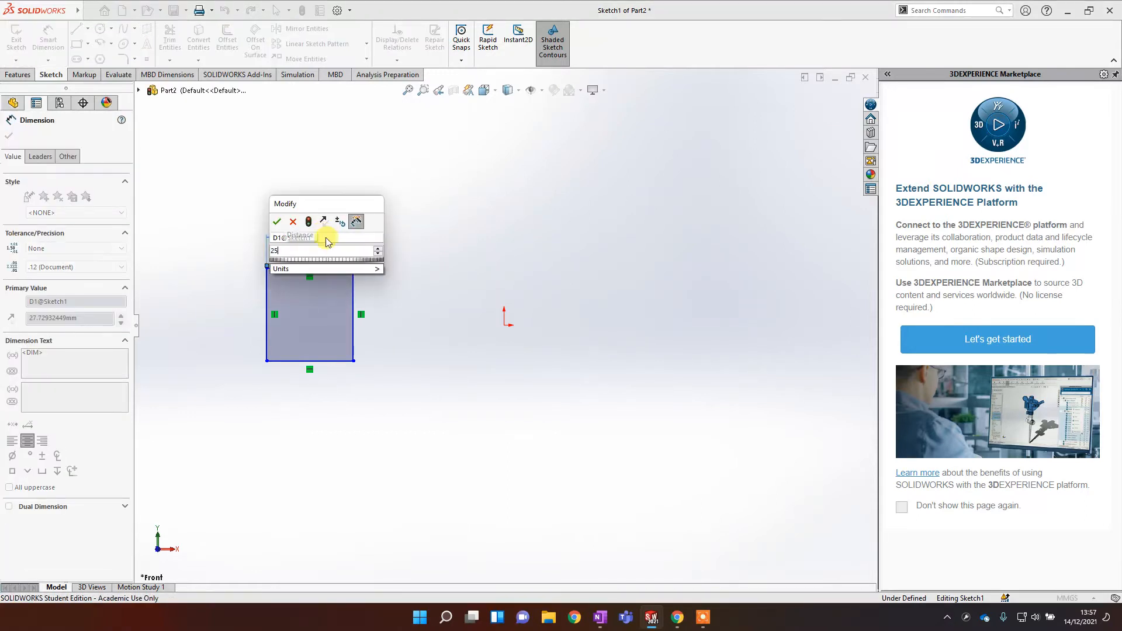
pyautogui.click(277, 221)
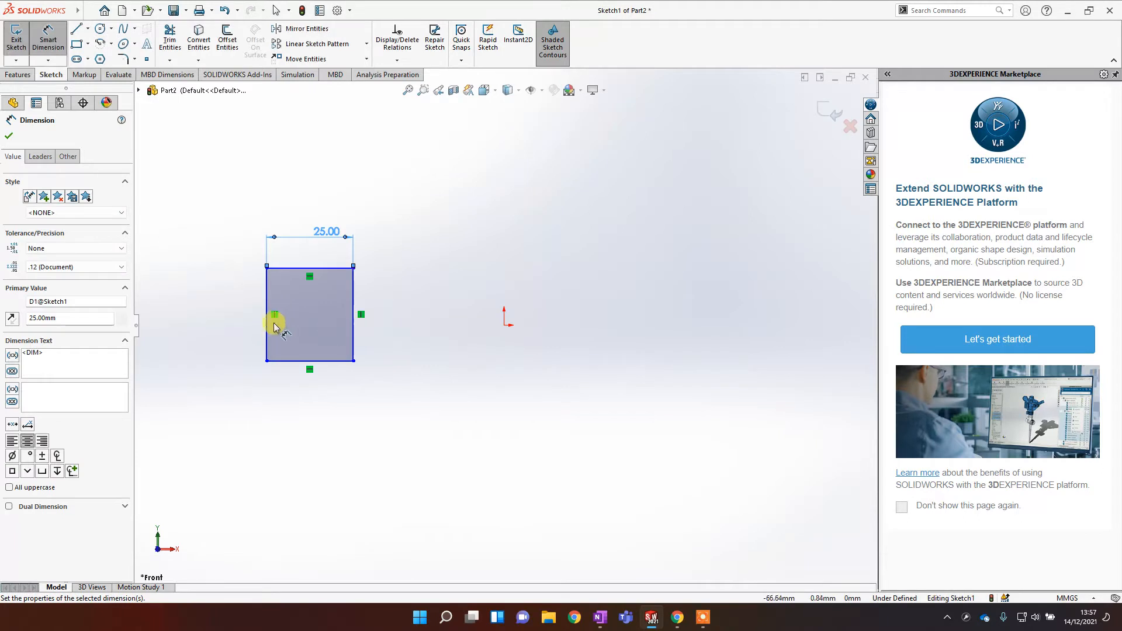
pyautogui.click(269, 330)
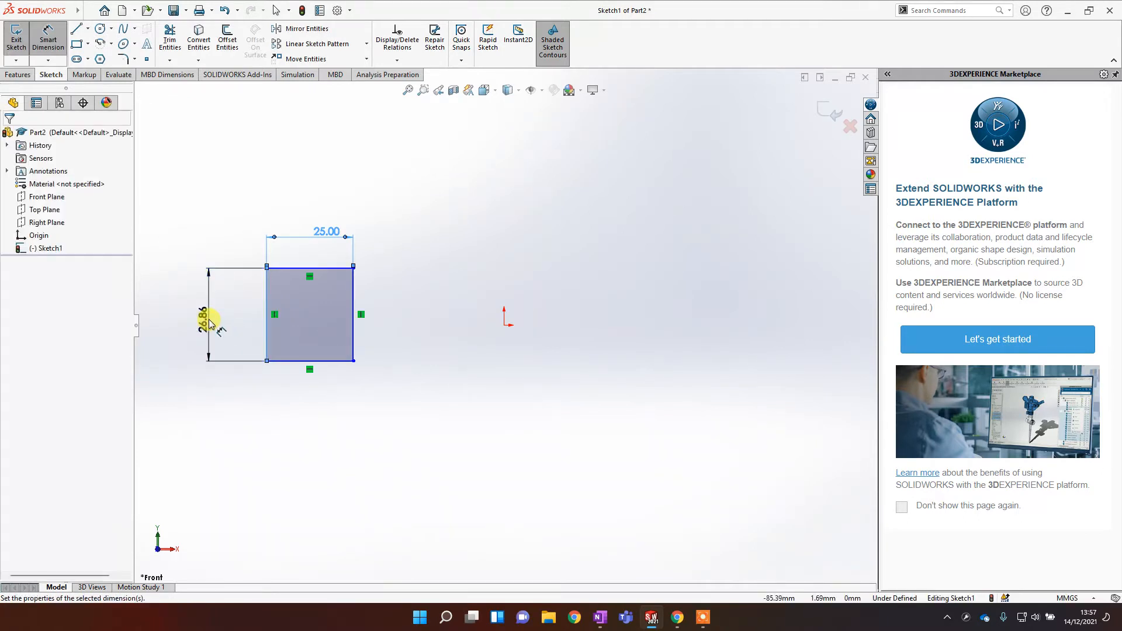
pyautogui.click(208, 319)
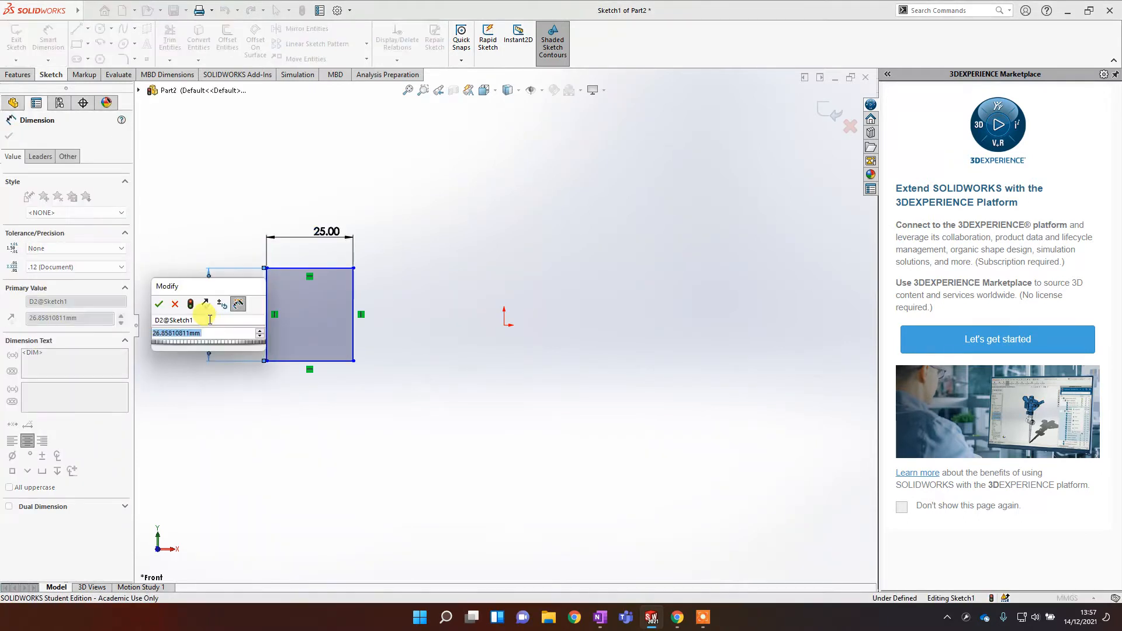
pyautogui.click(159, 304)
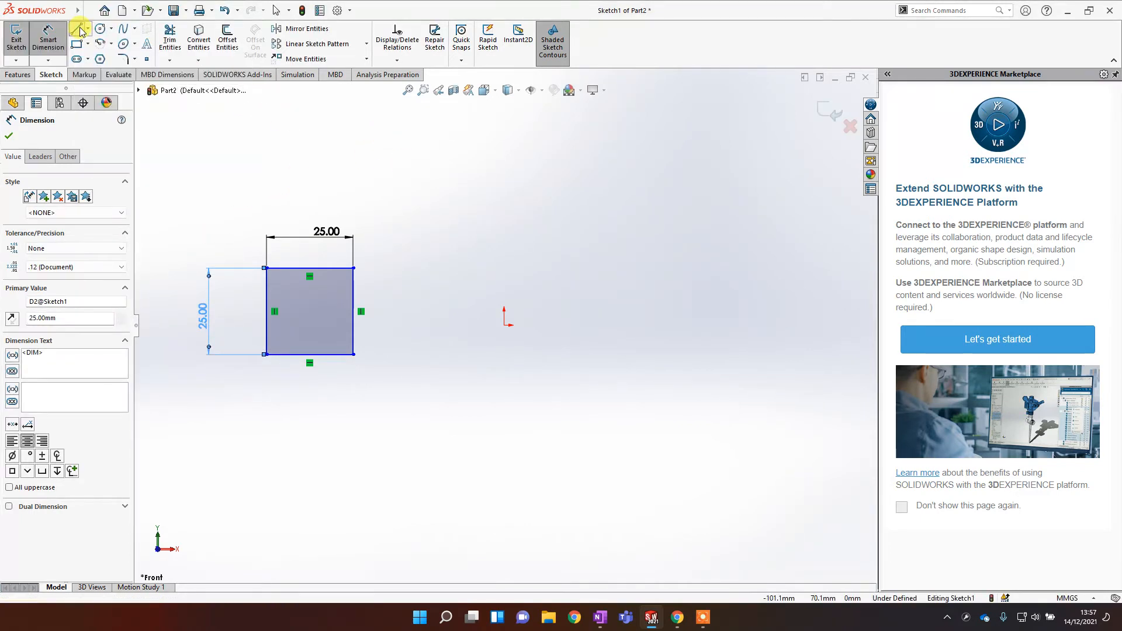
# Step: Sketch a vertical construction line about 25 mm long to the right of the origin
pyautogui.click(78, 29)
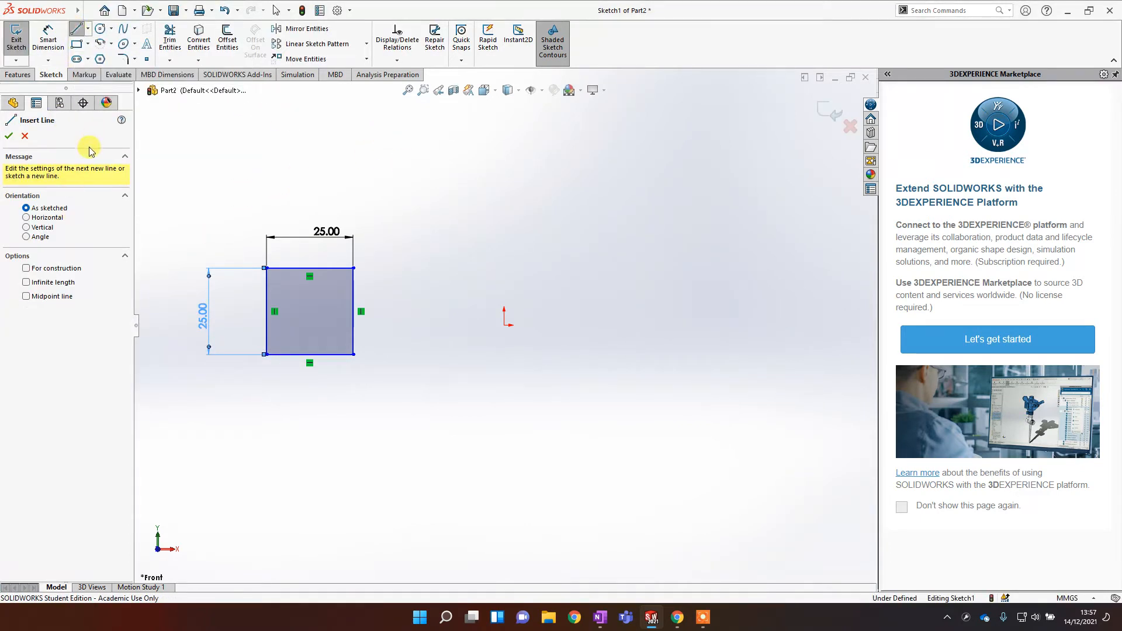
pyautogui.click(26, 269)
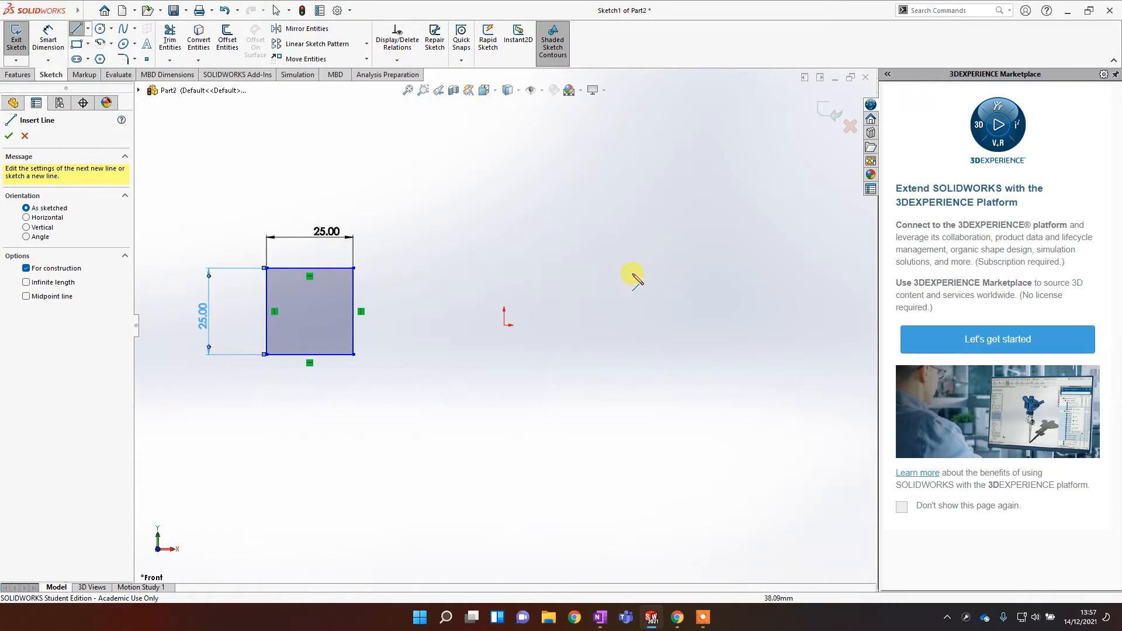
pyautogui.click(613, 269)
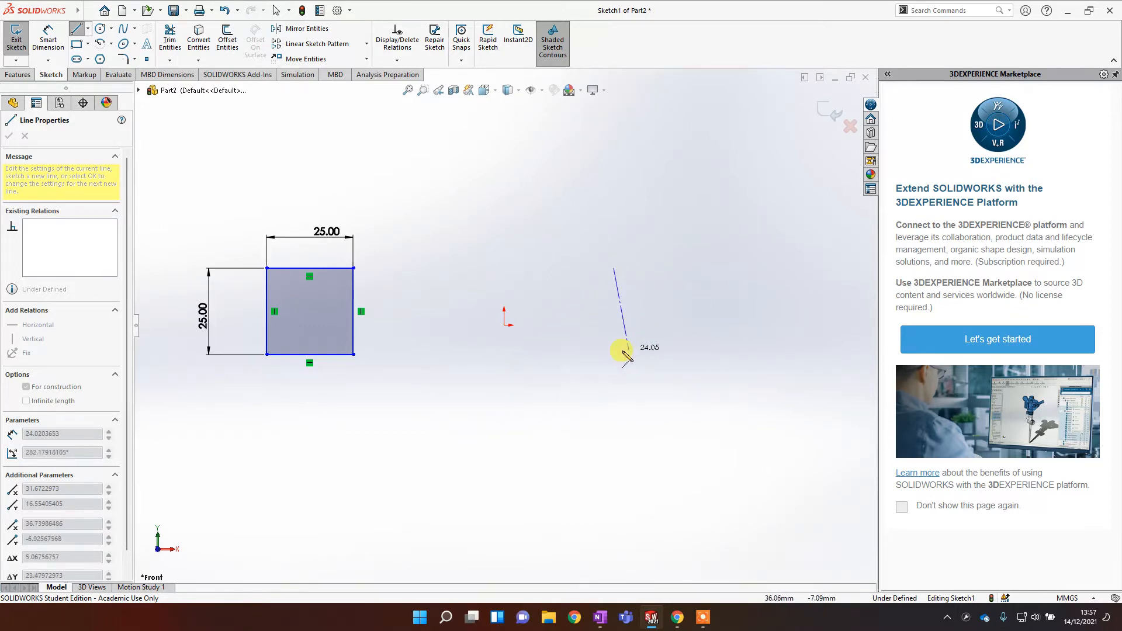
pyautogui.click(613, 355)
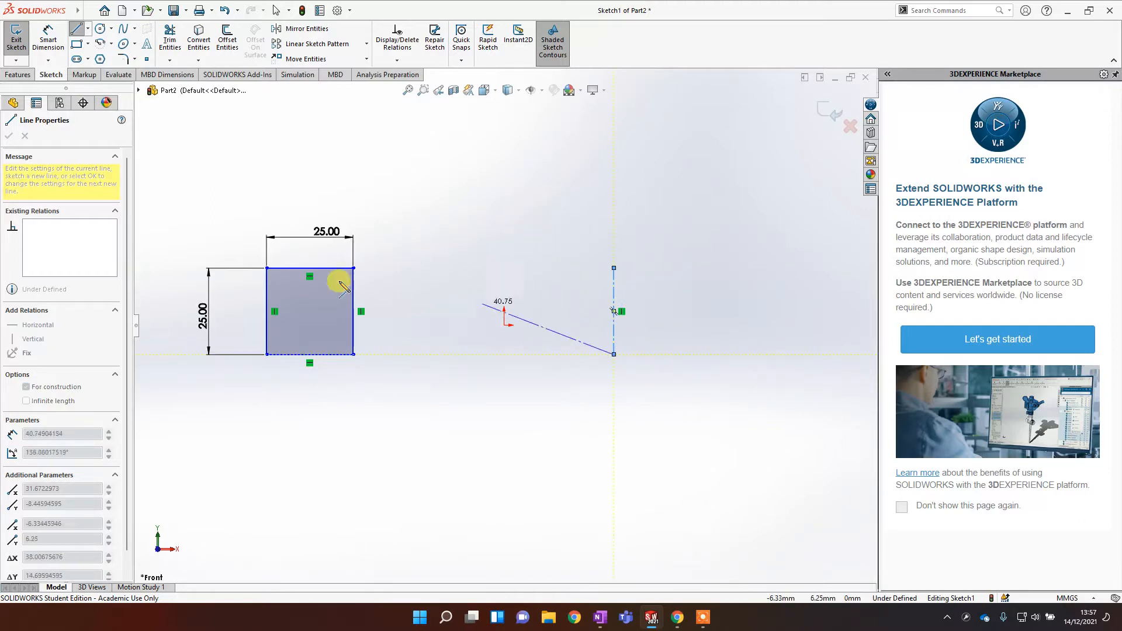
pyautogui.rightClick(587, 222)
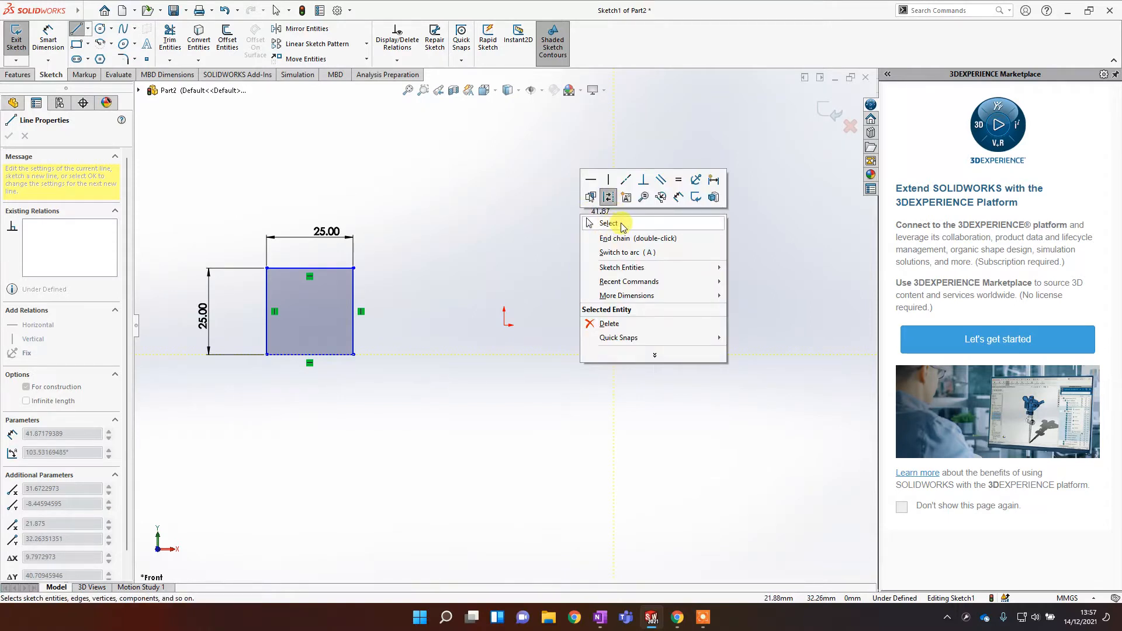
pyautogui.click(605, 223)
pyautogui.press('Escape')
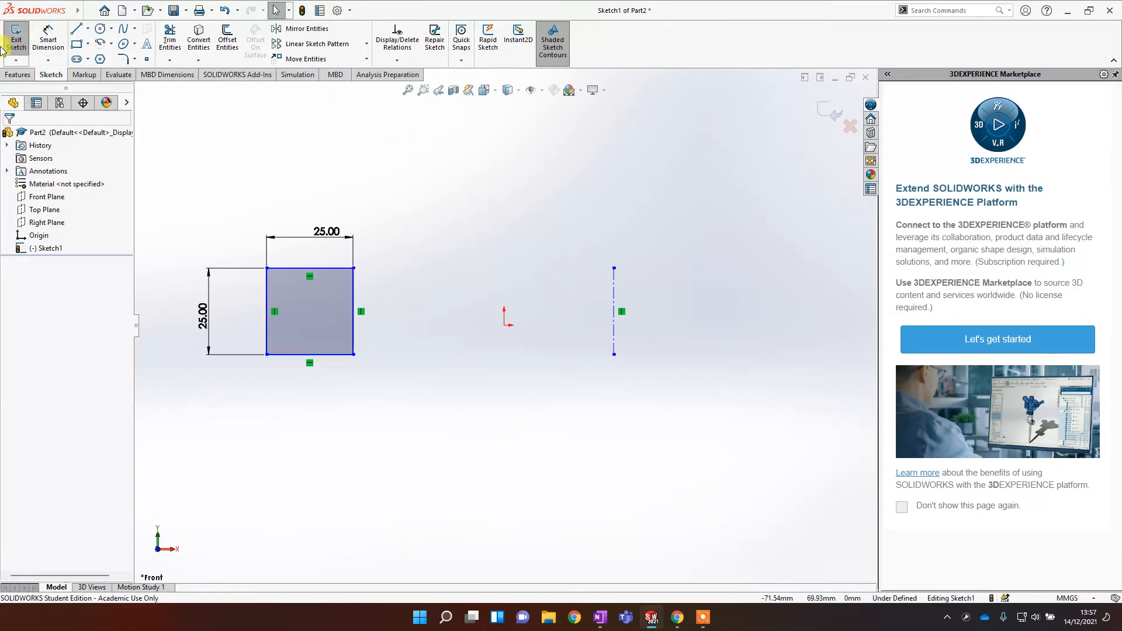
# Step: Dimension the distance between the square's right edge and the construction line to 60 mm
pyautogui.click(48, 36)
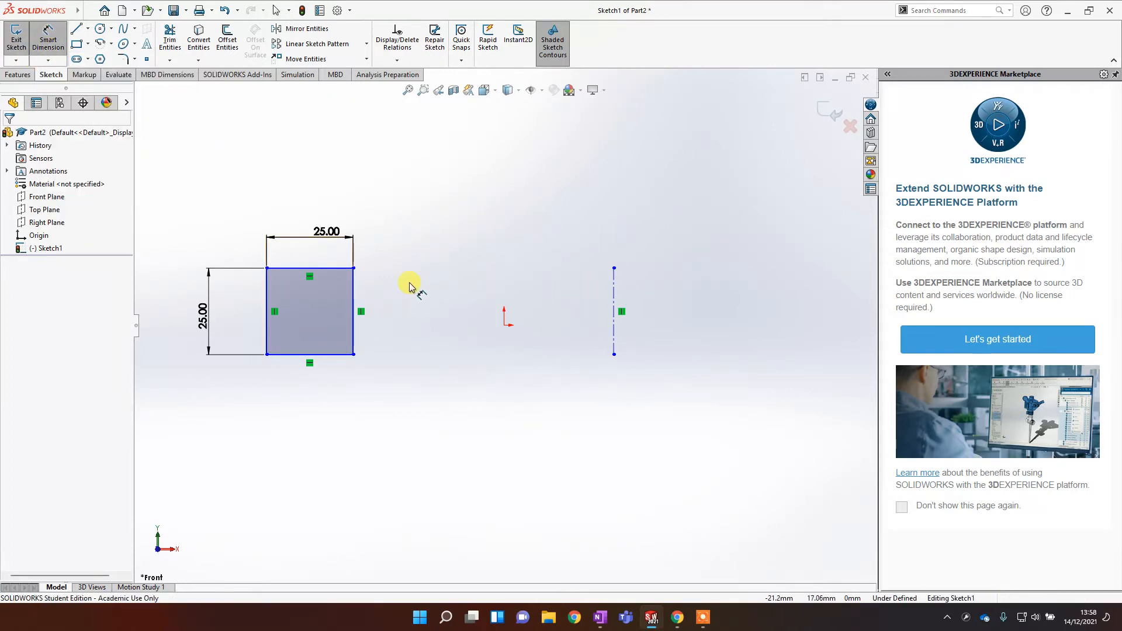
pyautogui.click(354, 288)
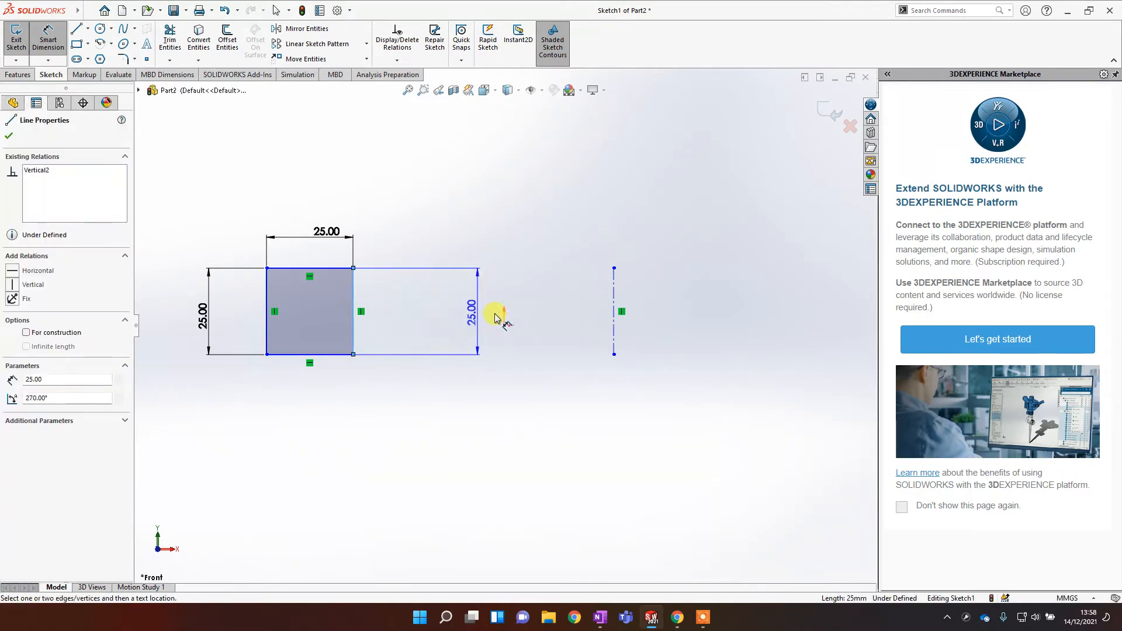
pyautogui.click(614, 300)
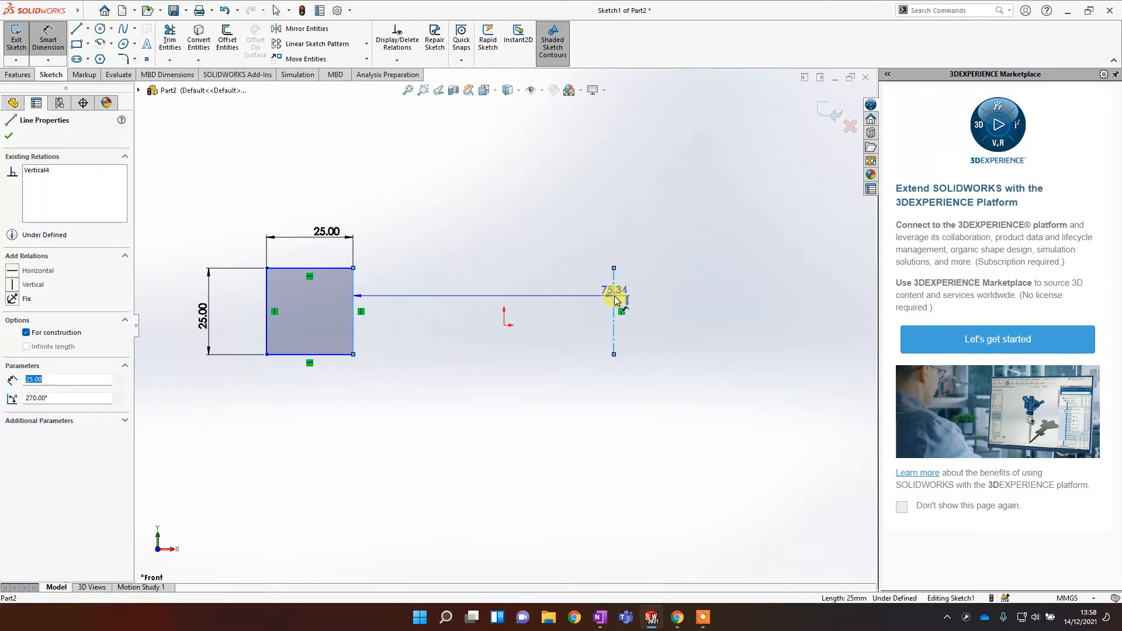
pyautogui.click(489, 298)
pyautogui.write('60')
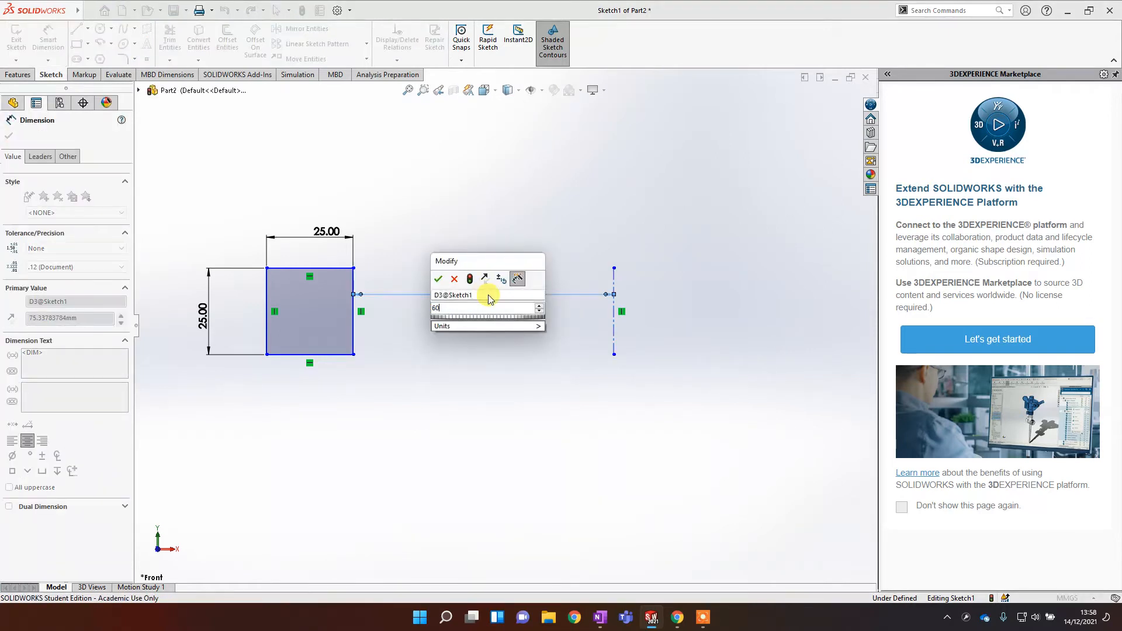
pyautogui.click(439, 279)
pyautogui.press('z')
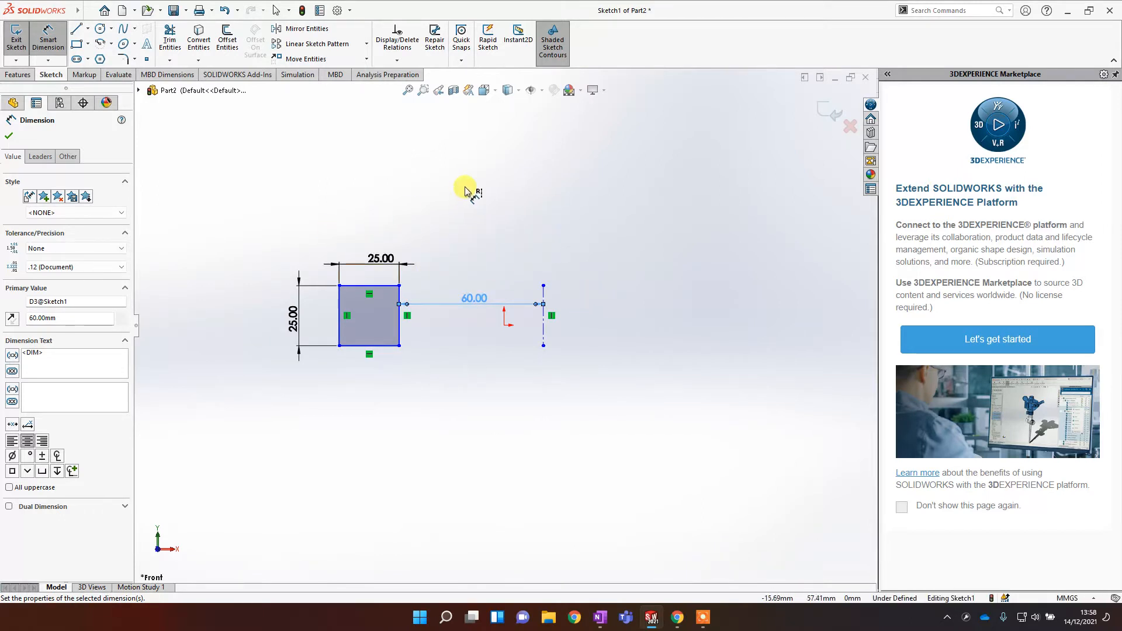
# Step: Start a Revolved Boss/Base about the construction line and set the revolve angle to 180 degrees
pyautogui.click(18, 76)
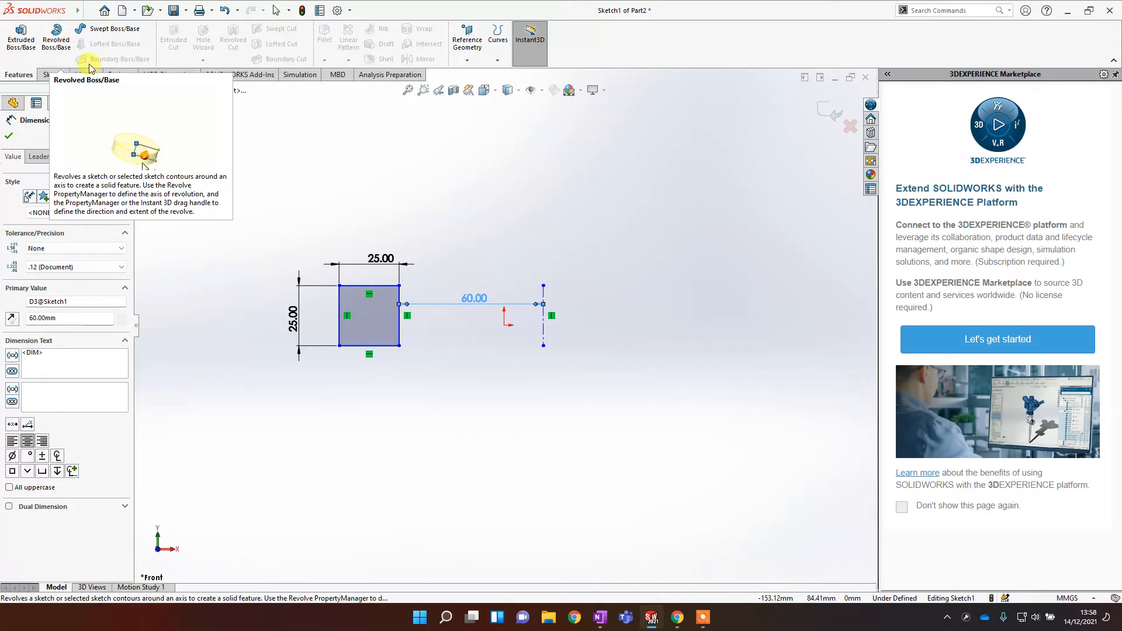
pyautogui.click(55, 38)
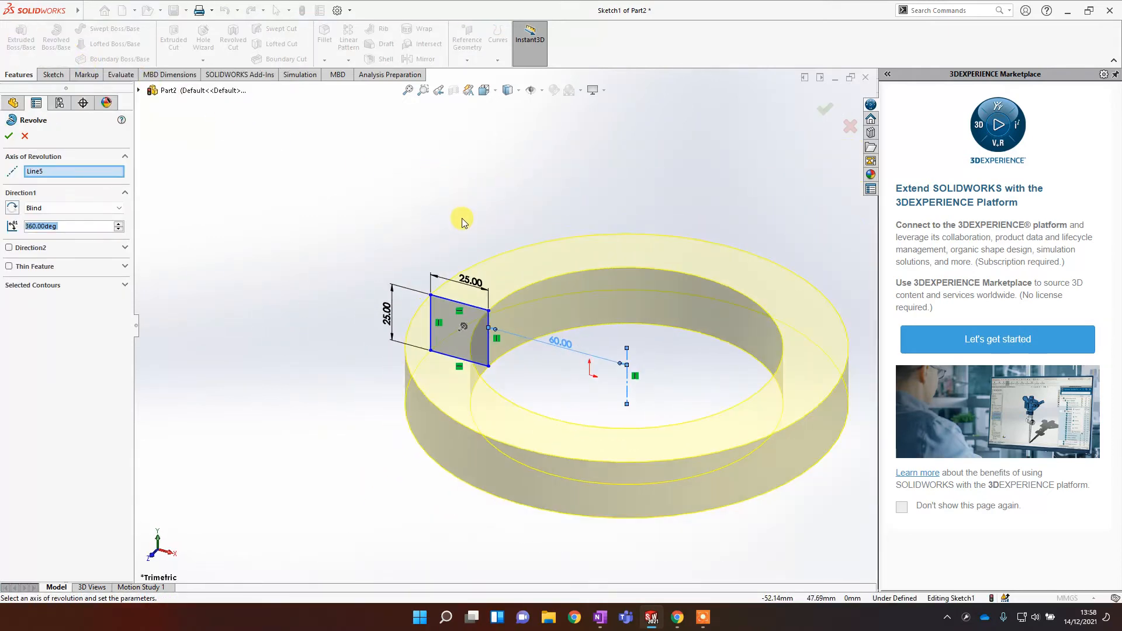
pyautogui.moveTo(338, 453)
pyautogui.mouseDown(button='middle')
pyautogui.moveTo(371, 432)
pyautogui.moveTo(333, 444)
pyautogui.mouseUp(button='middle')
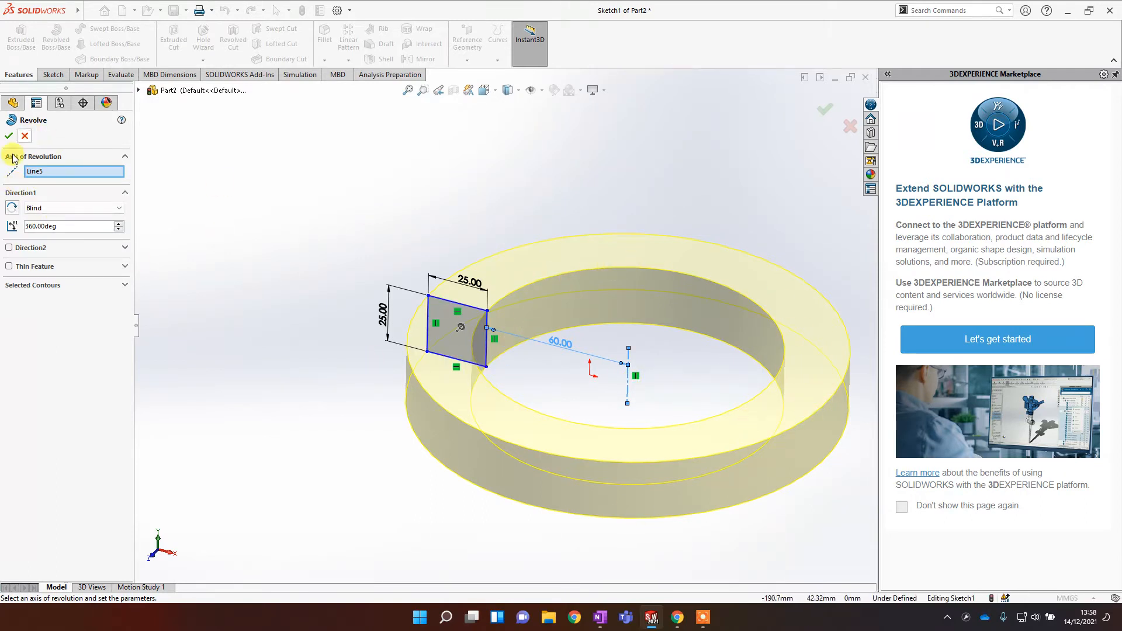
pyautogui.click(48, 171)
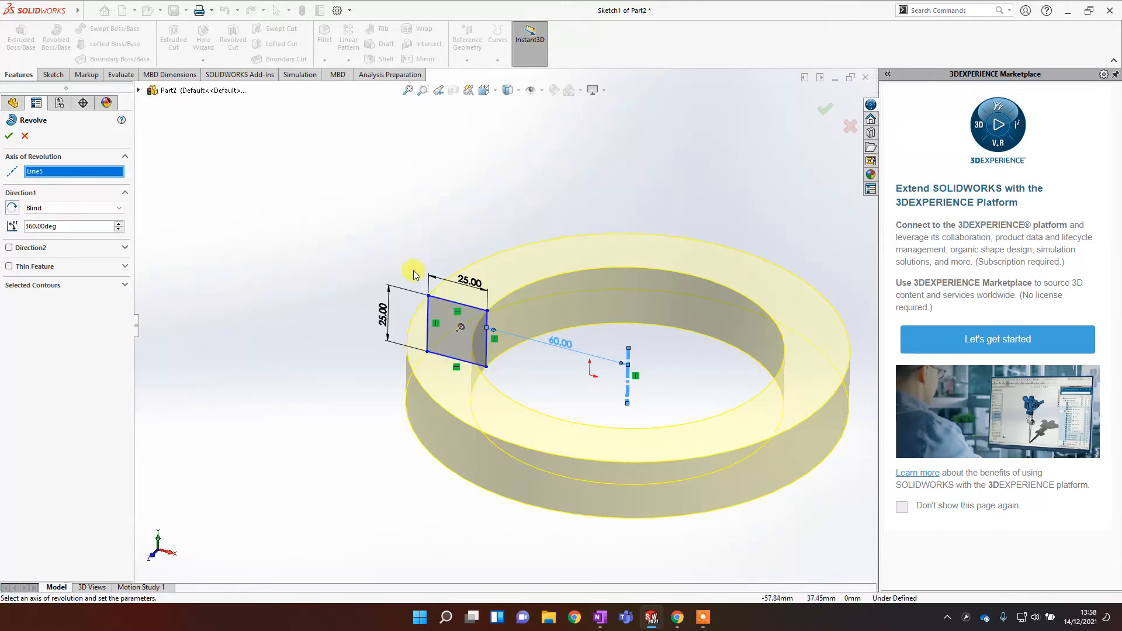
pyautogui.moveTo(83, 226); pyautogui.dragTo(12, 225)
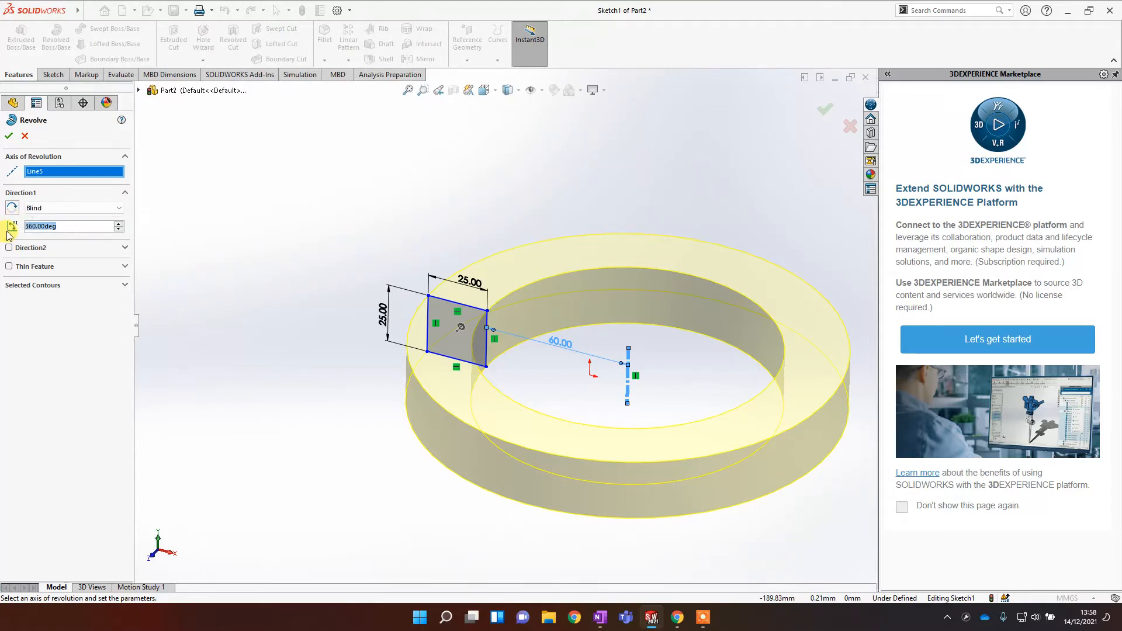
pyautogui.write('180')
pyautogui.press('Return')
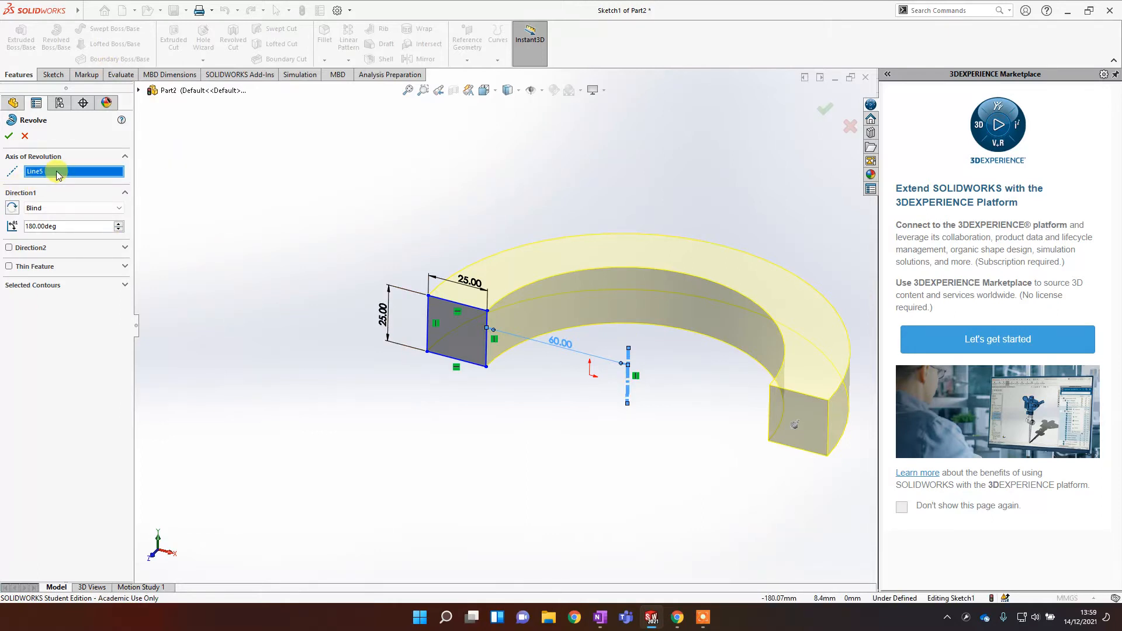
# Step: Try the square's right edge and top edge as alternative axes of revolution
pyautogui.press('Delete')
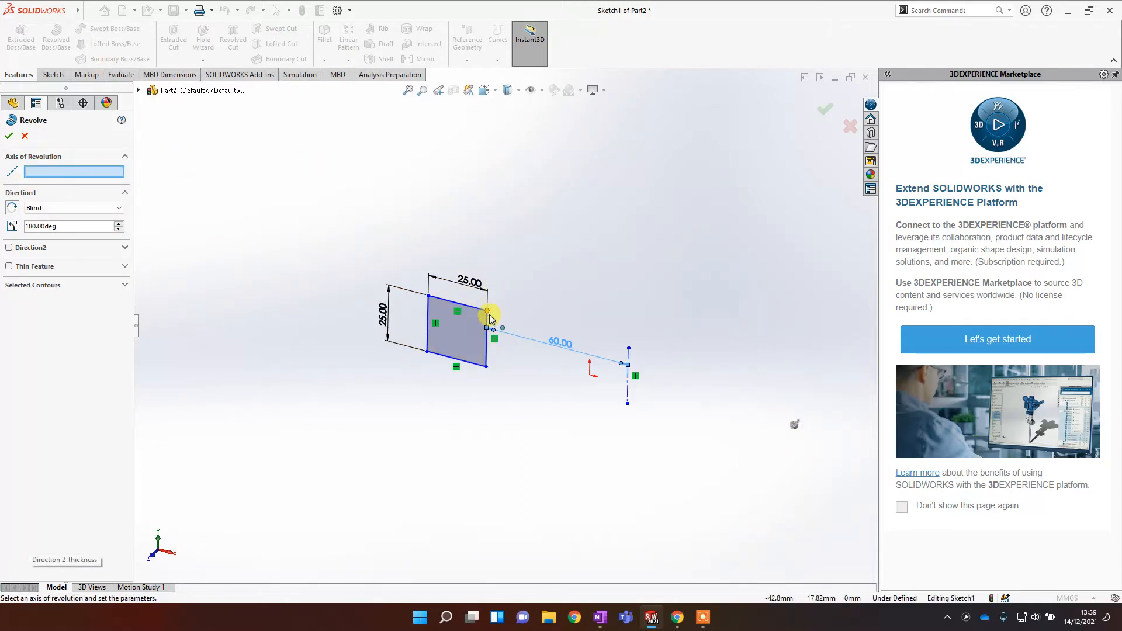
pyautogui.click(487, 325)
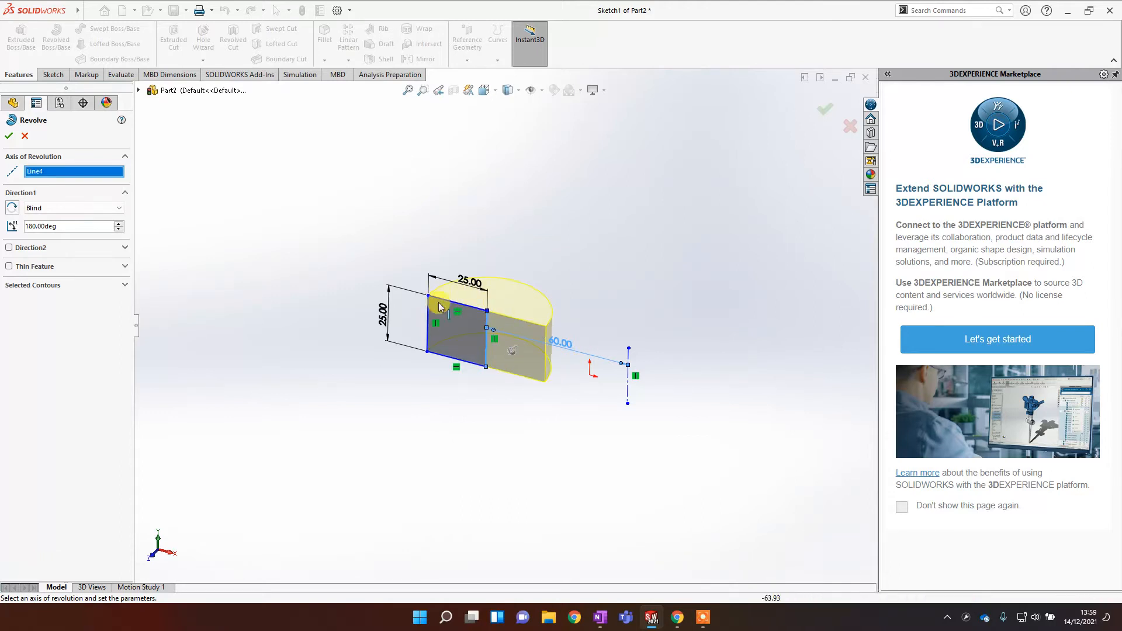
pyautogui.moveTo(520, 369)
pyautogui.mouseDown(button='middle')
pyautogui.moveTo(471, 391)
pyautogui.moveTo(514, 376)
pyautogui.moveTo(468, 315)
pyautogui.mouseUp(button='middle')
pyautogui.scroll(-3, 475, 314)
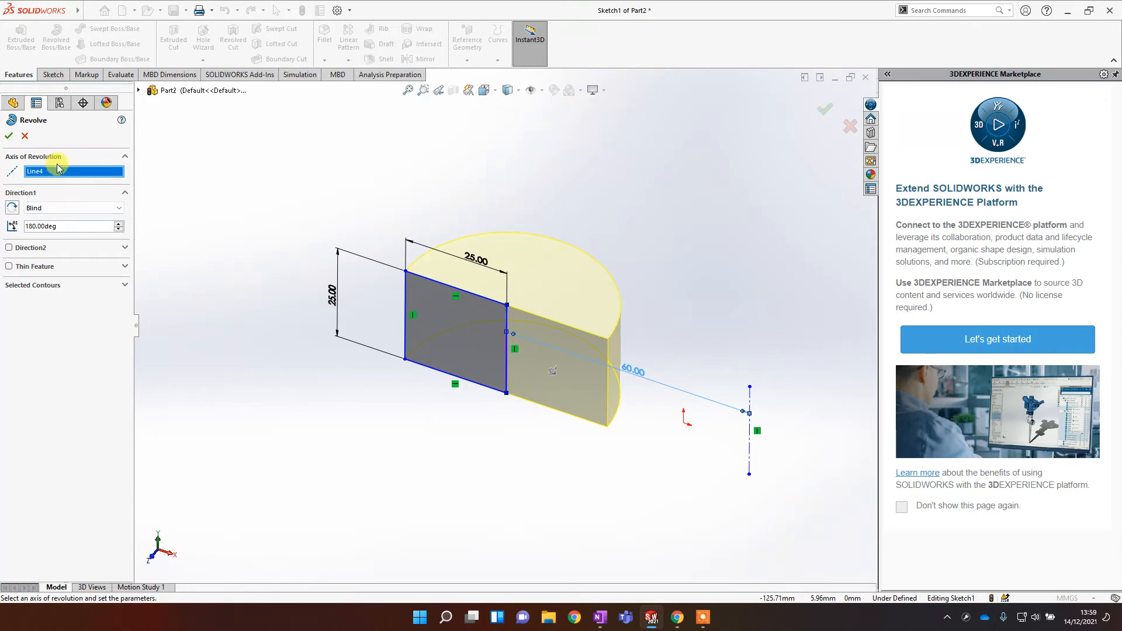
pyautogui.press('Delete')
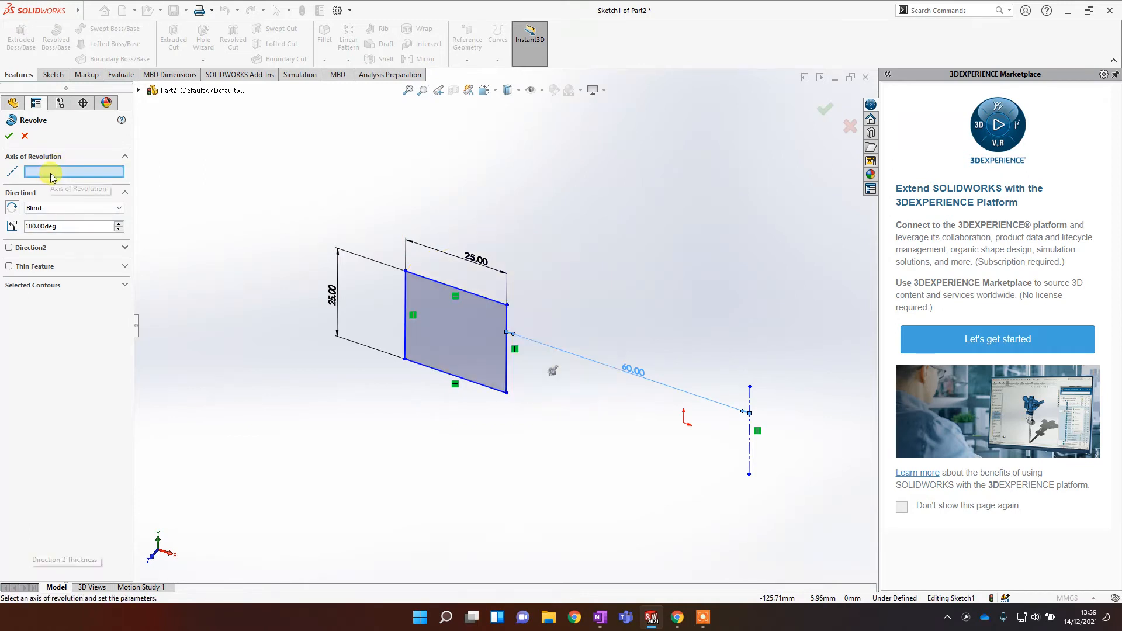
pyautogui.click(436, 287)
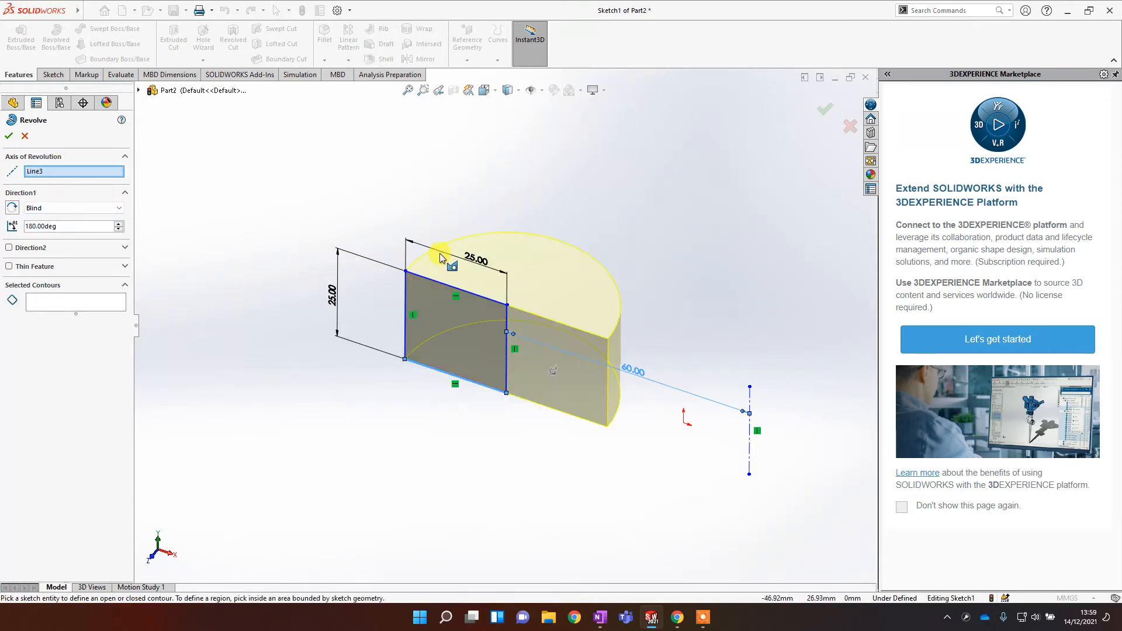
pyautogui.click(77, 173)
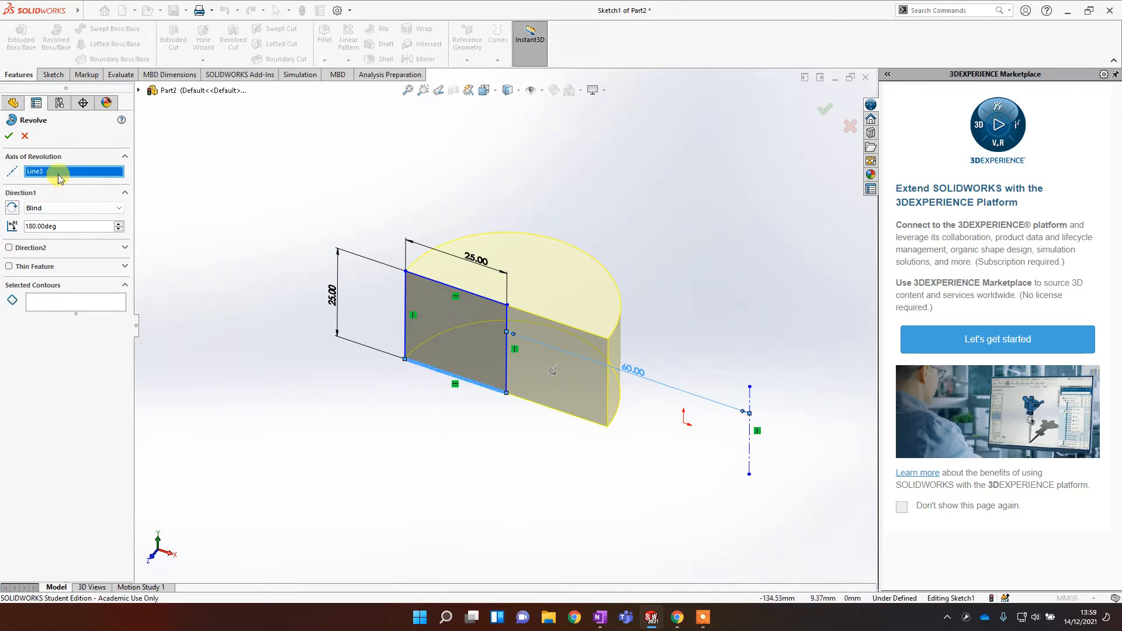
pyautogui.rightClick(59, 172)
pyautogui.click(87, 196)
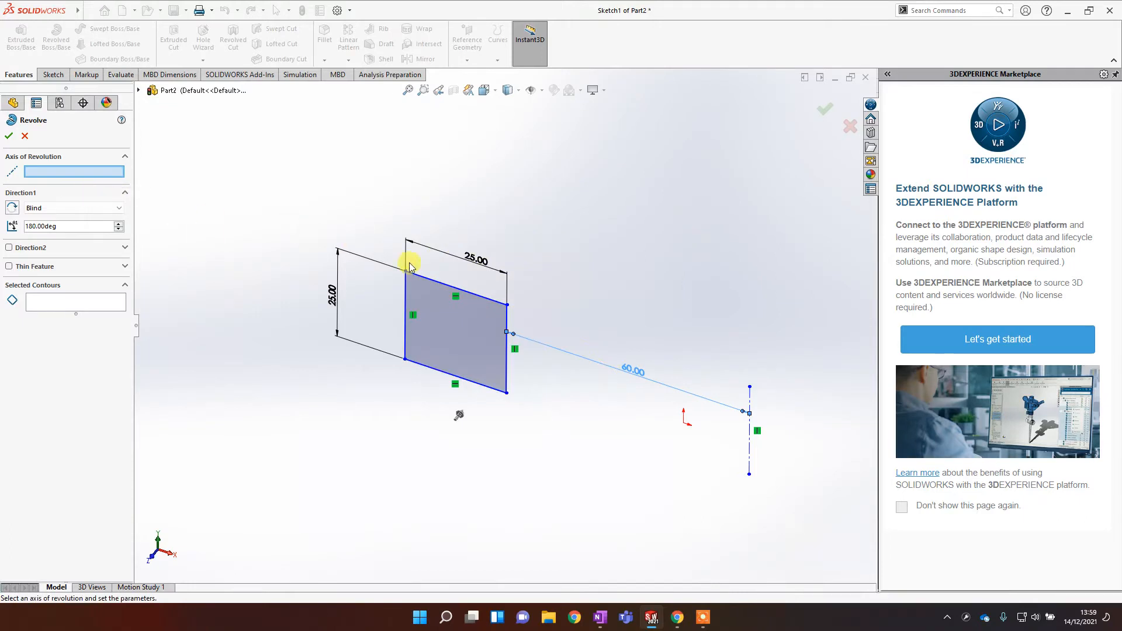
pyautogui.click(432, 283)
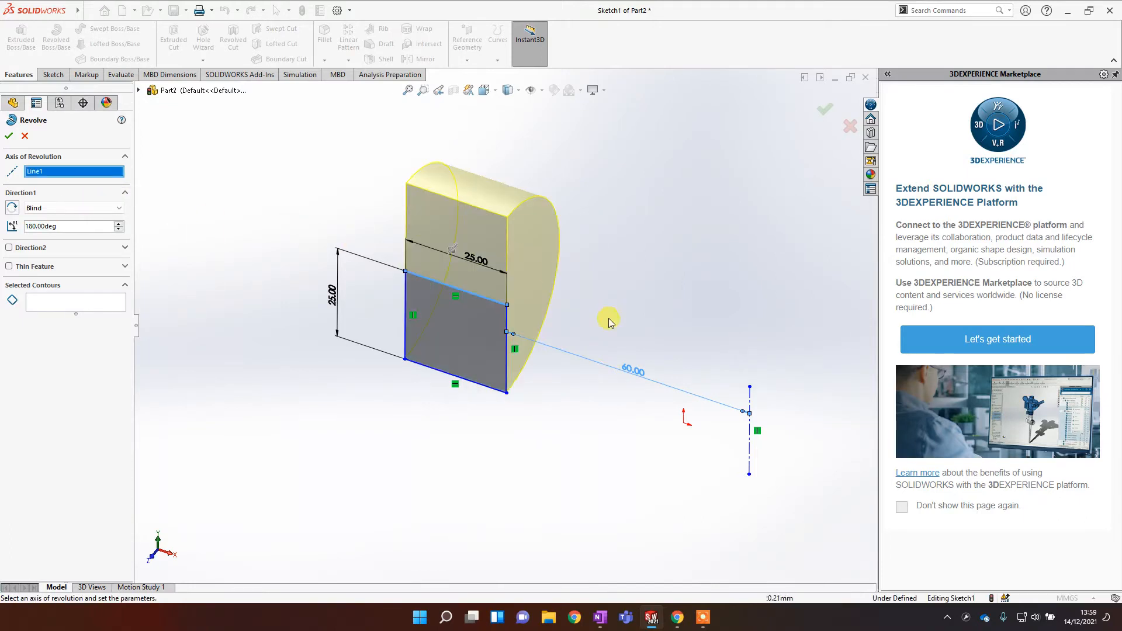
pyautogui.scroll(3, 629, 300)
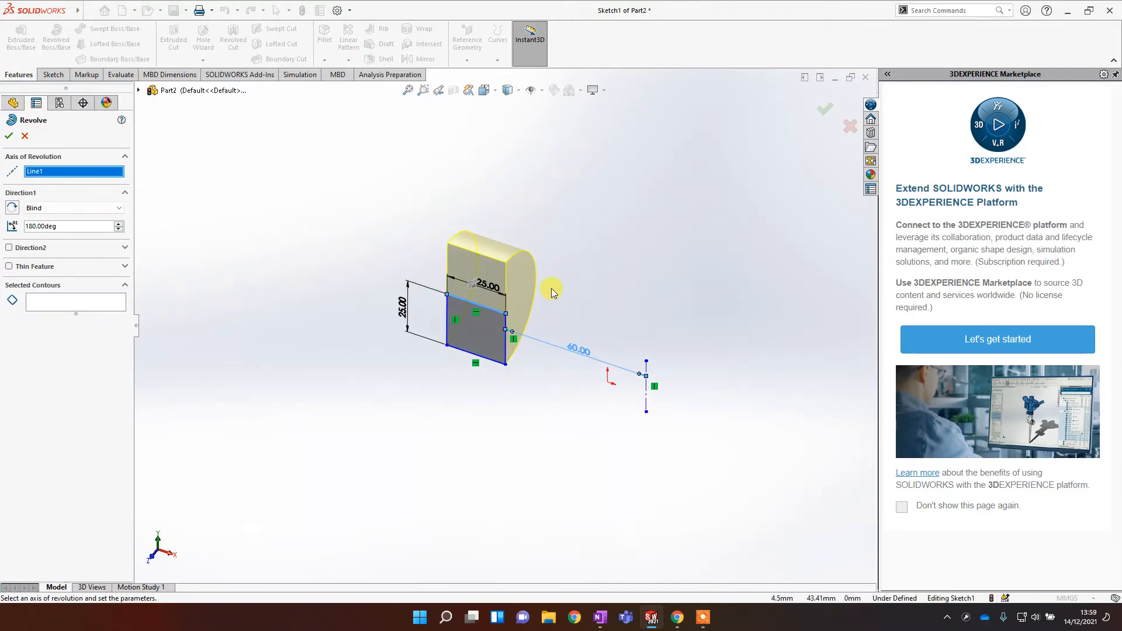
# Step: Reselect the construction line as the axis of revolution and complete the 180-degree revolve
pyautogui.click(647, 403)
pyautogui.scroll(3, 654, 377)
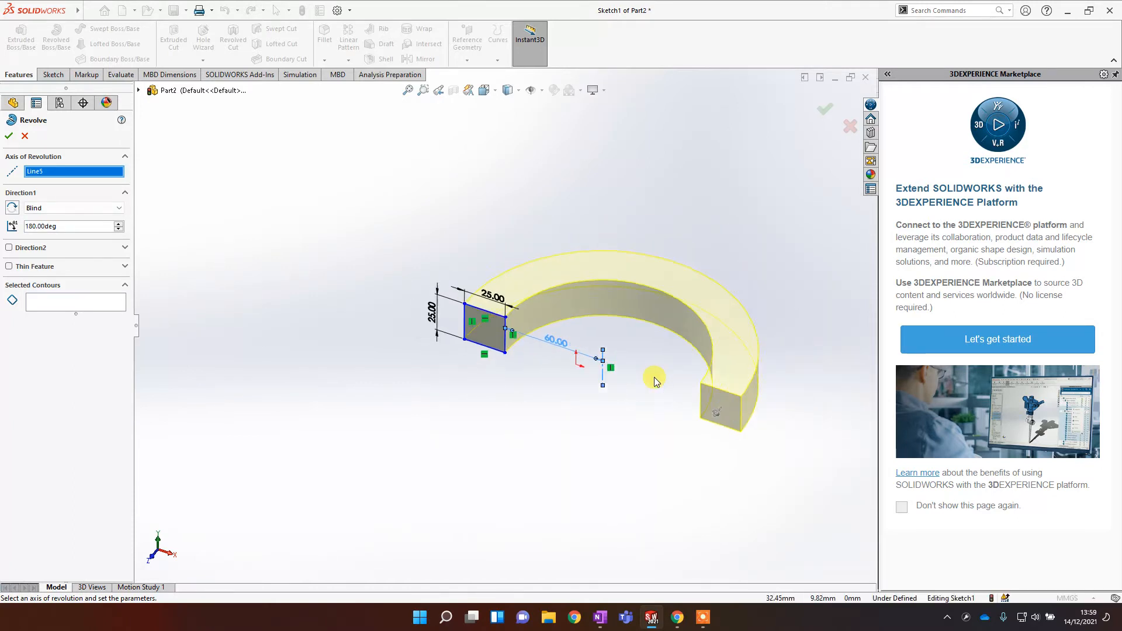
pyautogui.scroll(-3, 655, 378)
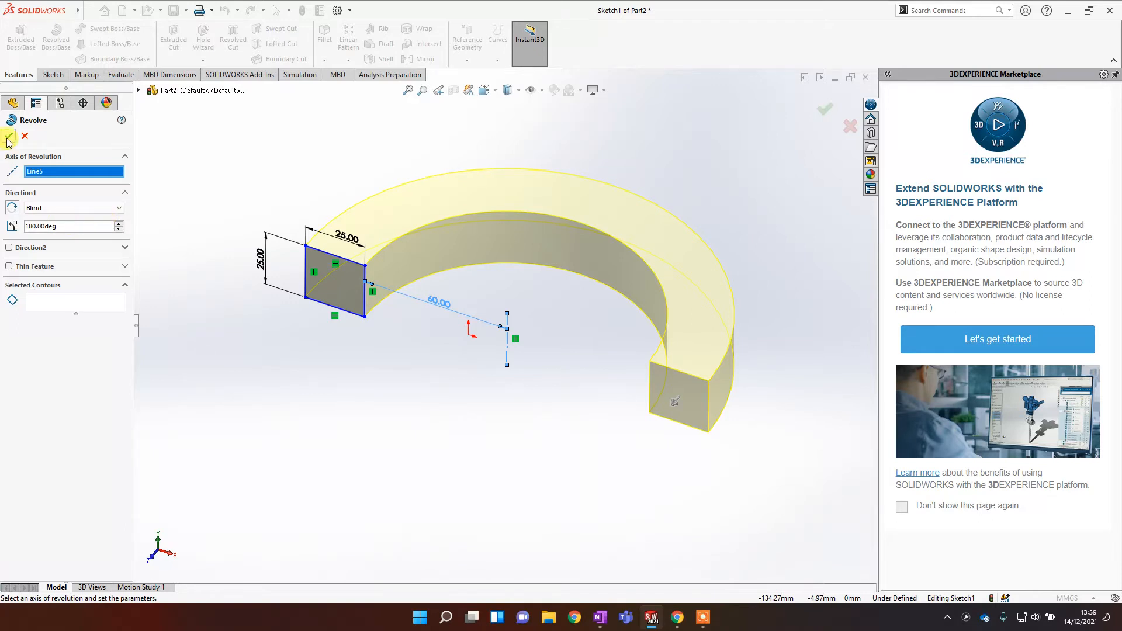
pyautogui.press('Return')
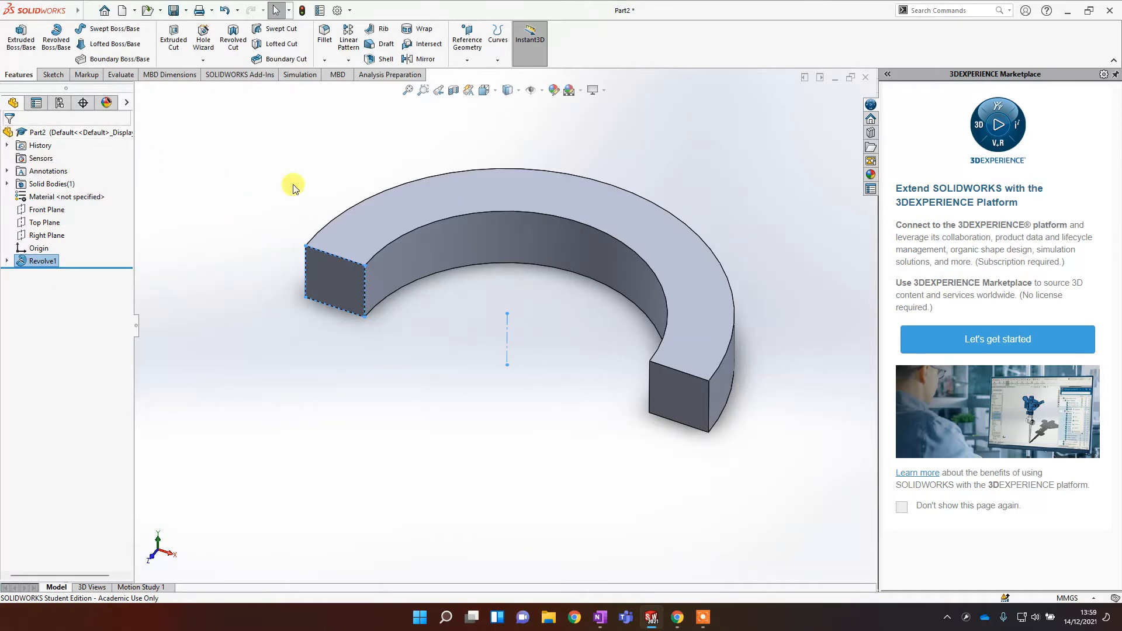
# Step: Open the revolve feature's sketch for editing from the feature tree
pyautogui.moveTo(528, 357); pyautogui.dragTo(535, 304, button='middle')
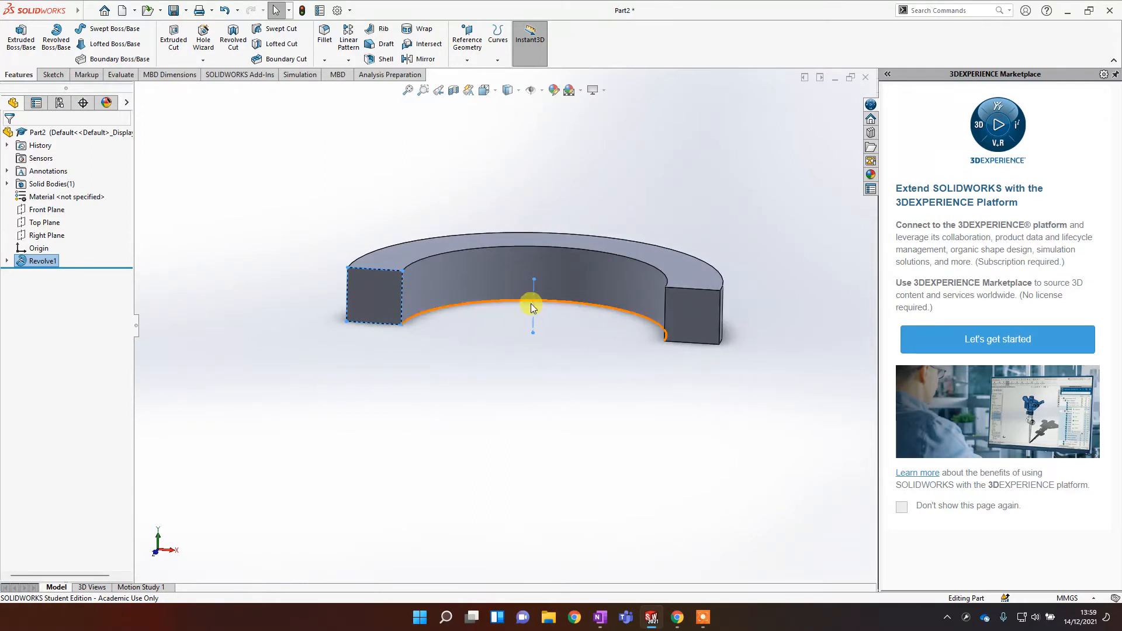
pyautogui.scroll(-2, 522, 319)
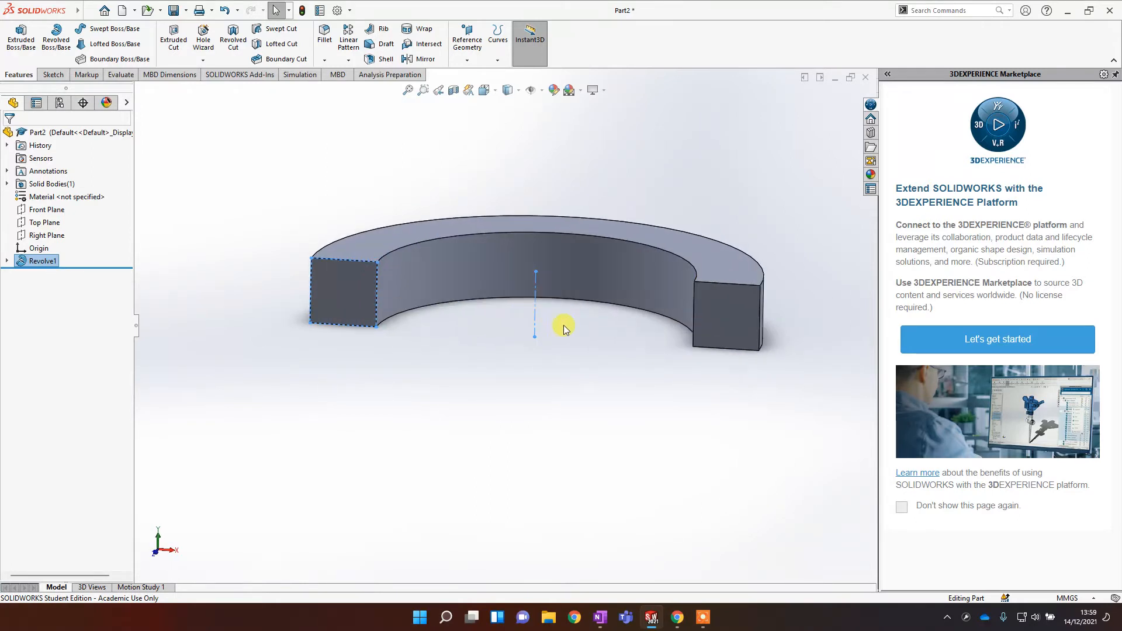
pyautogui.click(609, 174)
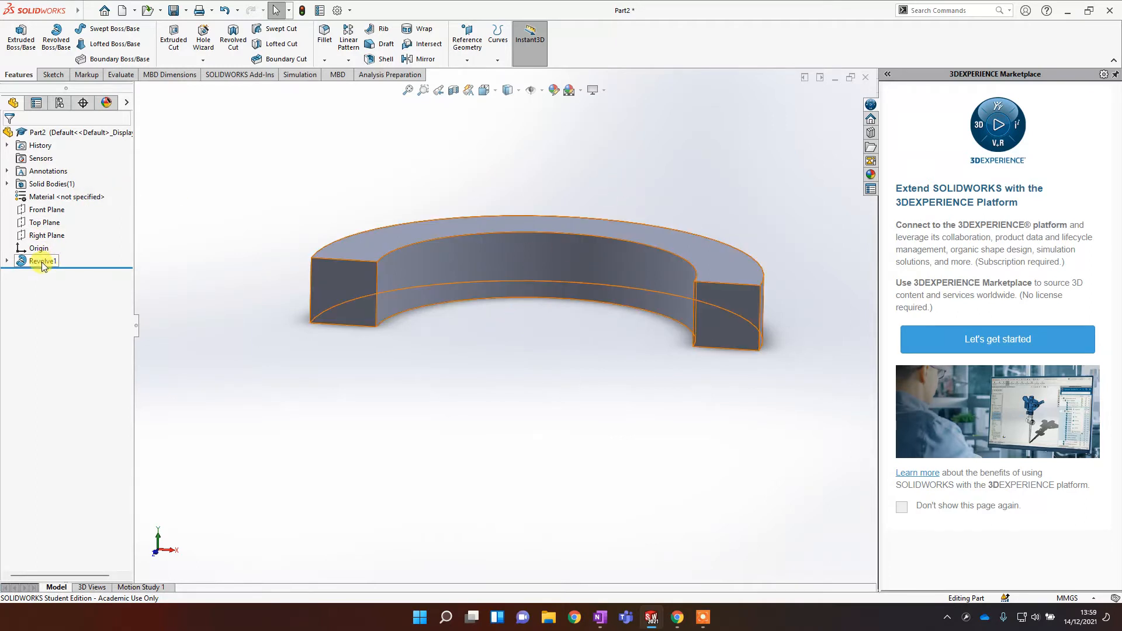
pyautogui.click(8, 262)
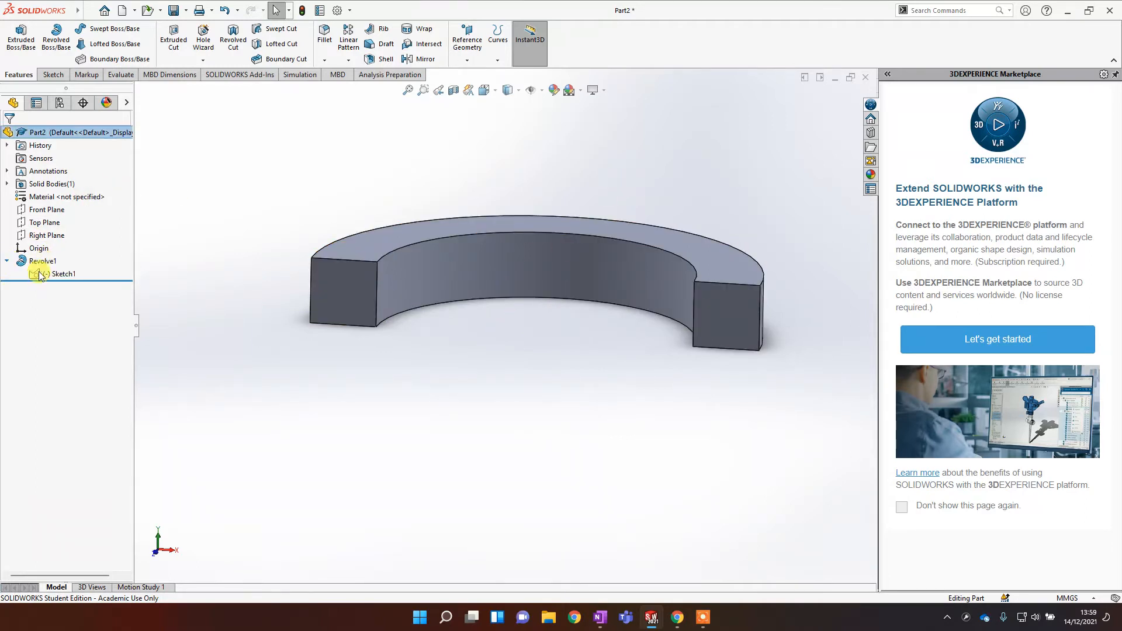
pyautogui.rightClick(61, 275)
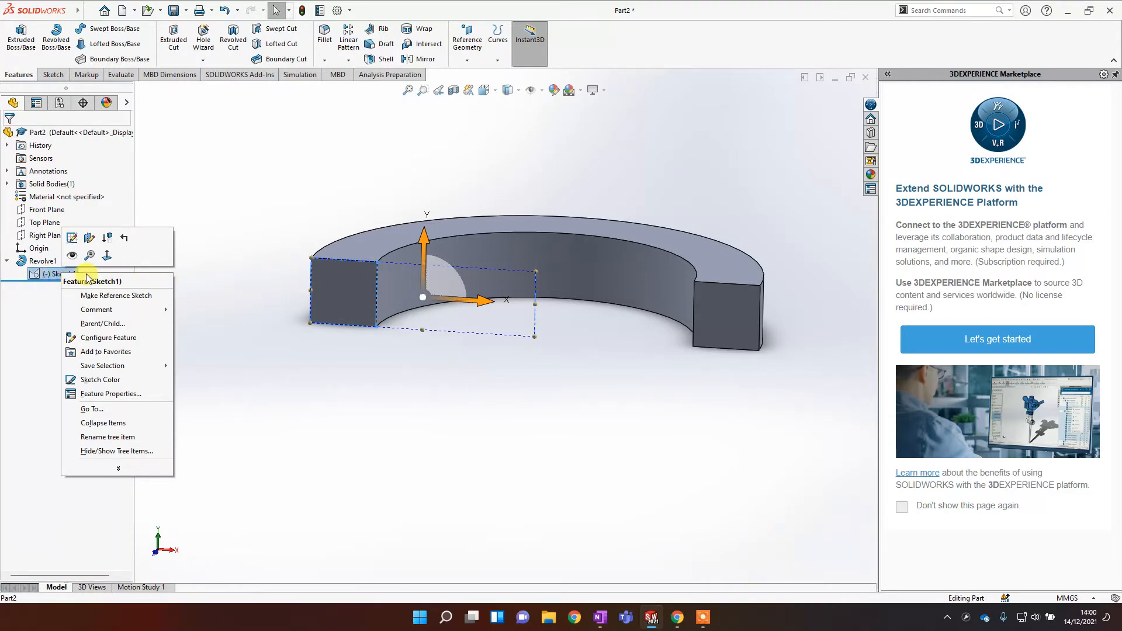
pyautogui.click(71, 239)
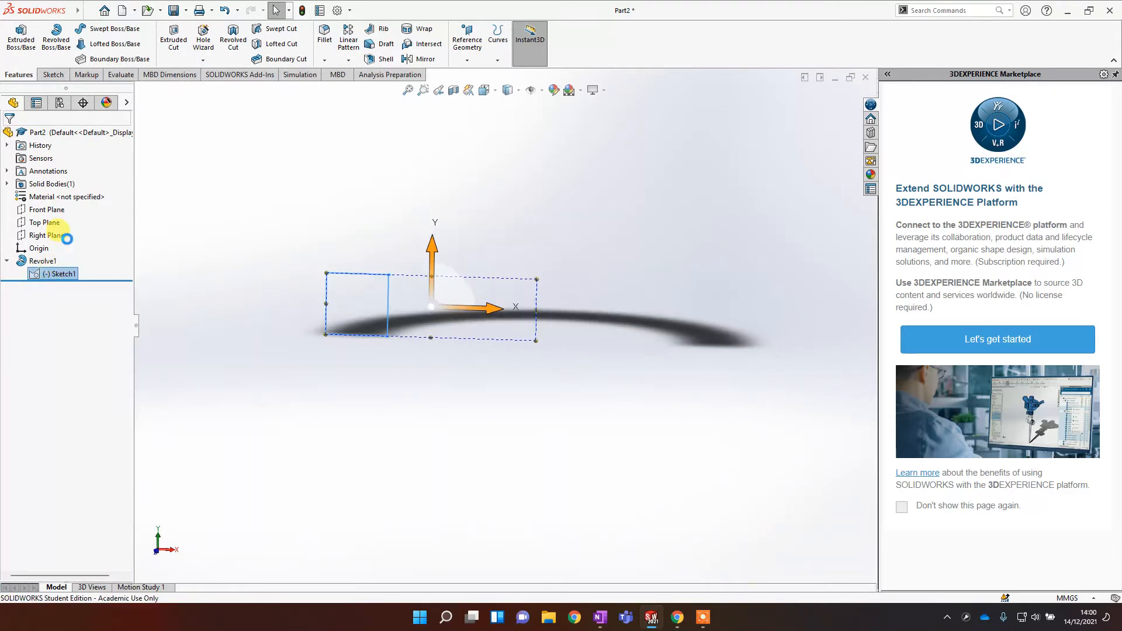
pyautogui.scroll(-3, 543, 368)
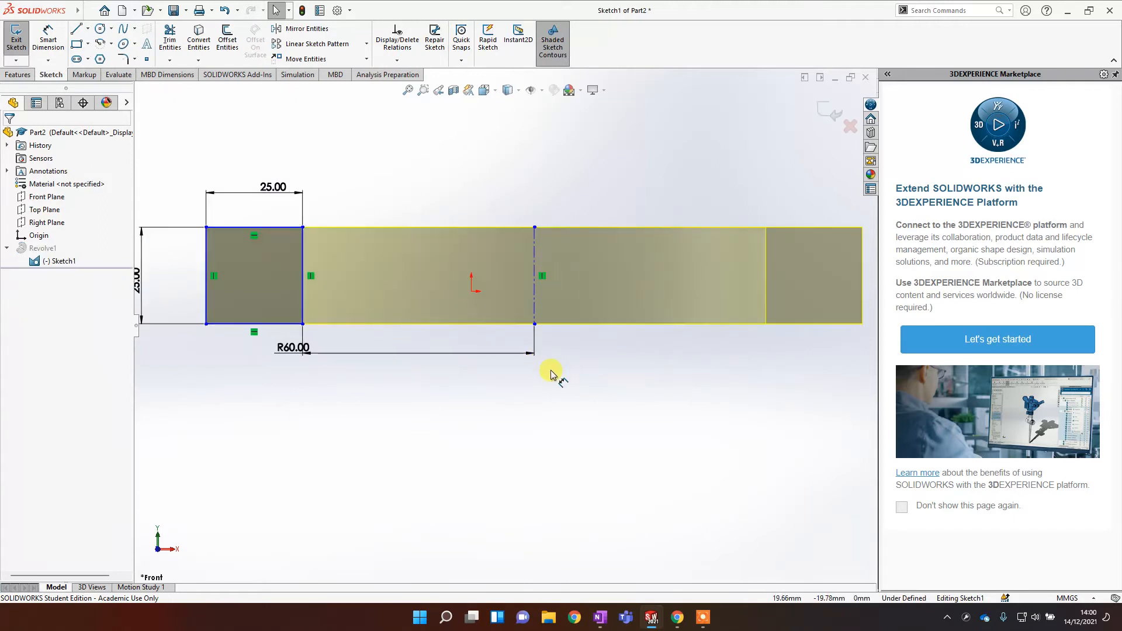
# Step: Try to drag the construction line's endpoints to move the axis
pyautogui.click(510, 323)
pyautogui.moveTo(510, 325); pyautogui.dragTo(536, 328)
pyautogui.click(549, 357)
pyautogui.scroll(-3, 544, 269)
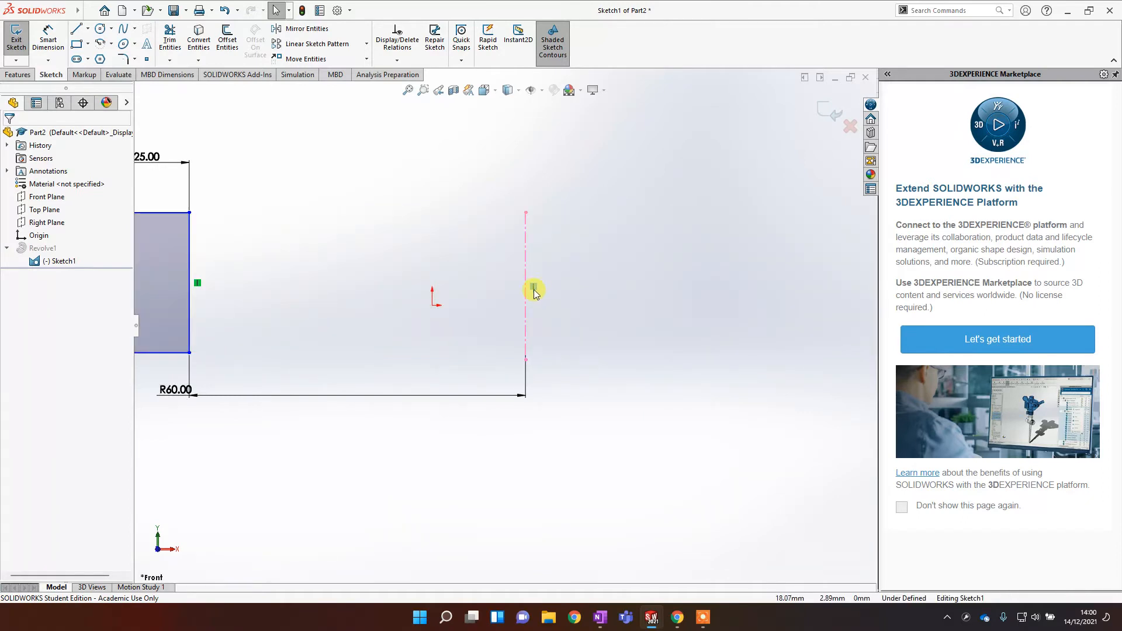
pyautogui.scroll(2, 536, 294)
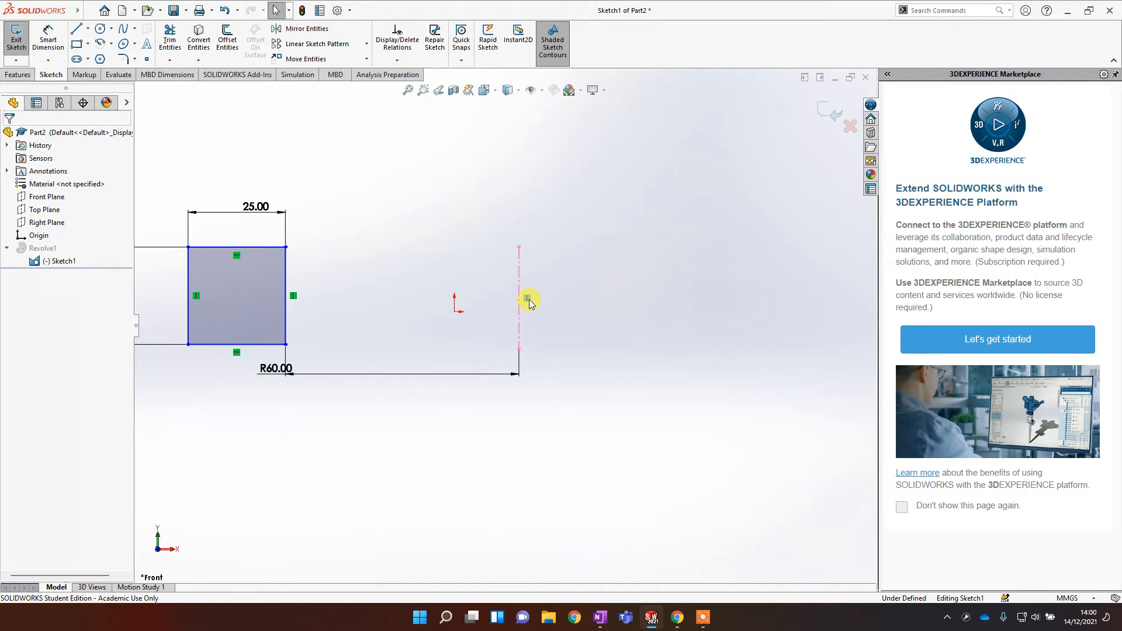
pyautogui.moveTo(519, 249); pyautogui.dragTo(534, 248)
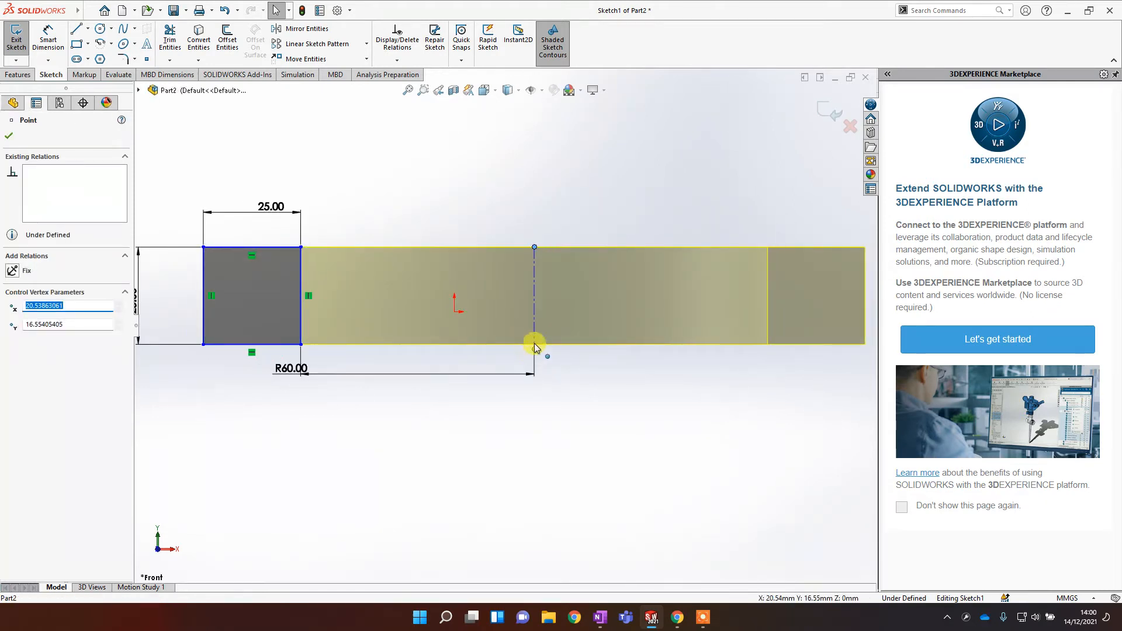
pyautogui.moveTo(535, 246)
pyautogui.mouseDown()
pyautogui.moveTo(577, 252)
pyautogui.moveTo(541, 246)
pyautogui.moveTo(533, 269)
pyautogui.moveTo(534, 258)
pyautogui.moveTo(508, 260)
pyautogui.moveTo(535, 273)
pyautogui.mouseUp()
pyautogui.moveTo(534, 350)
pyautogui.mouseDown()
pyautogui.moveTo(508, 346)
pyautogui.moveTo(518, 361)
pyautogui.moveTo(471, 355)
pyautogui.moveTo(538, 290)
pyautogui.moveTo(548, 300)
pyautogui.moveTo(536, 334)
pyautogui.moveTo(499, 372)
pyautogui.moveTo(531, 342)
pyautogui.moveTo(544, 361)
pyautogui.mouseUp()
# Step: Delete the 60 mm distance dimension and drag the construction line's lower end to tilt the axis
pyautogui.click(498, 375)
pyautogui.press('Delete')
pyautogui.scroll(3, 547, 357)
pyautogui.moveTo(587, 330); pyautogui.dragTo(643, 343, button='middle')
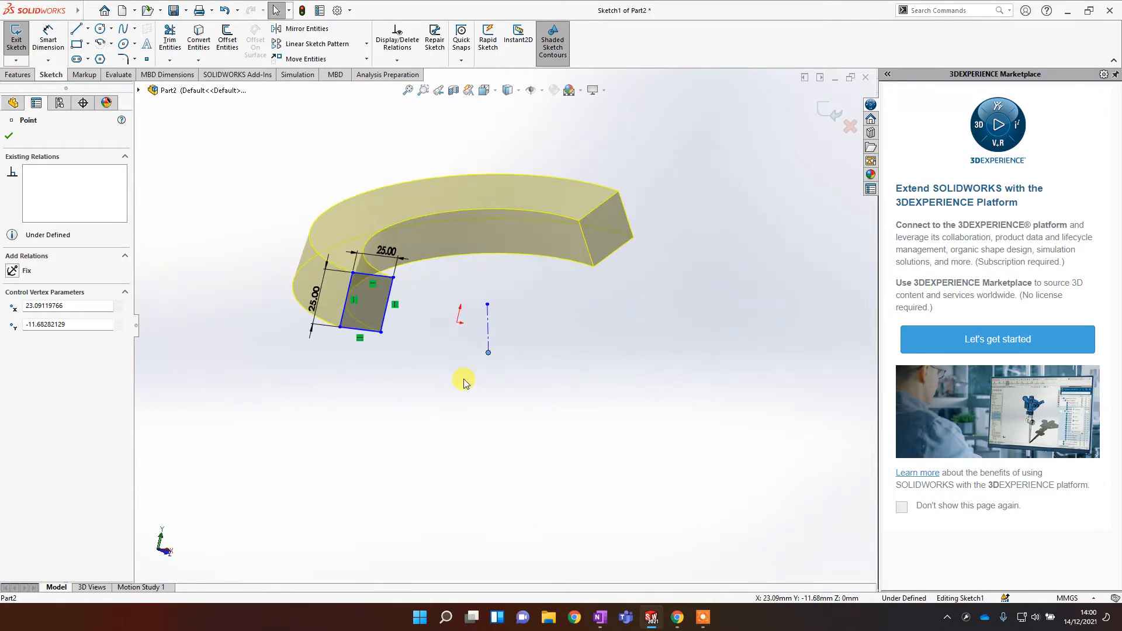
pyautogui.moveTo(497, 356); pyautogui.dragTo(531, 355)
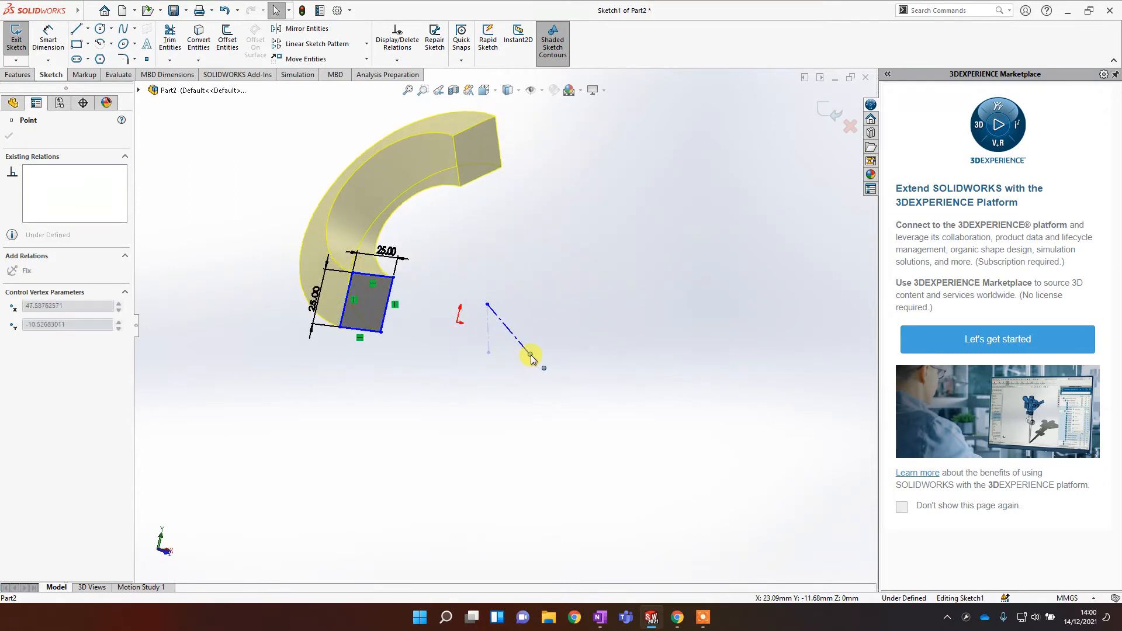
pyautogui.moveTo(571, 357); pyautogui.dragTo(531, 401, button='middle')
pyautogui.moveTo(526, 431); pyautogui.dragTo(484, 425)
pyautogui.moveTo(601, 441); pyautogui.dragTo(569, 416, button='middle')
pyautogui.scroll(-2, 515, 316)
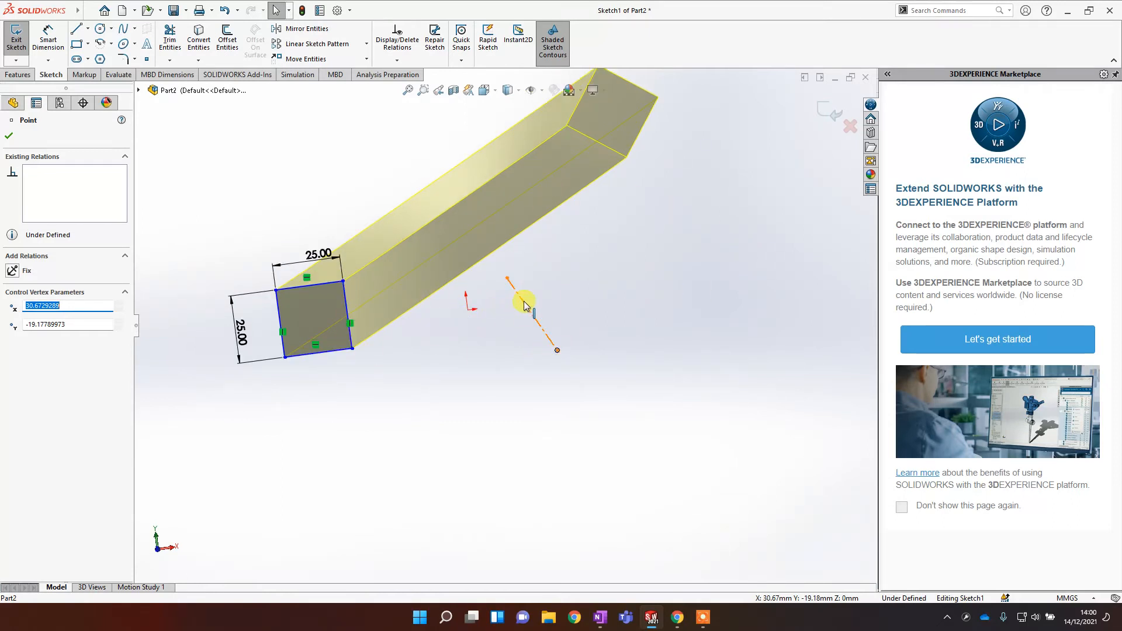
# Step: Dimension the angle between the square's right edge and the construction line as 45 degrees and rebuild the revolve
pyautogui.click(49, 31)
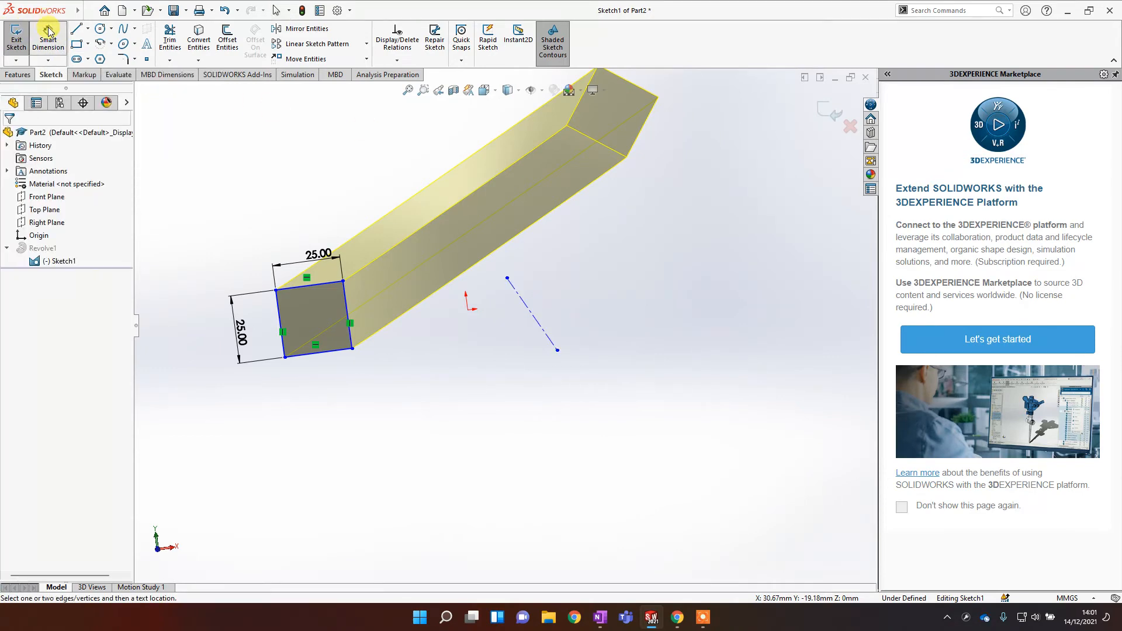
pyautogui.click(345, 302)
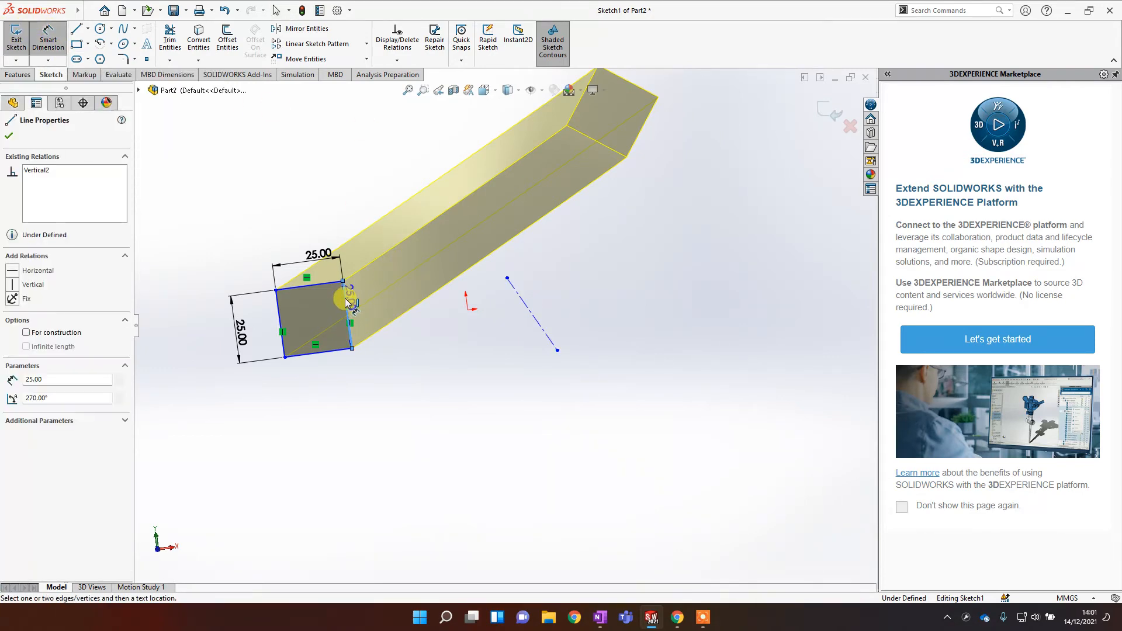
pyautogui.click(525, 303)
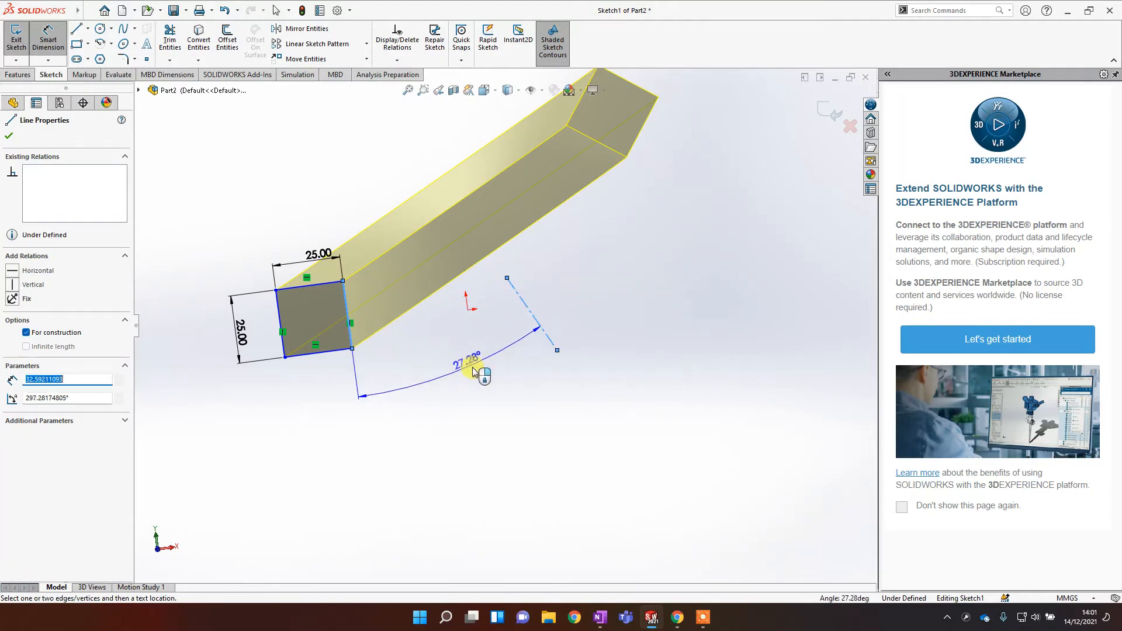
pyautogui.click(475, 372)
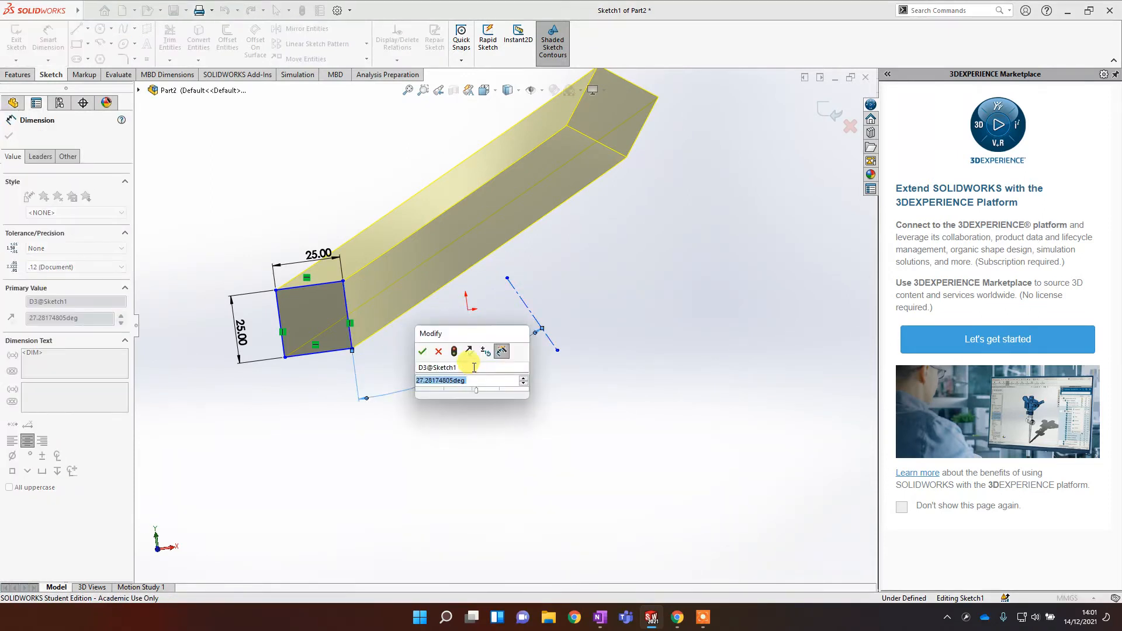
pyautogui.write('45')
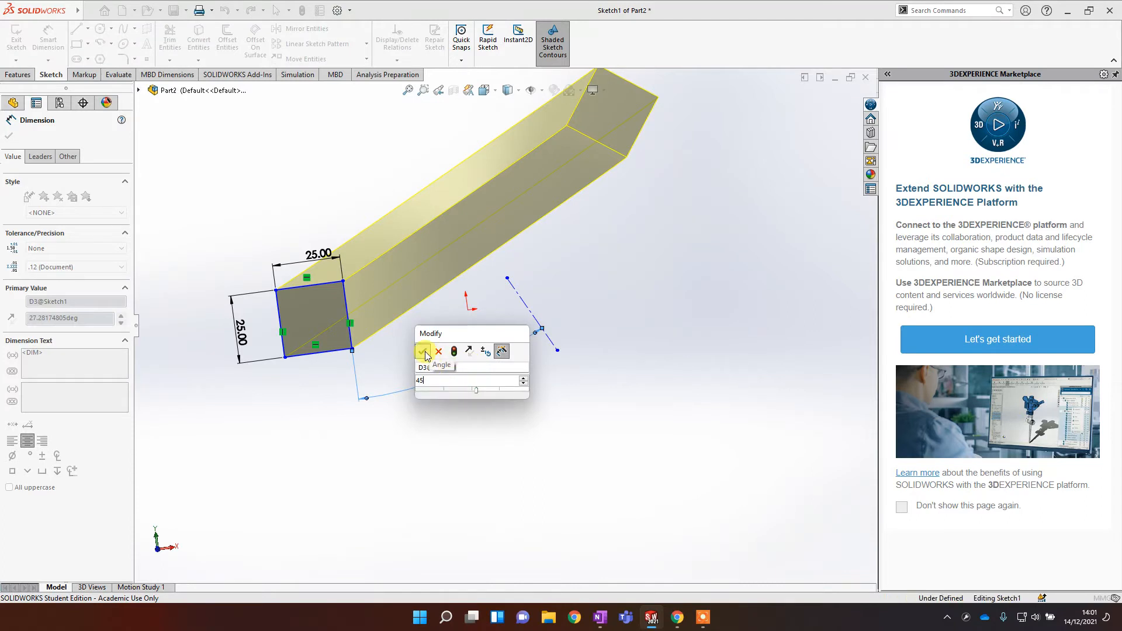
pyautogui.click(430, 353)
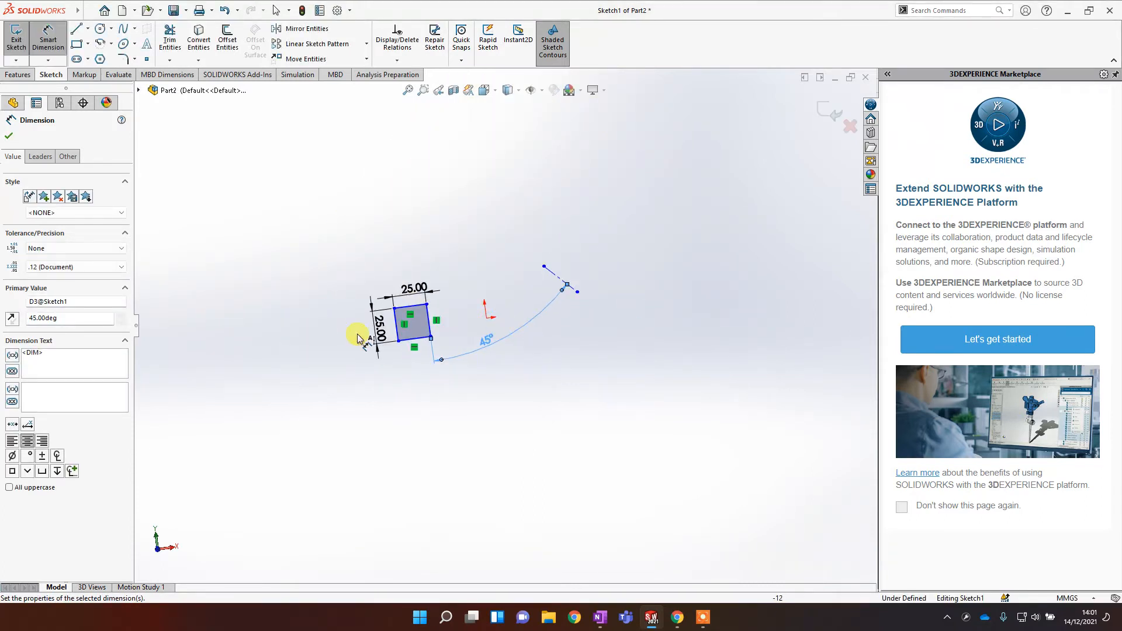
pyautogui.moveTo(359, 336)
pyautogui.mouseDown(button='middle')
pyautogui.moveTo(484, 345)
pyautogui.moveTo(397, 279)
pyautogui.mouseUp(button='middle')
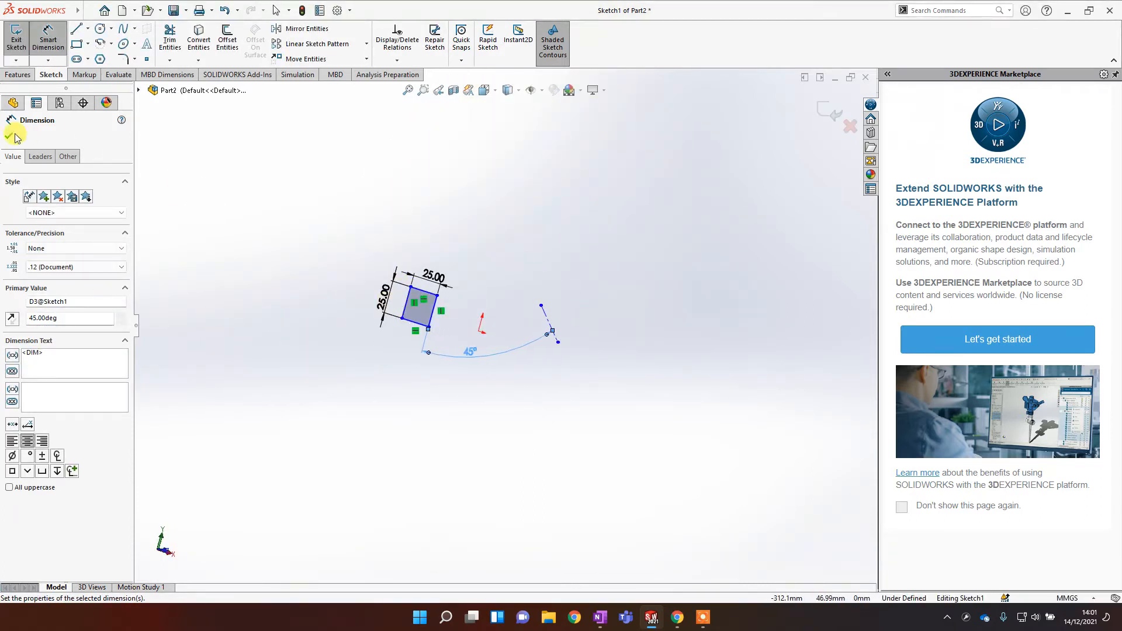
pyautogui.click(822, 109)
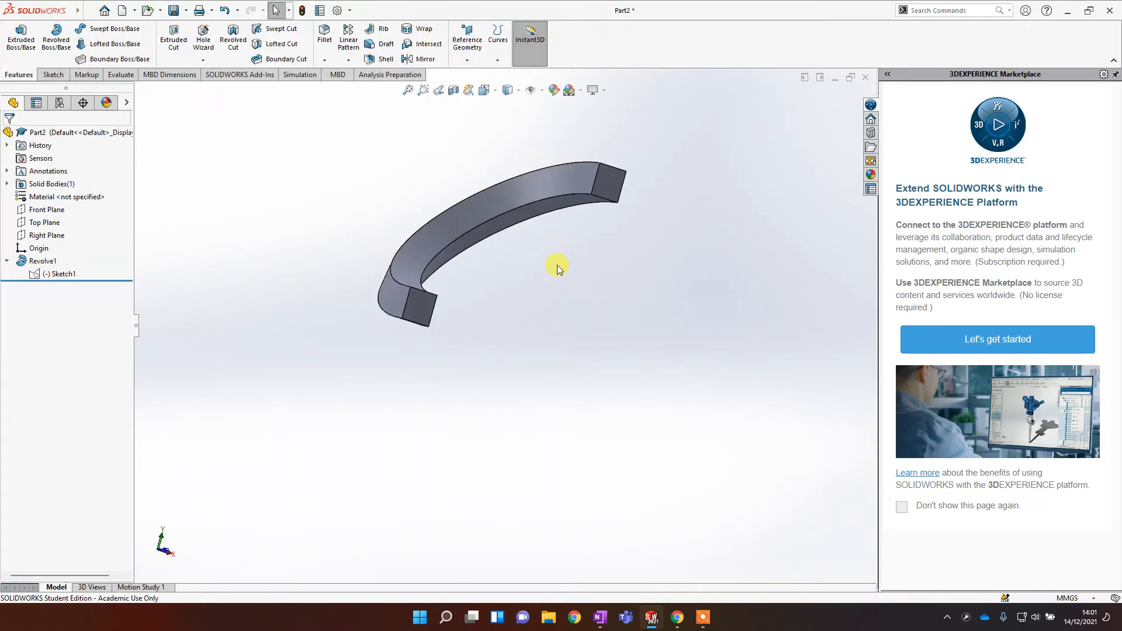
# Step: Fillet the ring's outer top edge with a 10 mm radius
pyautogui.moveTo(557, 268); pyautogui.dragTo(544, 213, button='middle')
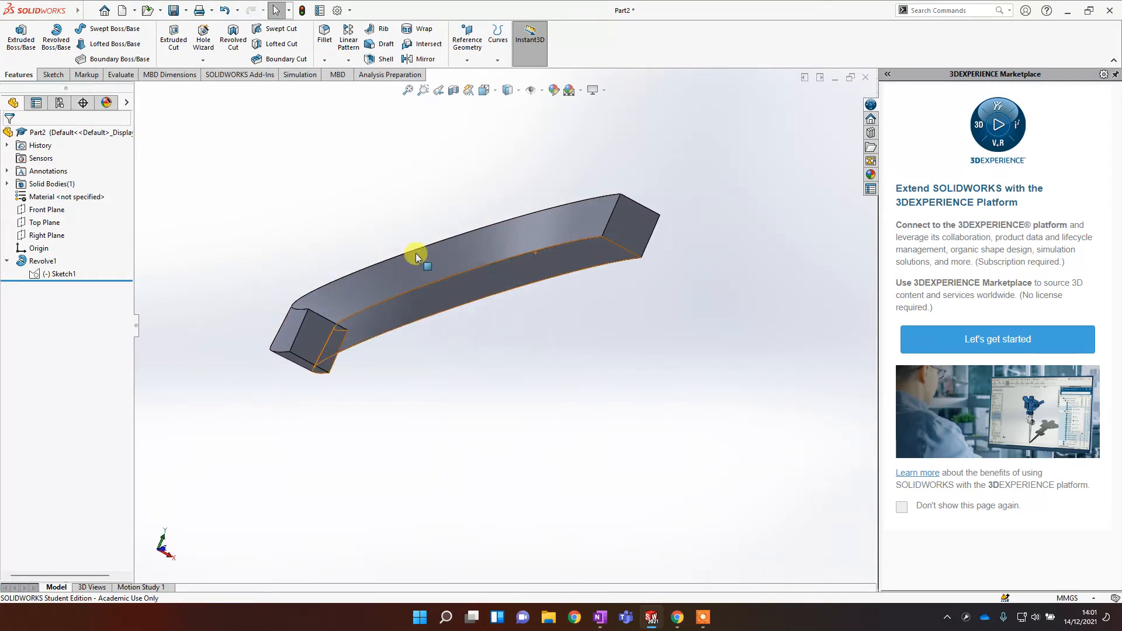
pyautogui.moveTo(353, 195); pyautogui.dragTo(368, 222, button='middle')
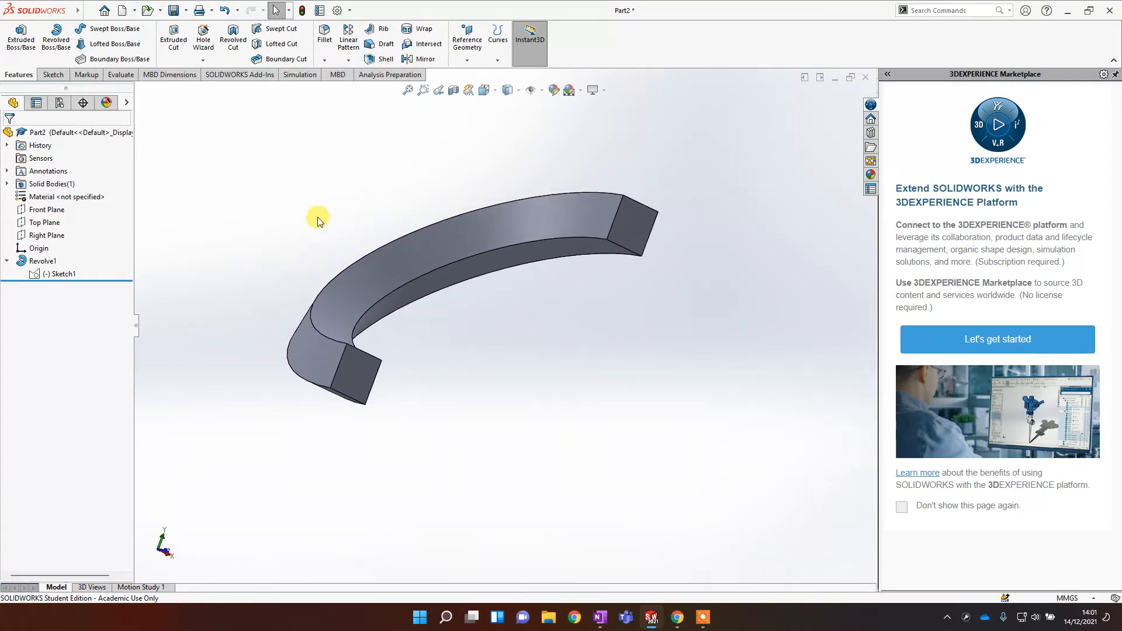
pyautogui.scroll(-2, 319, 221)
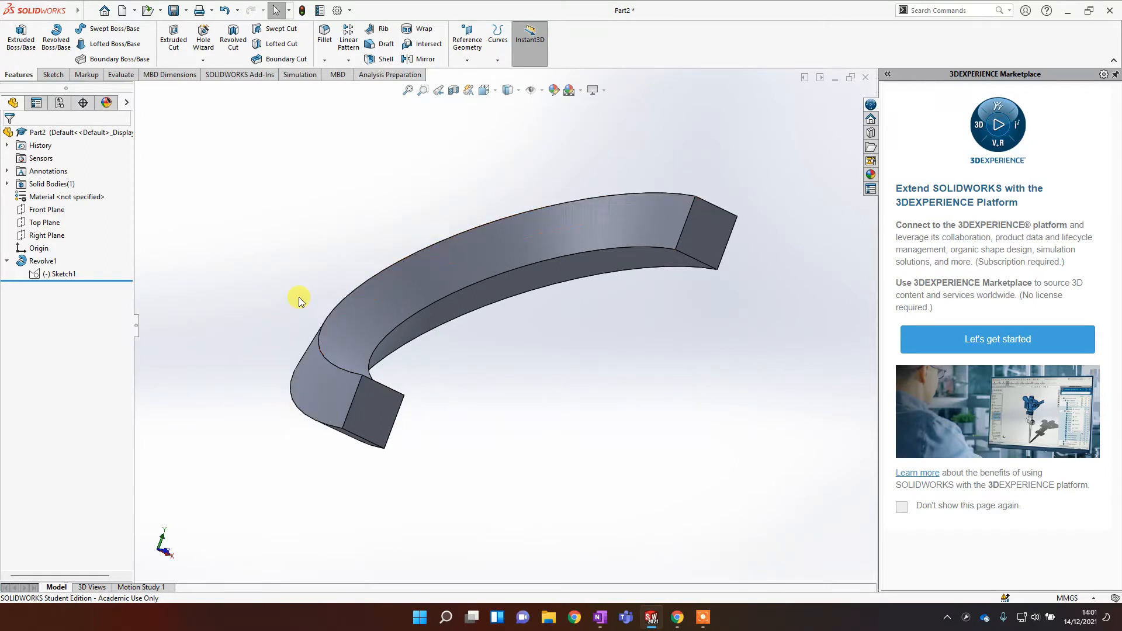
pyautogui.moveTo(396, 321); pyautogui.dragTo(484, 340, button='middle')
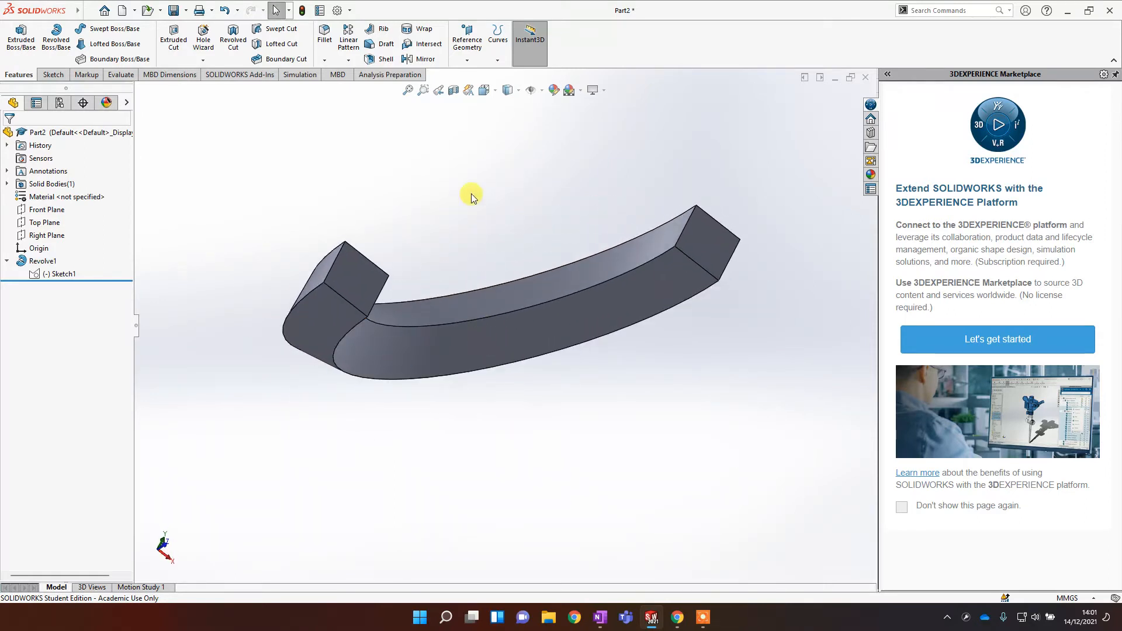
pyautogui.moveTo(468, 193); pyautogui.dragTo(374, 226, button='middle')
pyautogui.click(340, 300)
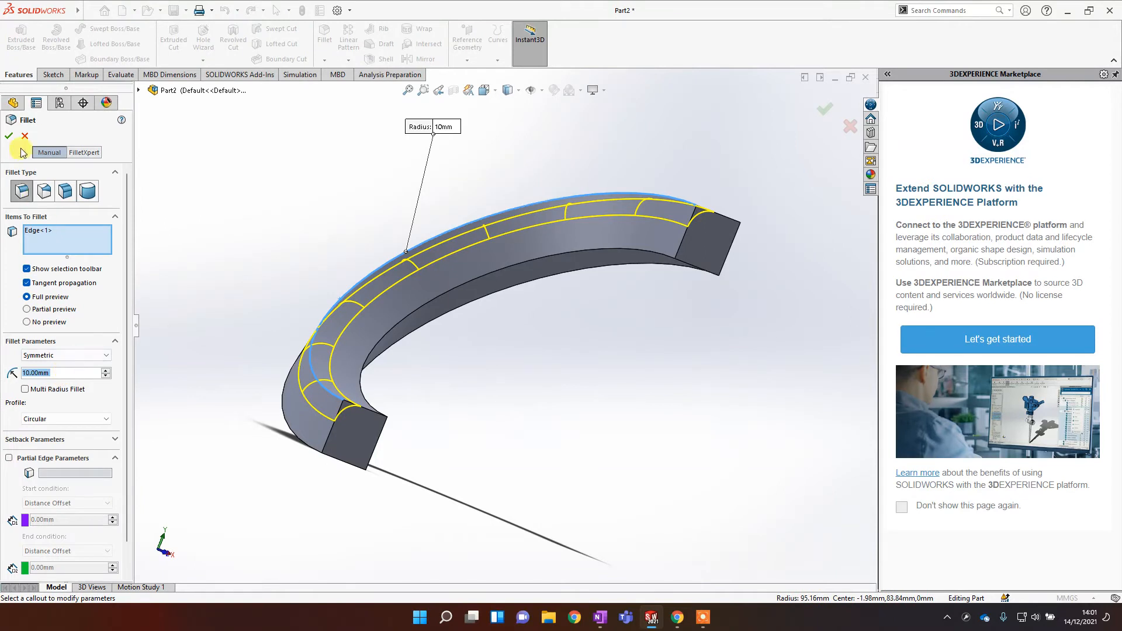
pyautogui.click(10, 137)
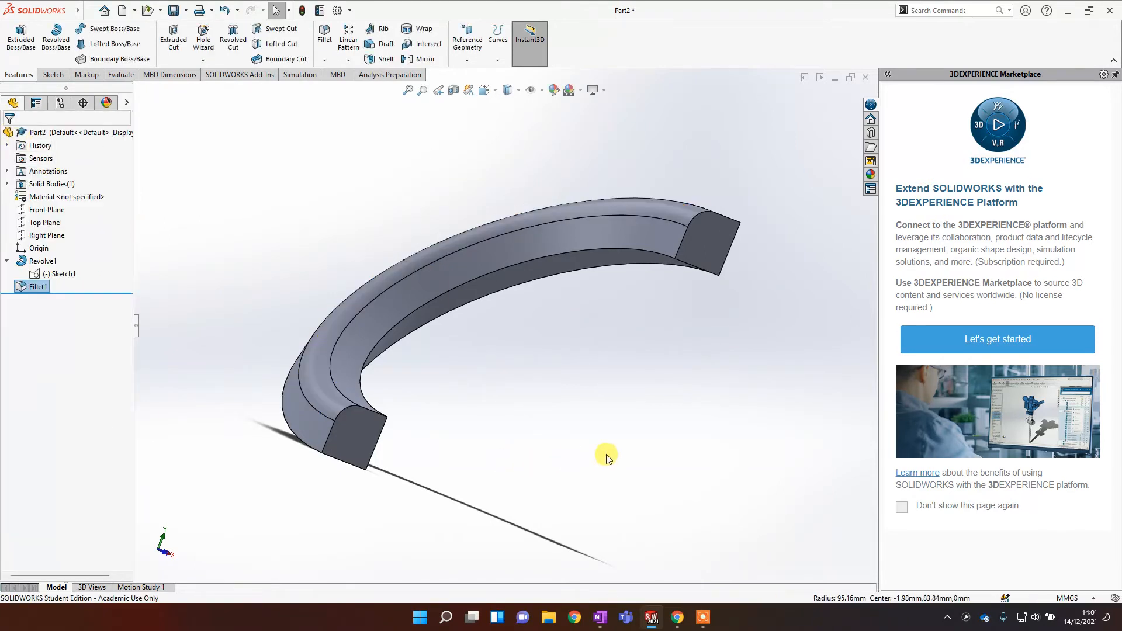
# Step: Delete the Revolve1 and Fillet1 features from the feature tree
pyautogui.moveTo(606, 453)
pyautogui.mouseDown(button='middle')
pyautogui.moveTo(570, 405)
pyautogui.moveTo(586, 431)
pyautogui.moveTo(682, 431)
pyautogui.moveTo(534, 443)
pyautogui.moveTo(638, 498)
pyautogui.mouseUp(button='middle')
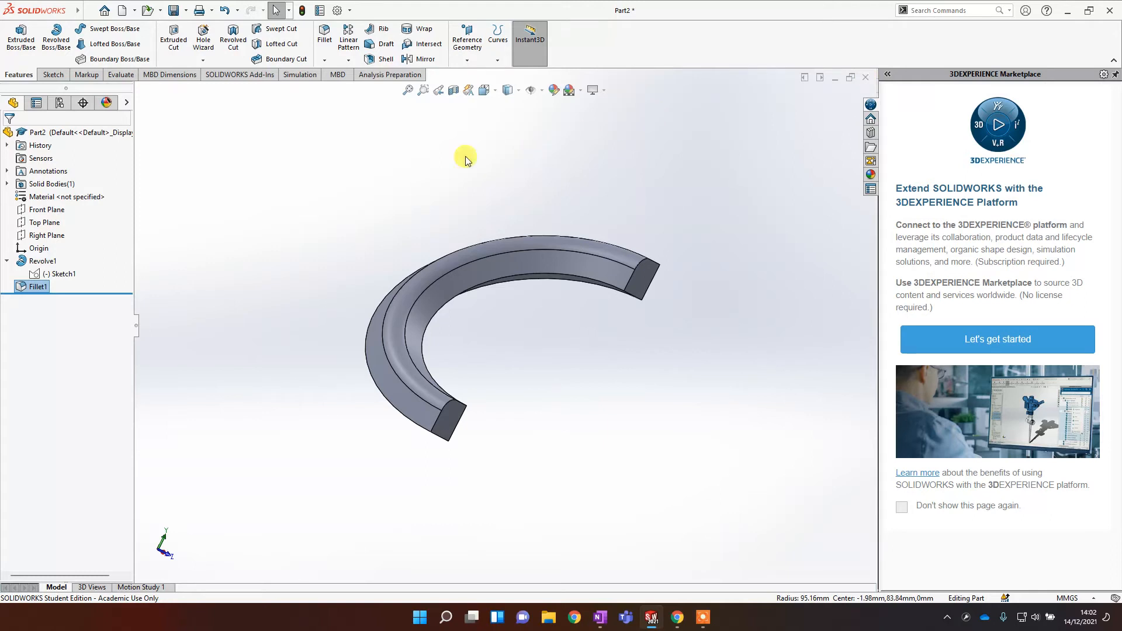
pyautogui.click(41, 261)
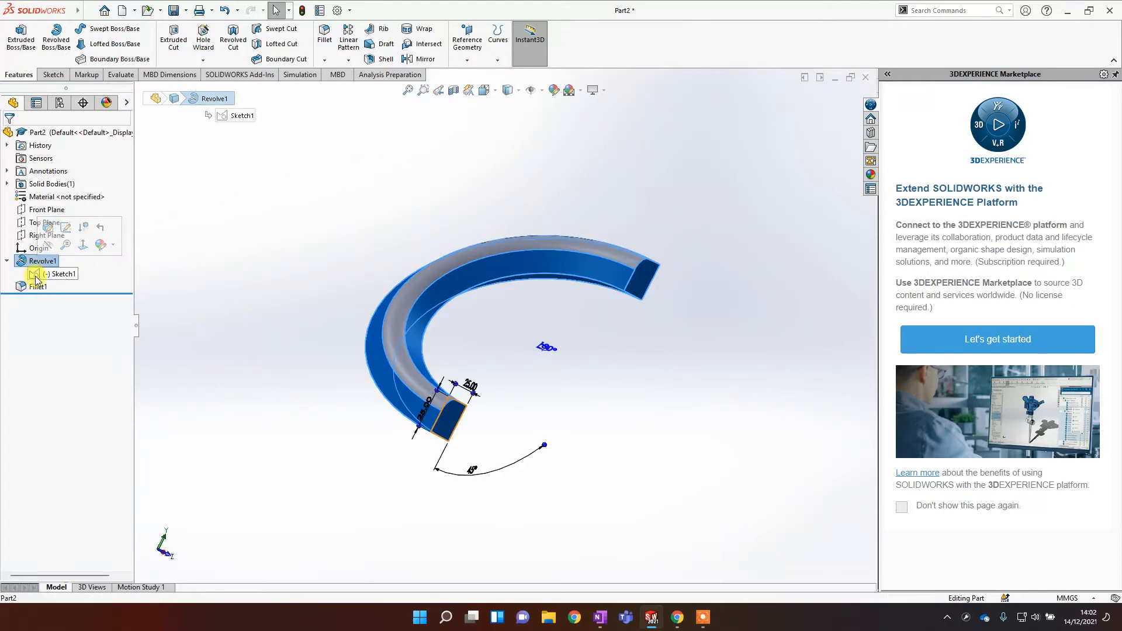
pyautogui.keyDown('shift'); pyautogui.click(39, 287); pyautogui.keyUp('shift')
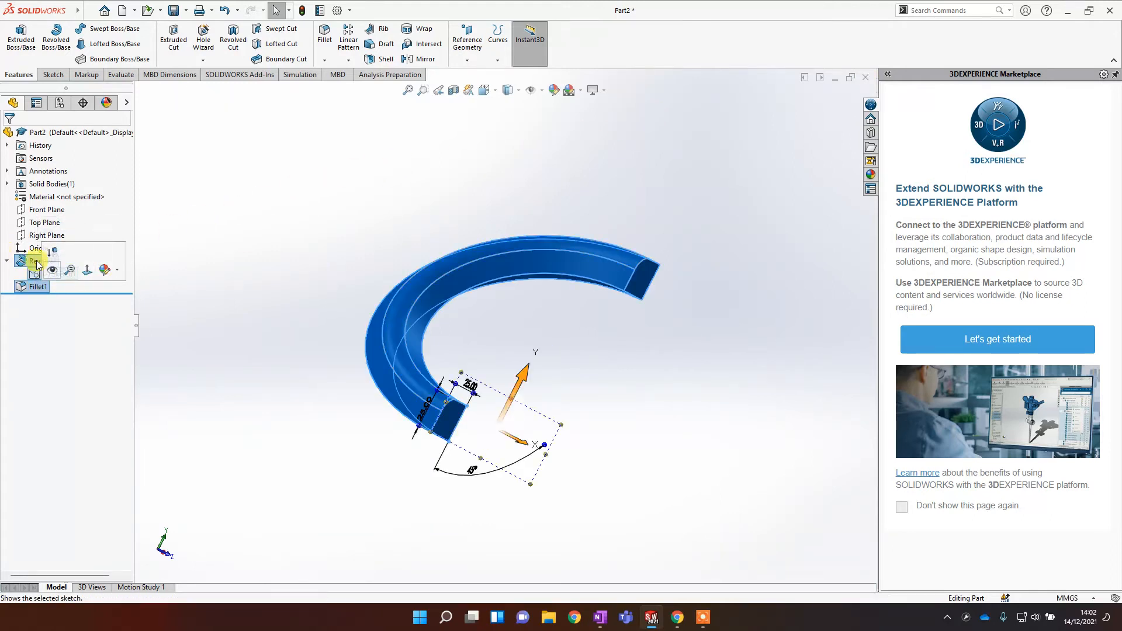
pyautogui.click(130, 276)
pyautogui.click(41, 261)
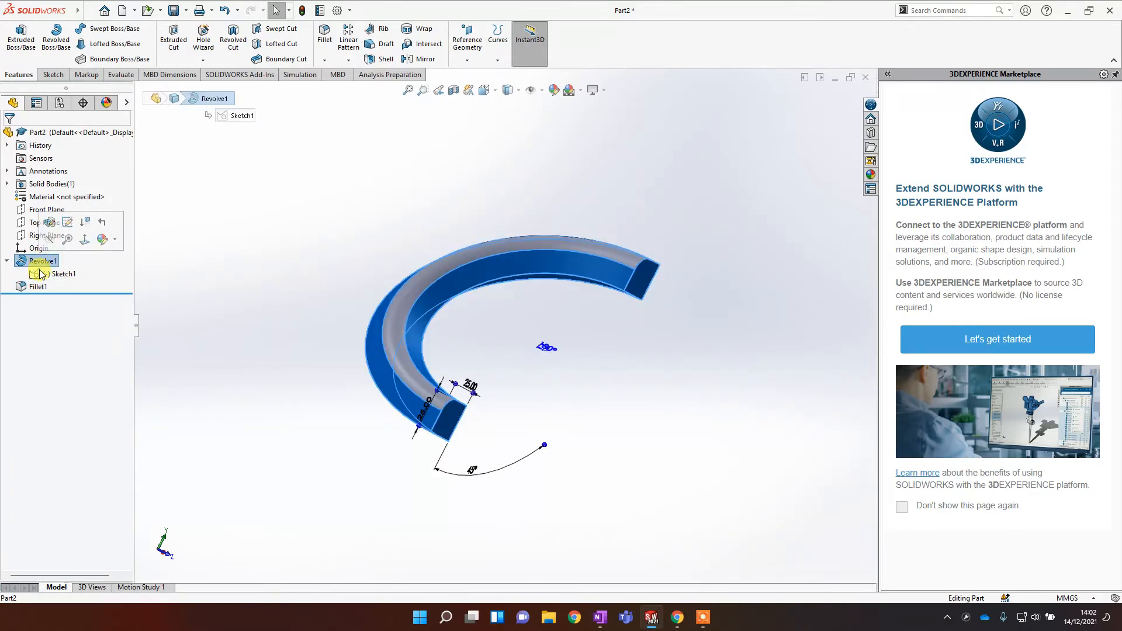
pyautogui.keyDown('shift'); pyautogui.click(36, 287); pyautogui.keyUp('shift')
pyautogui.rightClick(41, 287)
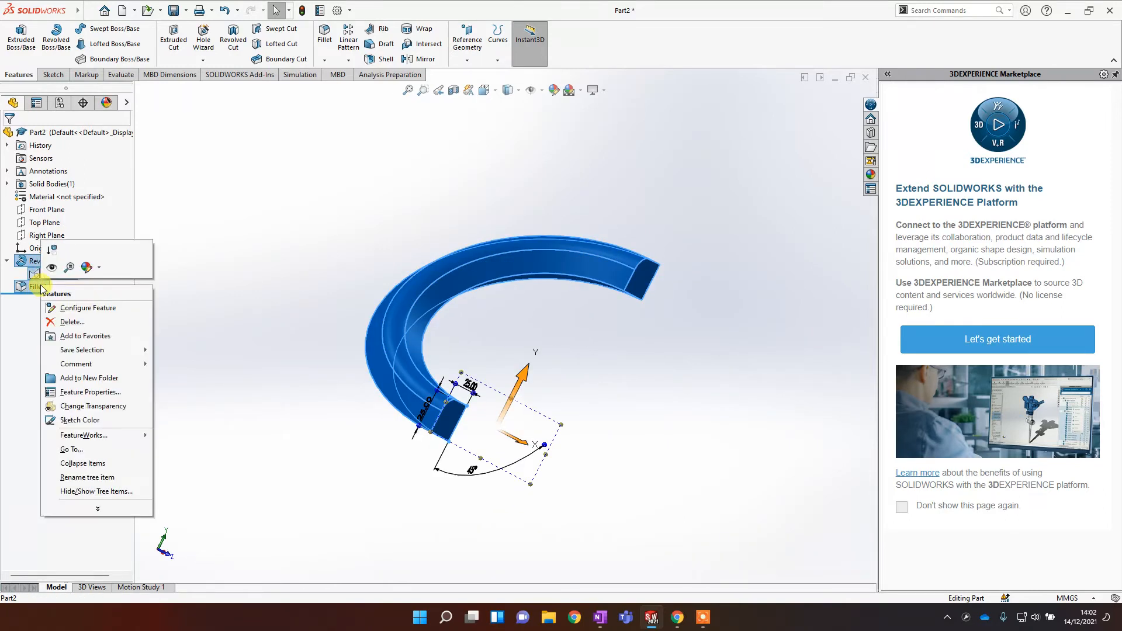
pyautogui.click(69, 322)
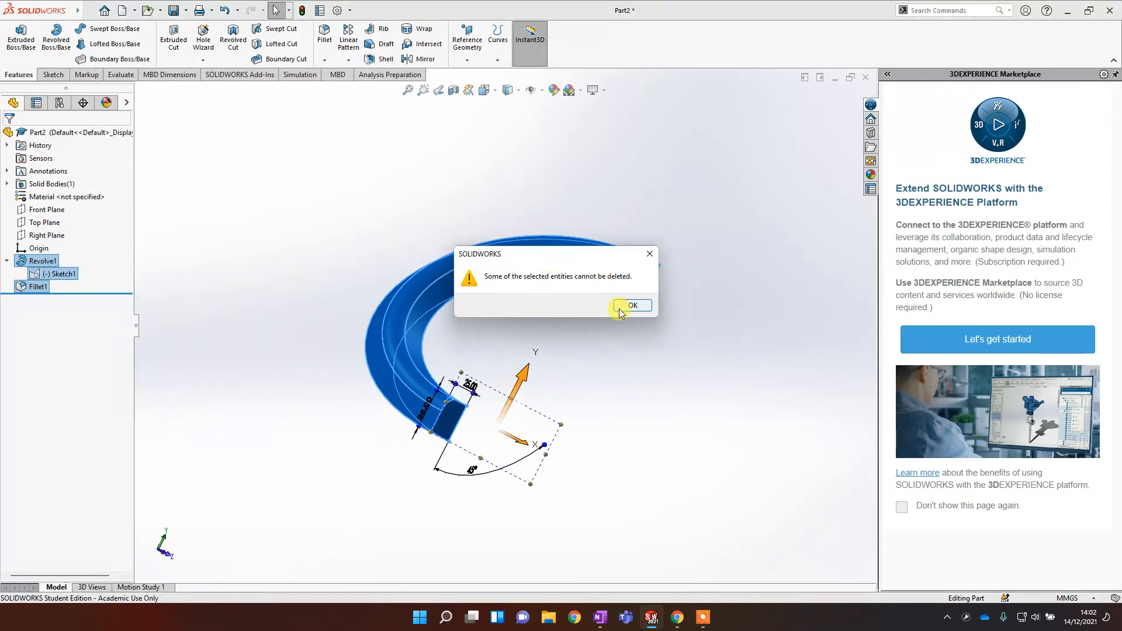
pyautogui.click(619, 310)
pyautogui.click(639, 253)
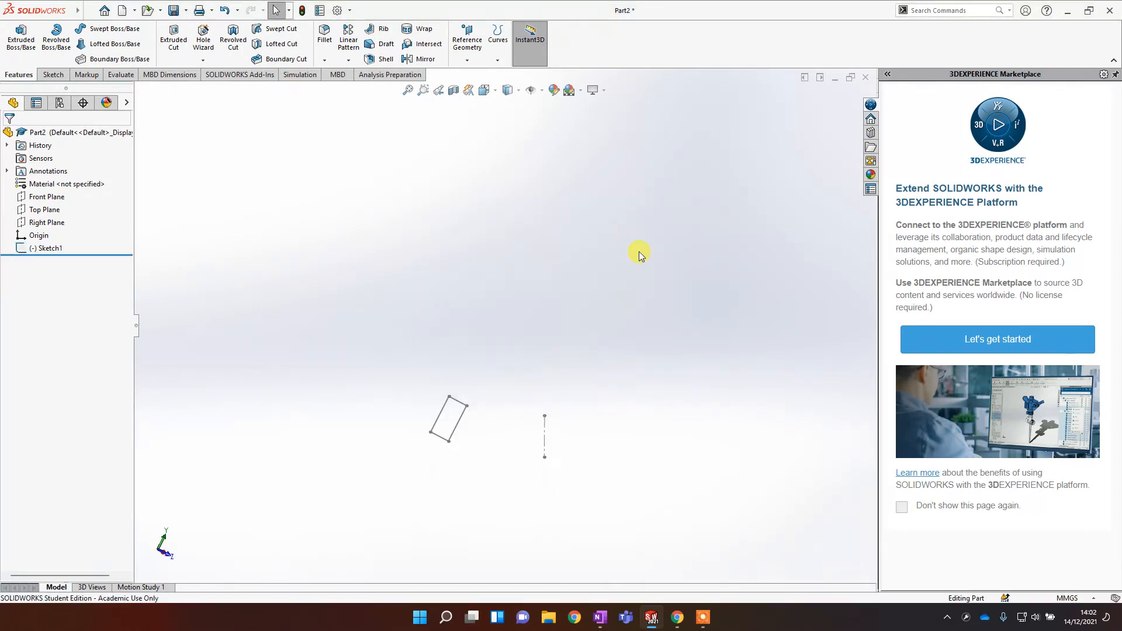
# Step: Delete the remaining Sketch1 from the feature tree
pyautogui.rightClick(39, 255)
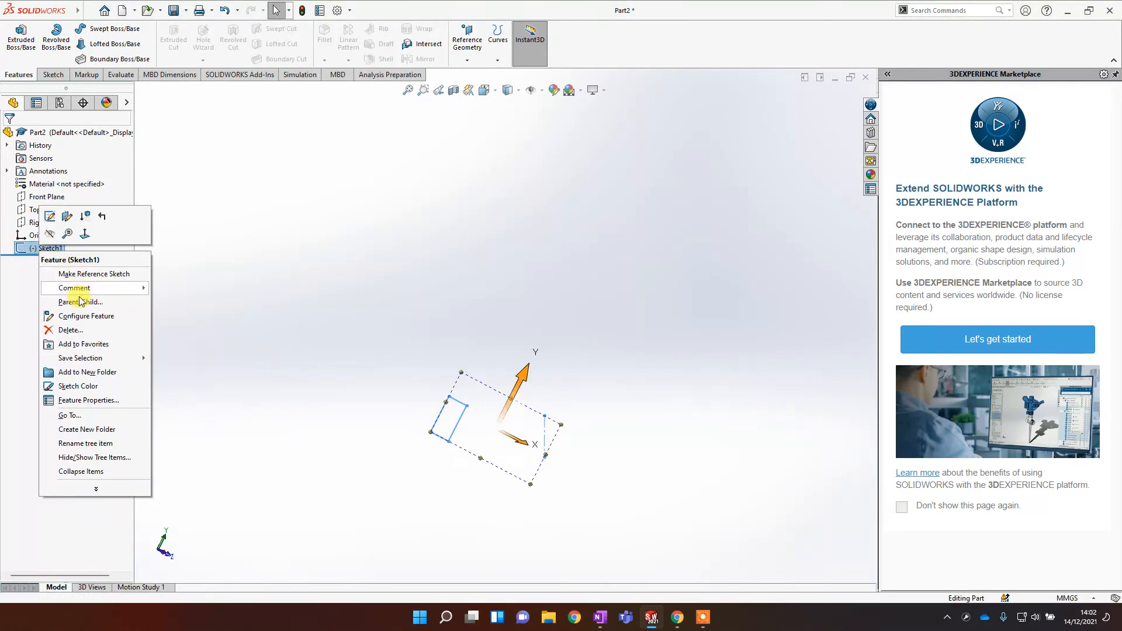
pyautogui.click(69, 331)
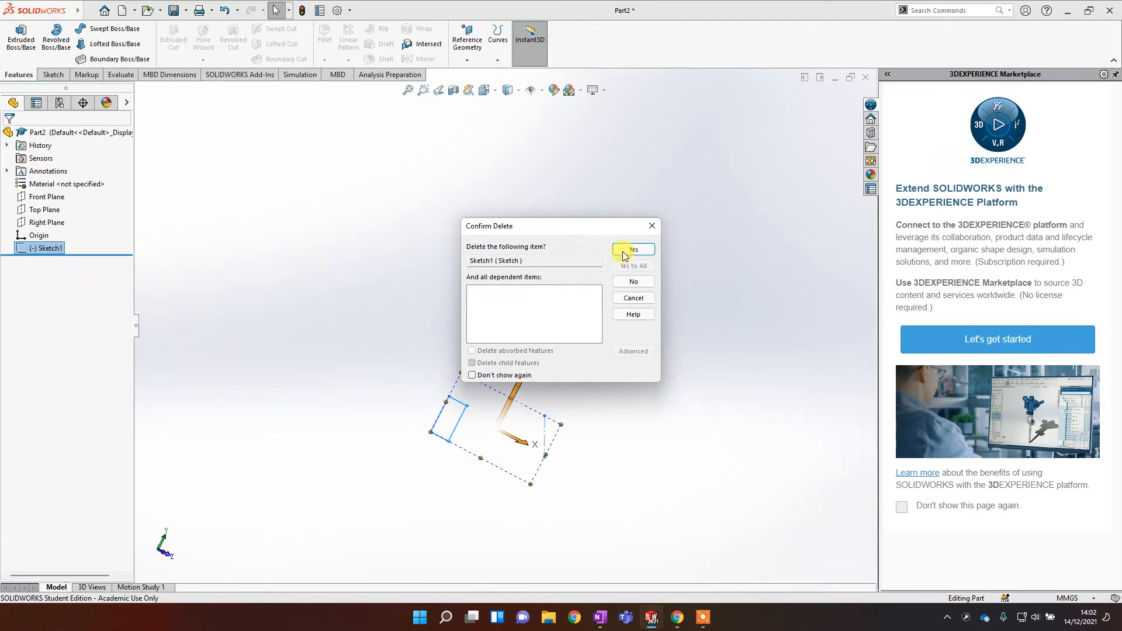
pyautogui.click(625, 254)
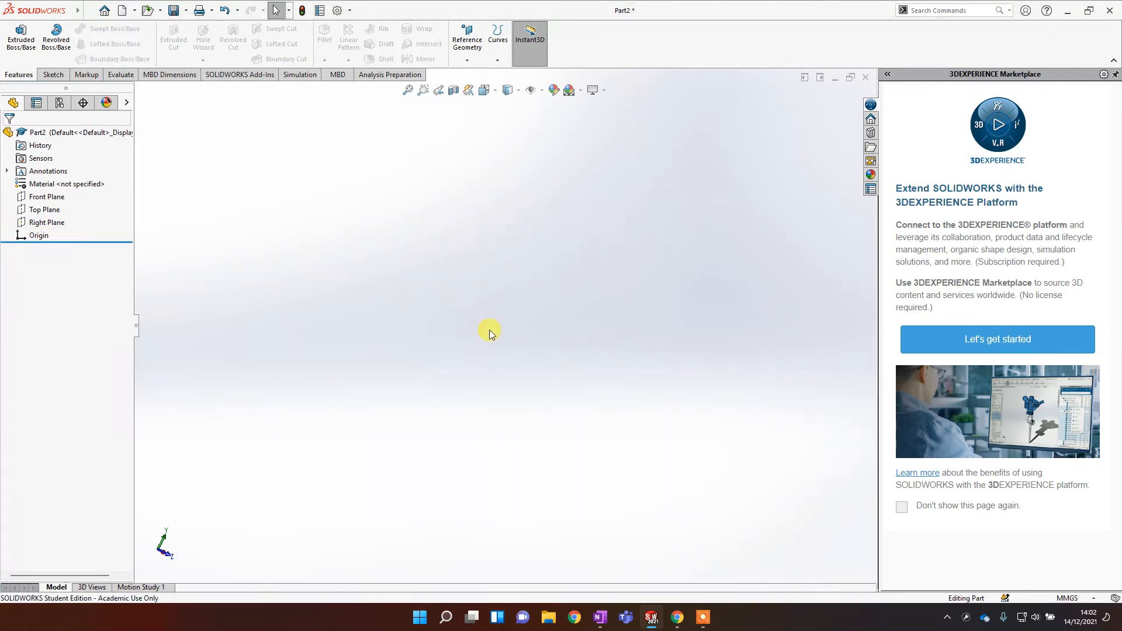
# Step: Sketch a circle of about 90 mm radius centred on the origin on the Front Plane, viewed normal to it
pyautogui.click(47, 78)
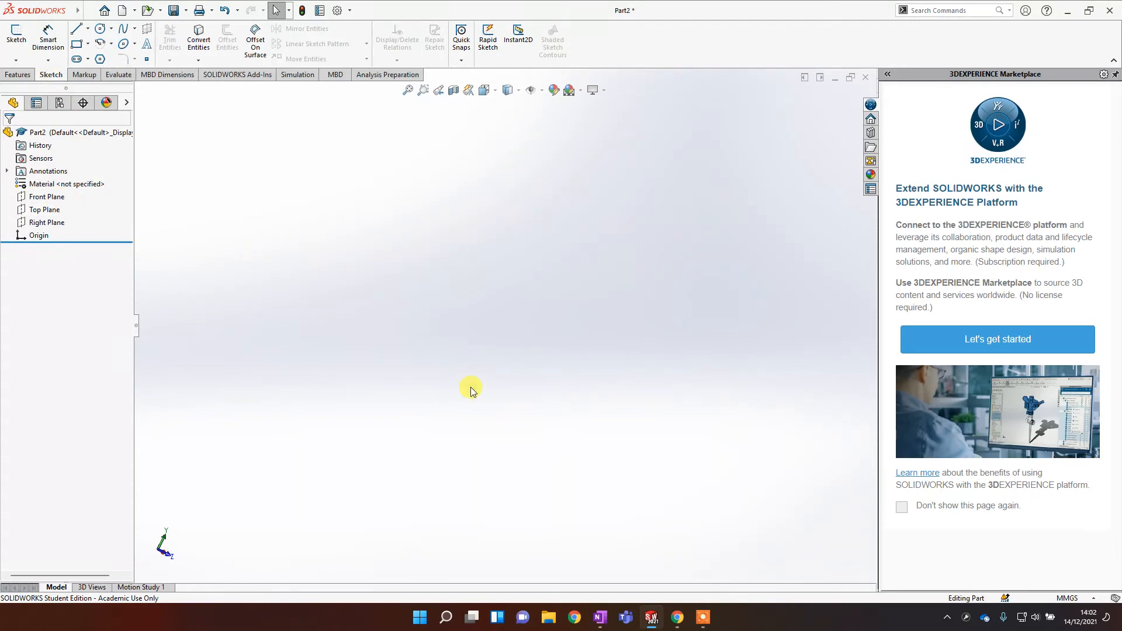
pyautogui.click(52, 200)
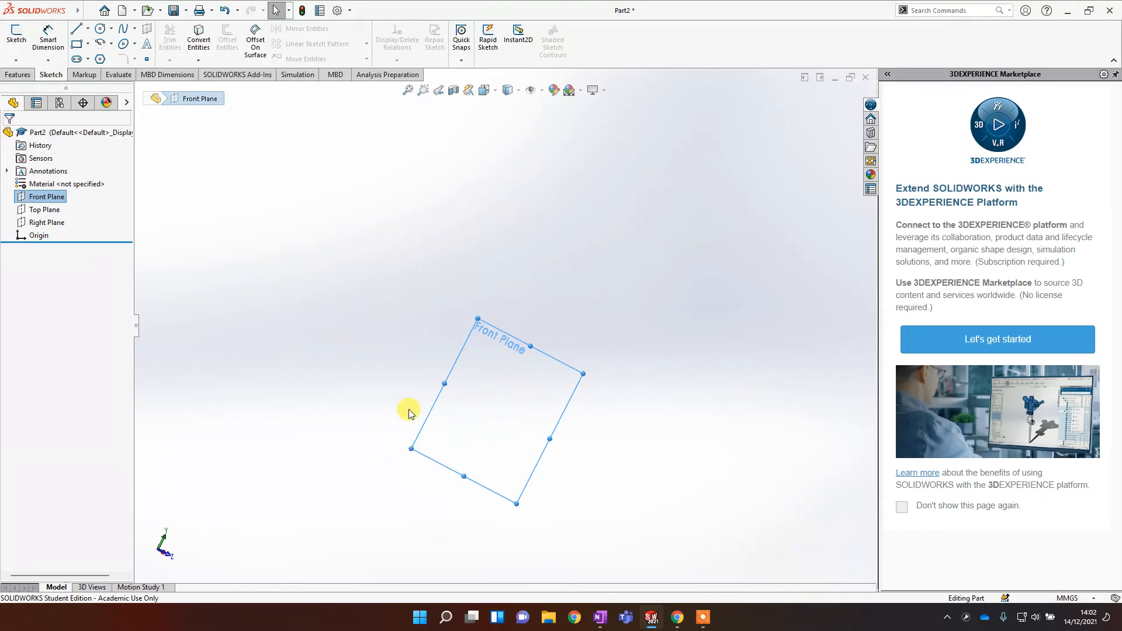
pyautogui.rightClick(56, 199)
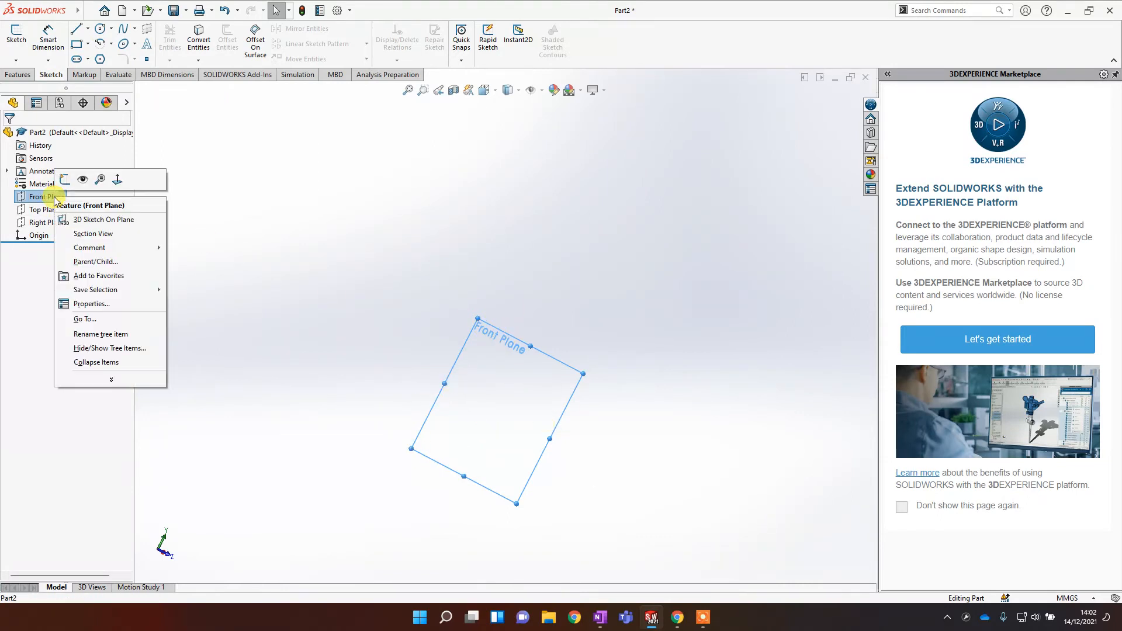
pyautogui.click(118, 180)
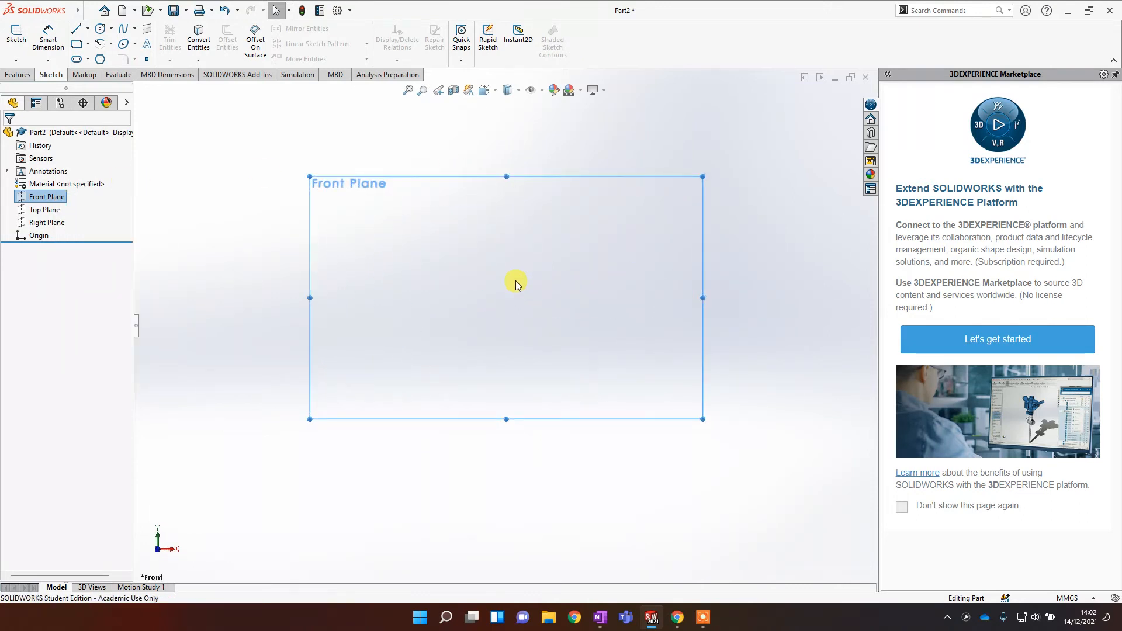
pyautogui.click(100, 29)
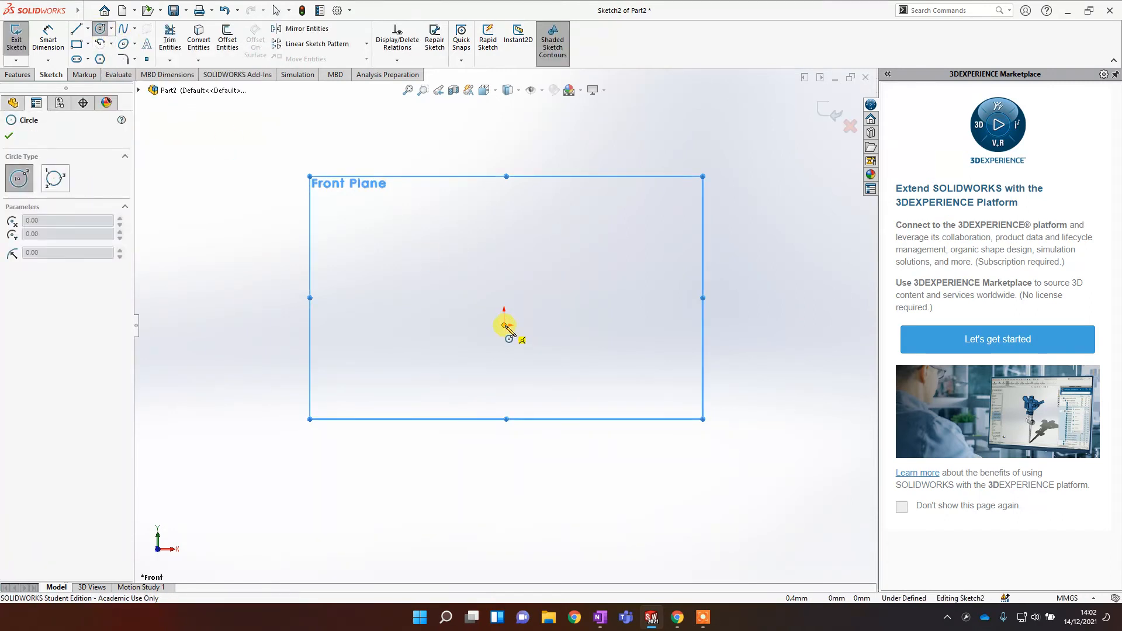
pyautogui.click(504, 293)
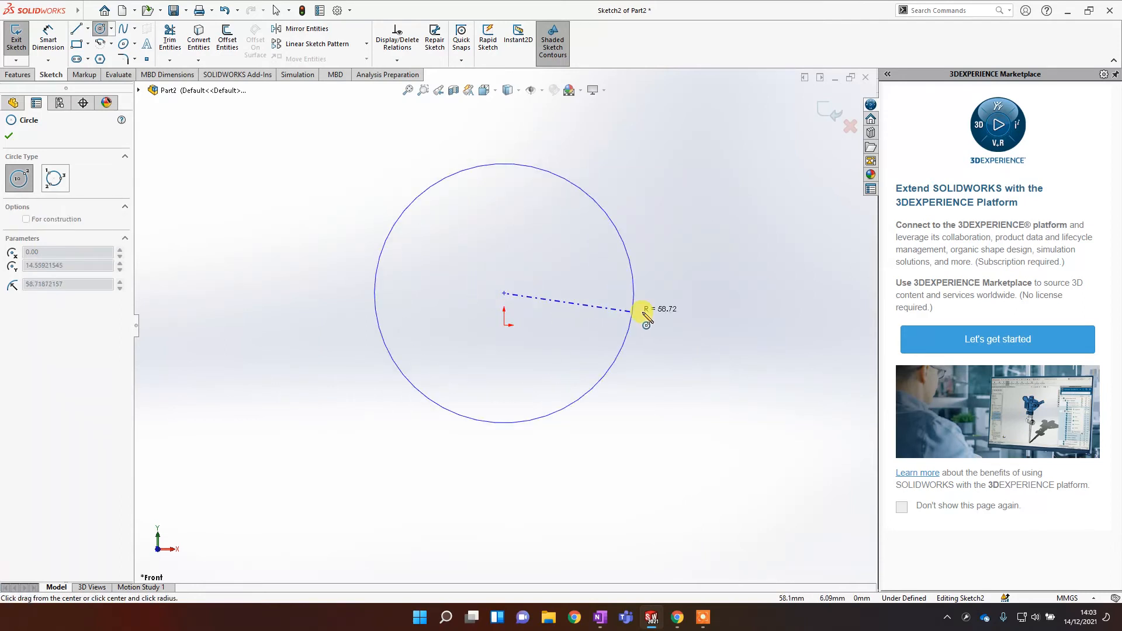
pyautogui.click(703, 297)
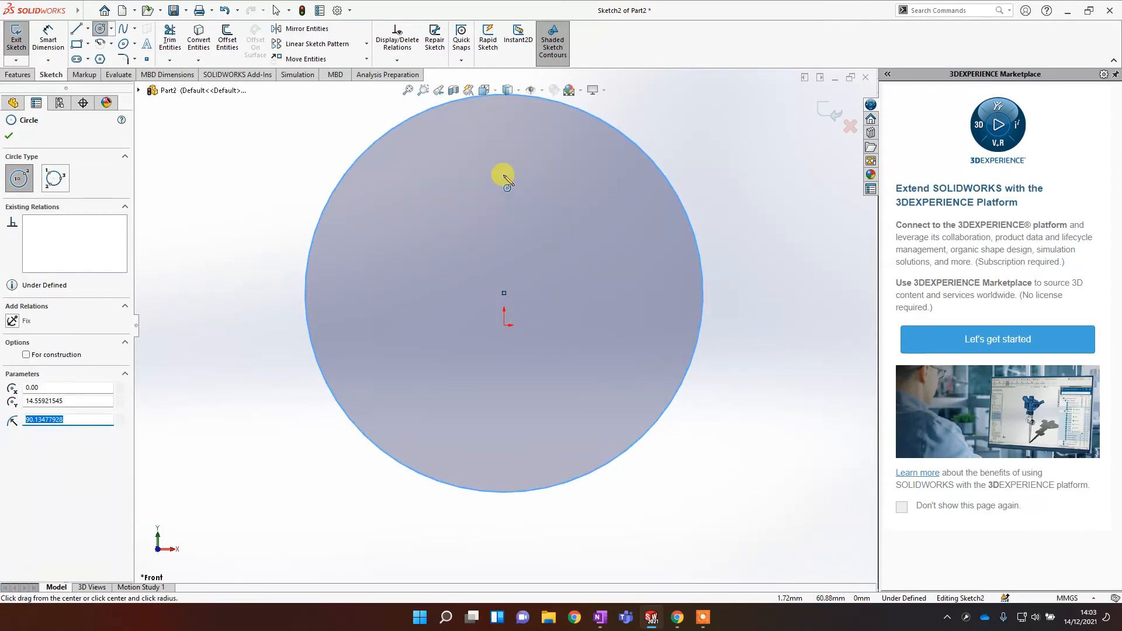
# Step: Sketch a concentric inner circle of about 80 mm radius and a horizontal line from the centre leftward past the outer circle
pyautogui.moveTo(505, 293)
pyautogui.mouseDown()
pyautogui.moveTo(532, 375)
pyautogui.moveTo(536, 468)
pyautogui.mouseUp()
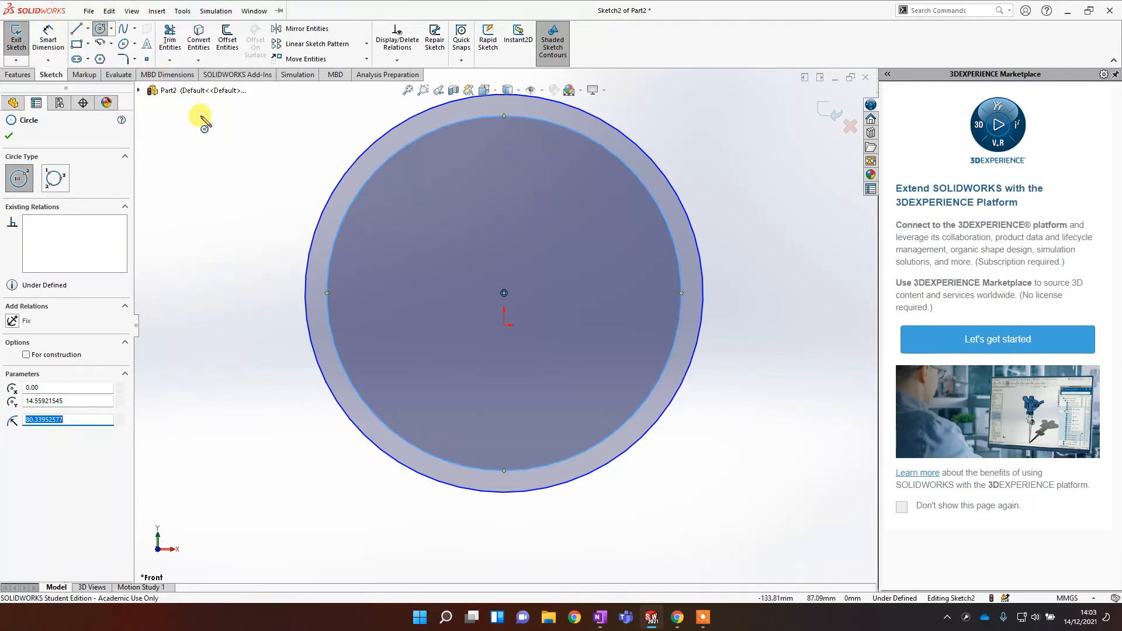
pyautogui.click(74, 34)
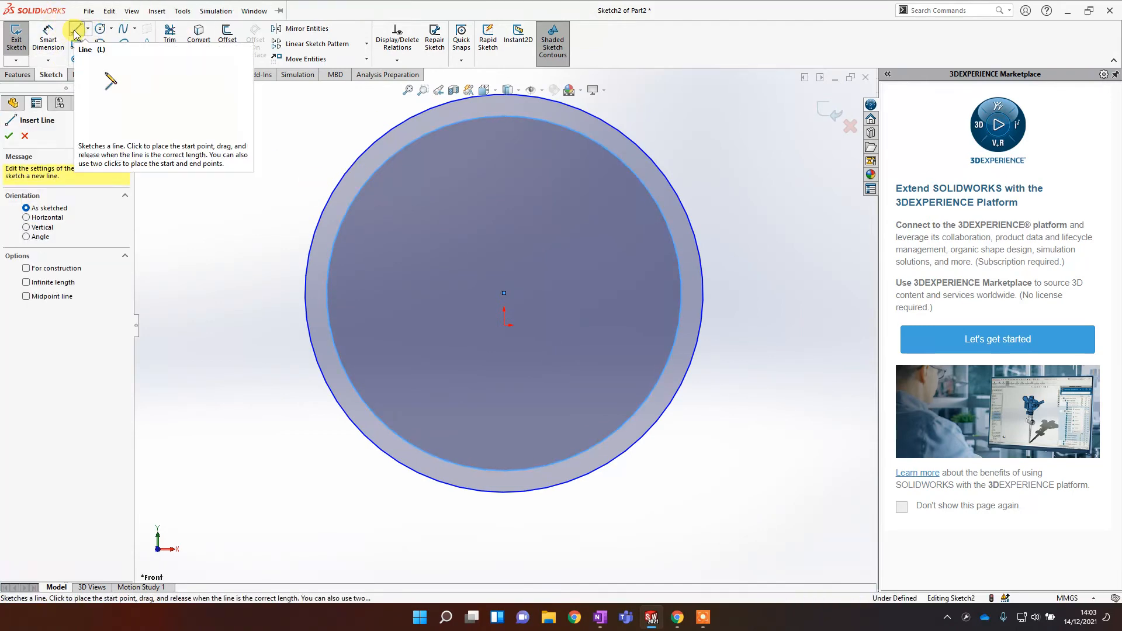
pyautogui.click(504, 294)
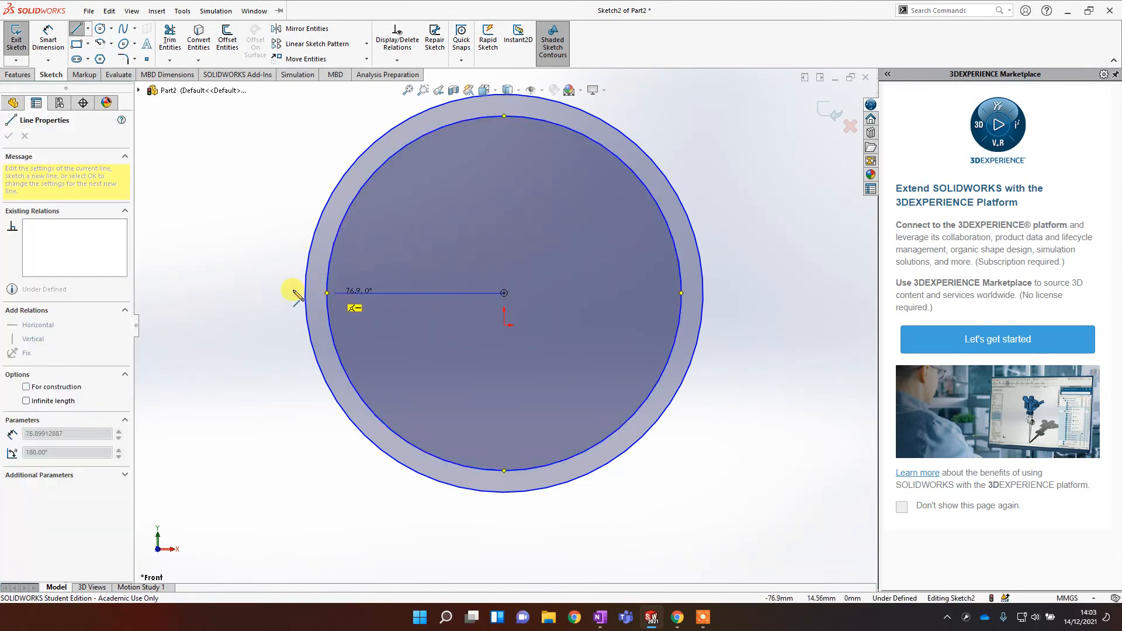
pyautogui.click(212, 292)
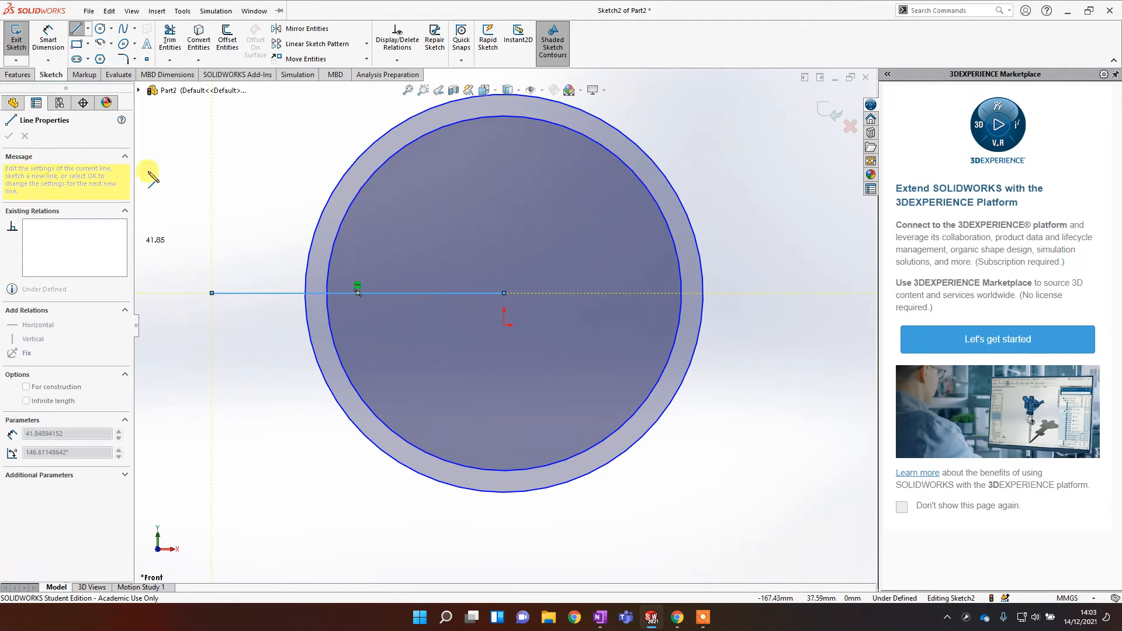
pyautogui.press('Escape')
pyautogui.press('Escape')
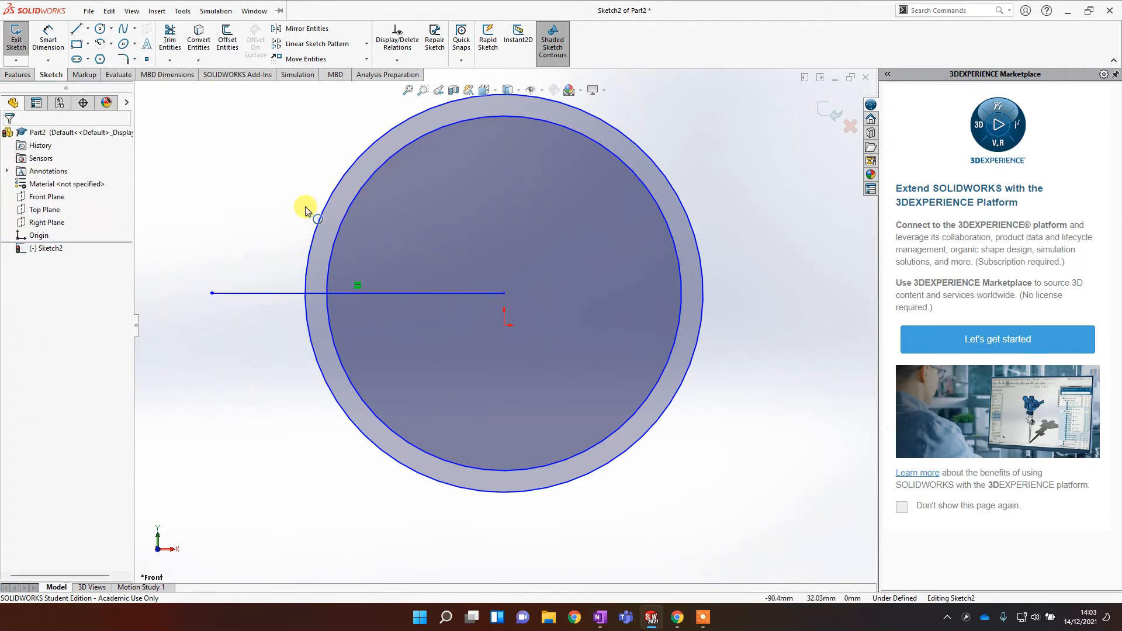
# Step: Draw a vertical line about 103 mm long from the circles' centre downward past the outer circle
pyautogui.click(76, 31)
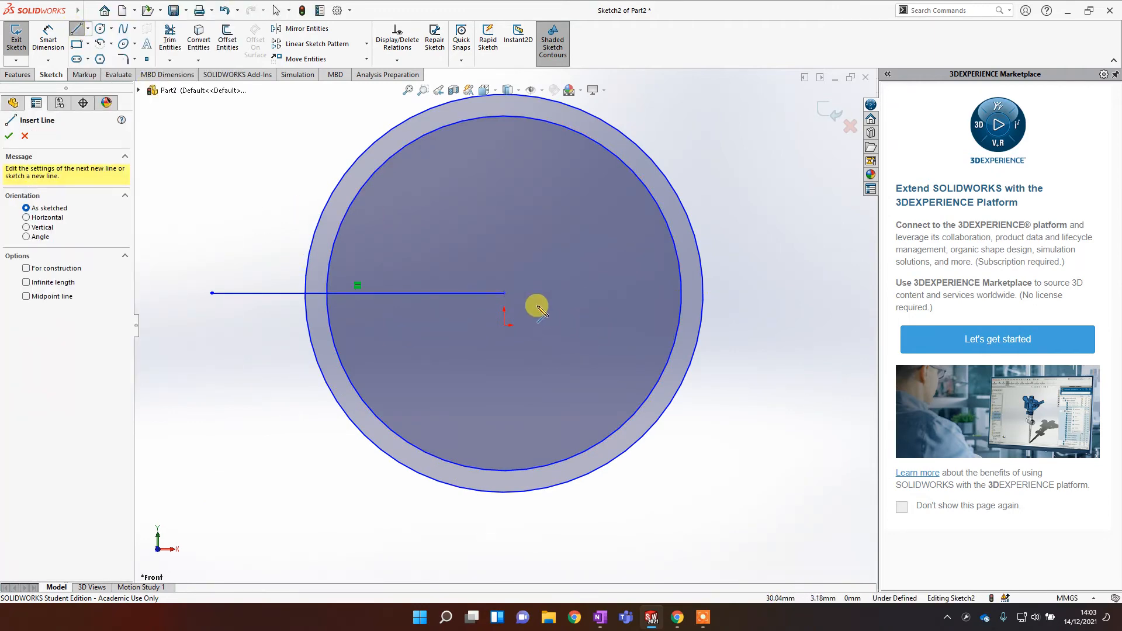
pyautogui.click(503, 293)
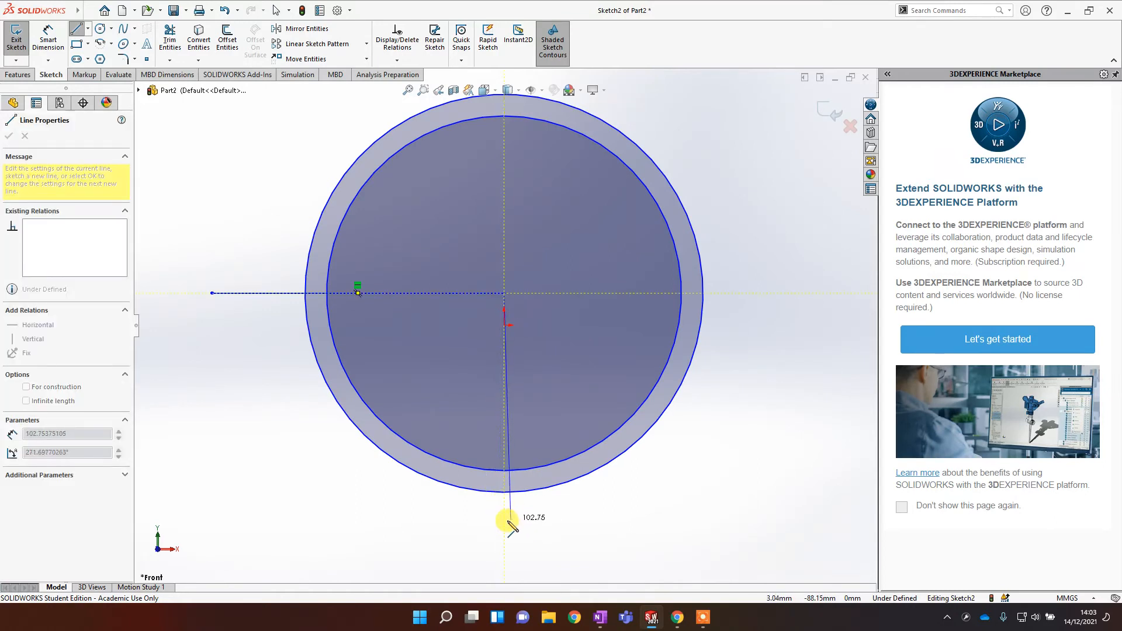
pyautogui.click(562, 522)
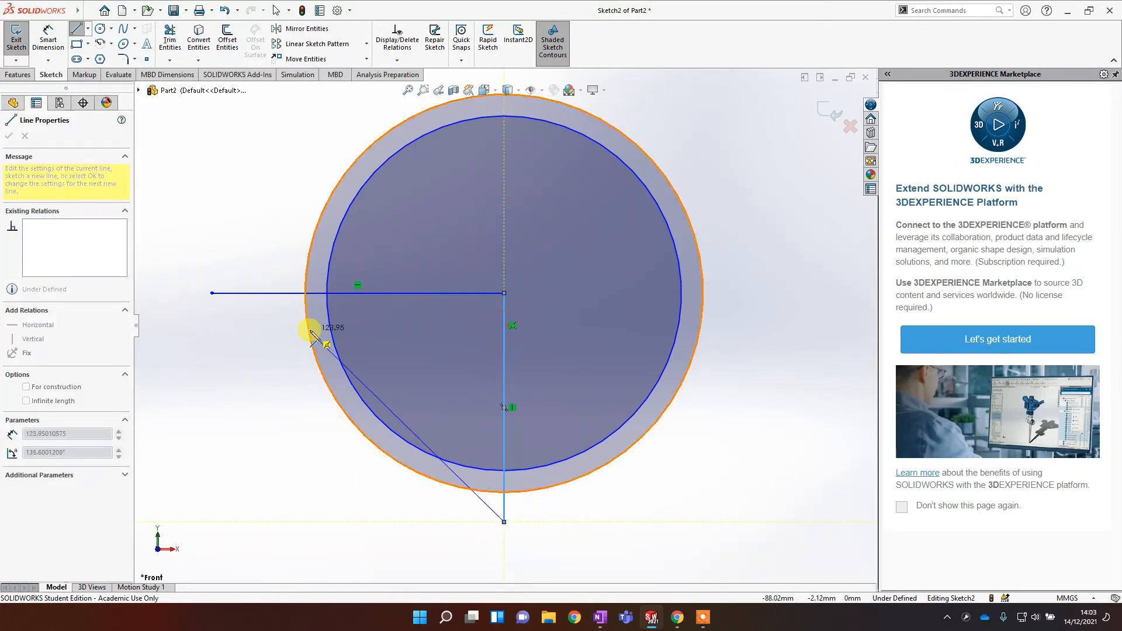
pyautogui.press('Escape')
pyautogui.press('Escape')
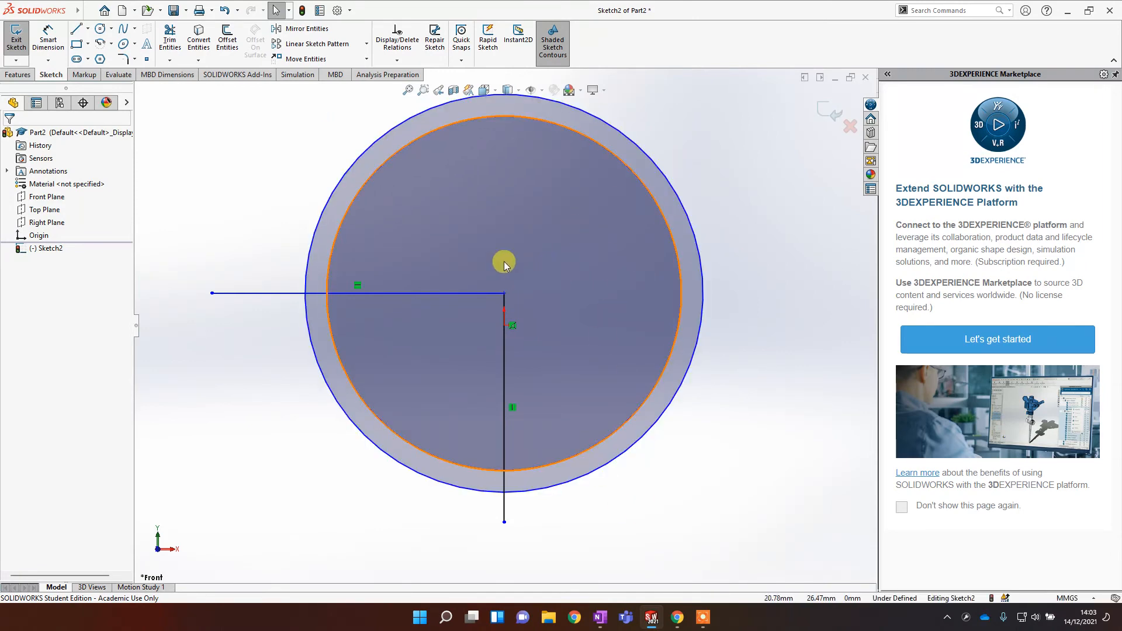
# Step: Power-trim the circles and horizontal line, keeping only the lower-left quarter arcs and the vertical line
pyautogui.click(170, 33)
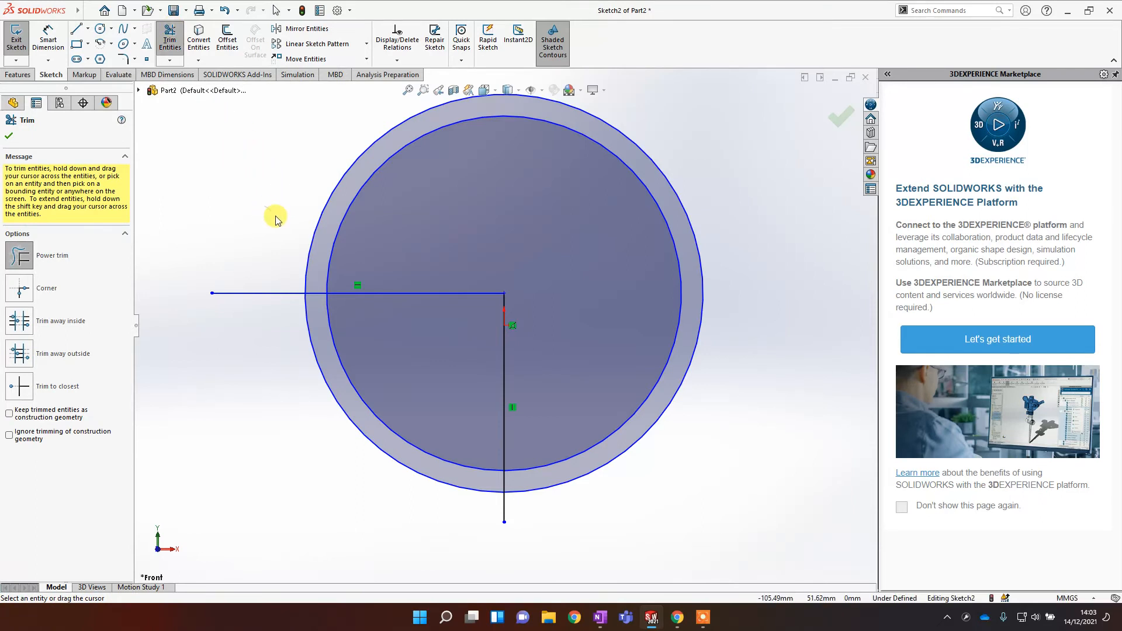
pyautogui.moveTo(276, 221); pyautogui.dragTo(363, 255)
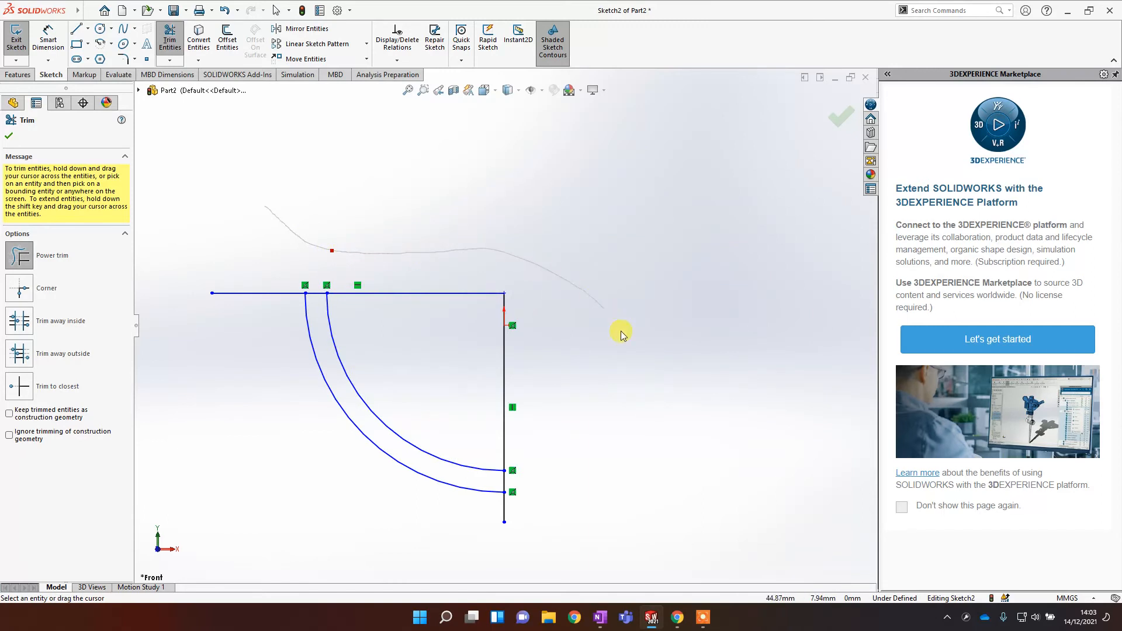
pyautogui.moveTo(621, 333)
pyautogui.mouseDown()
pyautogui.moveTo(616, 493)
pyautogui.moveTo(456, 514)
pyautogui.moveTo(342, 484)
pyautogui.moveTo(265, 393)
pyautogui.moveTo(260, 285)
pyautogui.mouseUp()
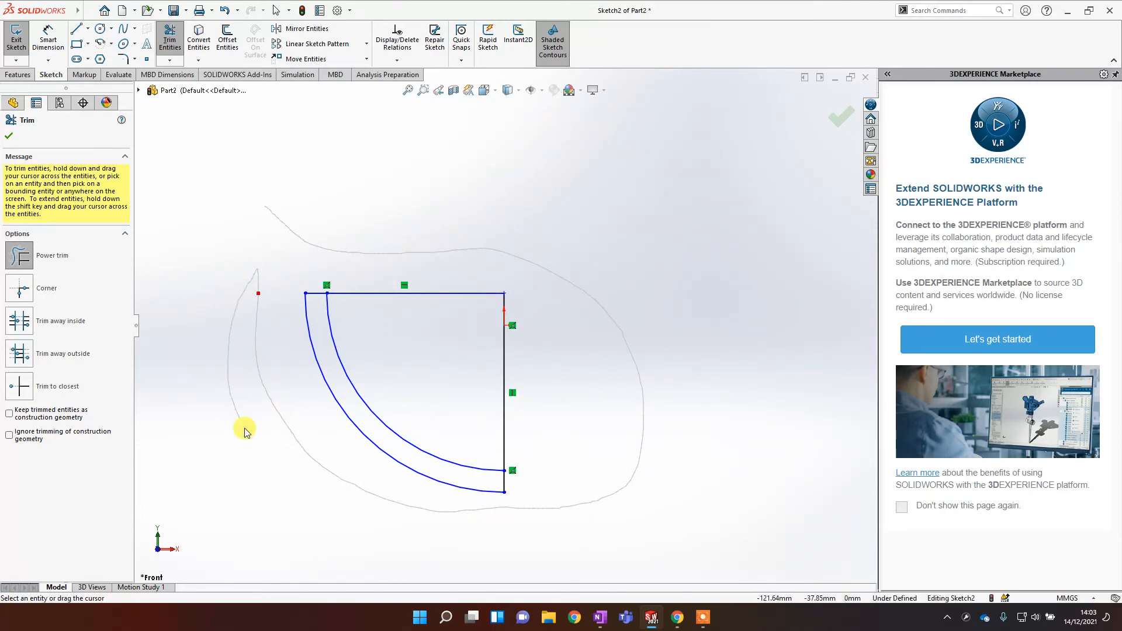
pyautogui.moveTo(244, 432)
pyautogui.mouseDown()
pyautogui.moveTo(529, 539)
pyautogui.moveTo(703, 432)
pyautogui.mouseUp()
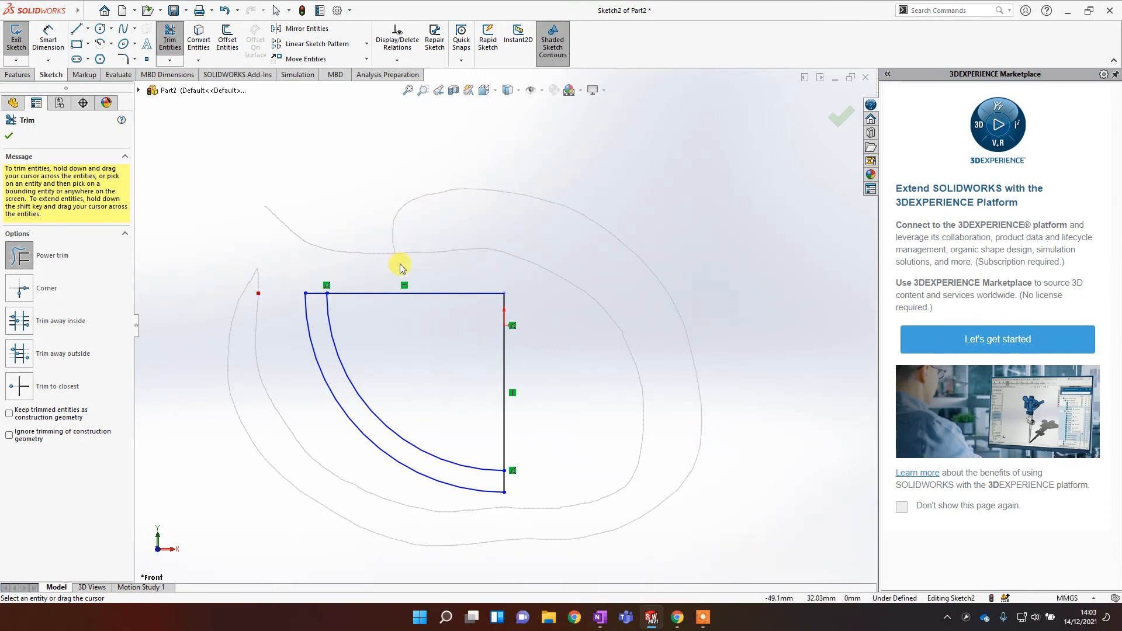
pyautogui.moveTo(405, 303); pyautogui.dragTo(402, 273)
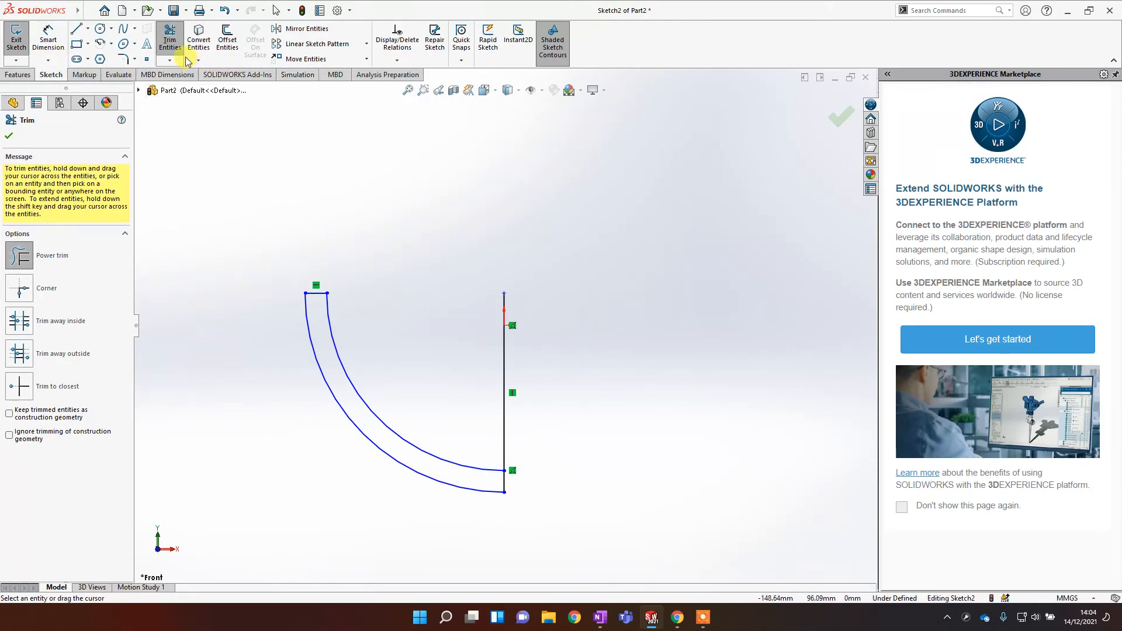
pyautogui.click(10, 137)
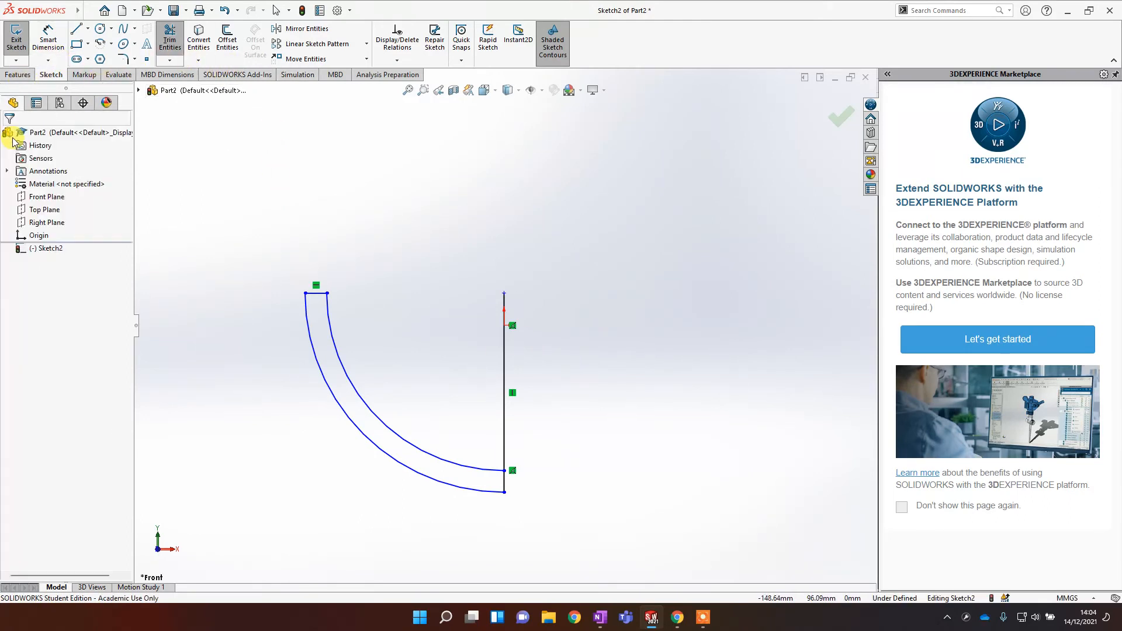
# Step: Convert the vertical line through the centre to construction geometry
pyautogui.click(504, 356)
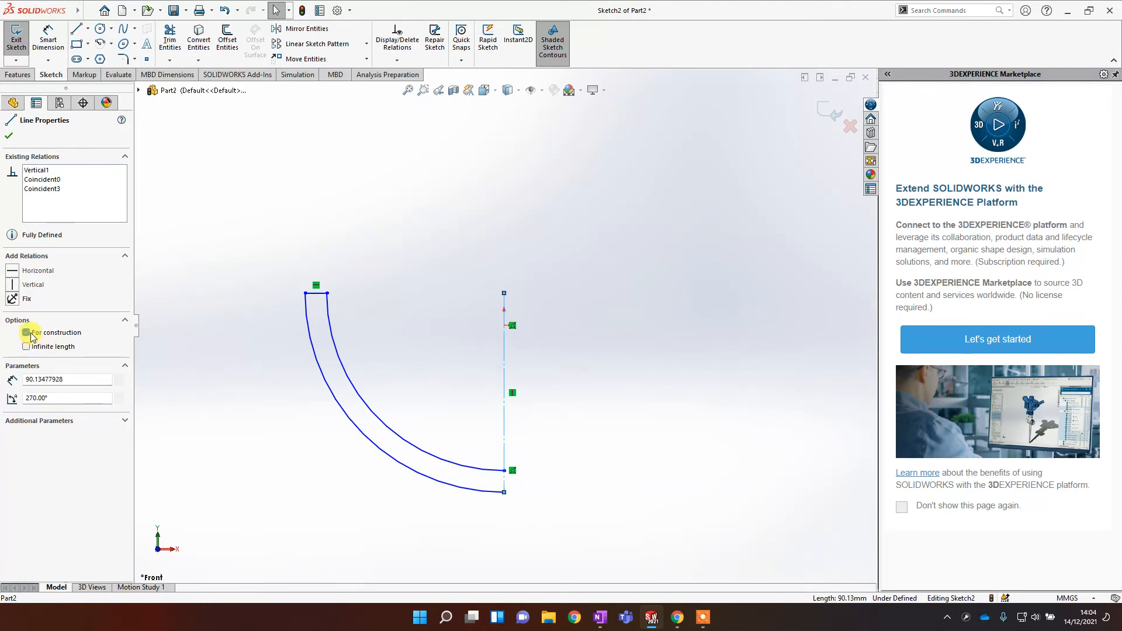
pyautogui.click(689, 405)
# Step: Close the bottom of the profile with a short vertical line joining the two arc ends
pyautogui.scroll(-2, 529, 373)
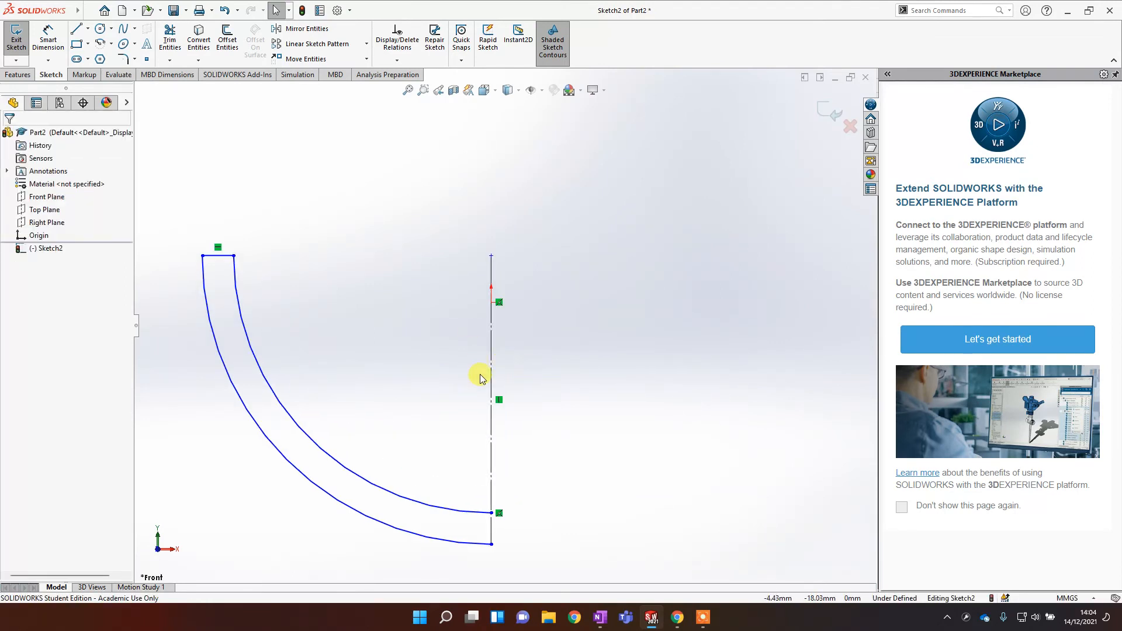
pyautogui.scroll(1, 488, 380)
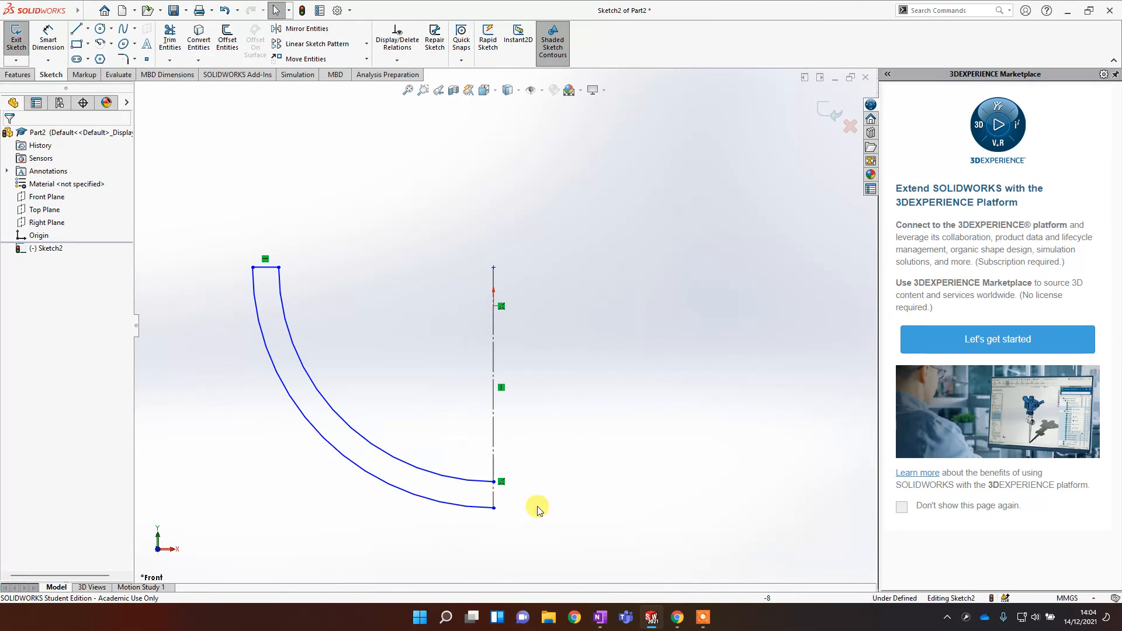
pyautogui.scroll(-2, 501, 525)
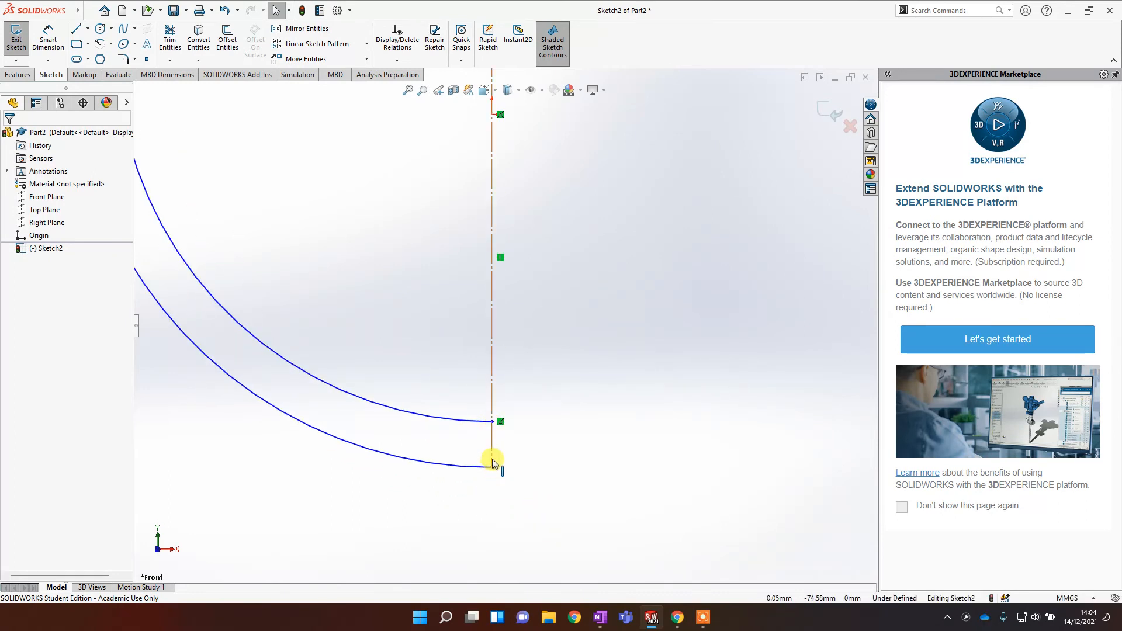
pyautogui.scroll(2, 493, 464)
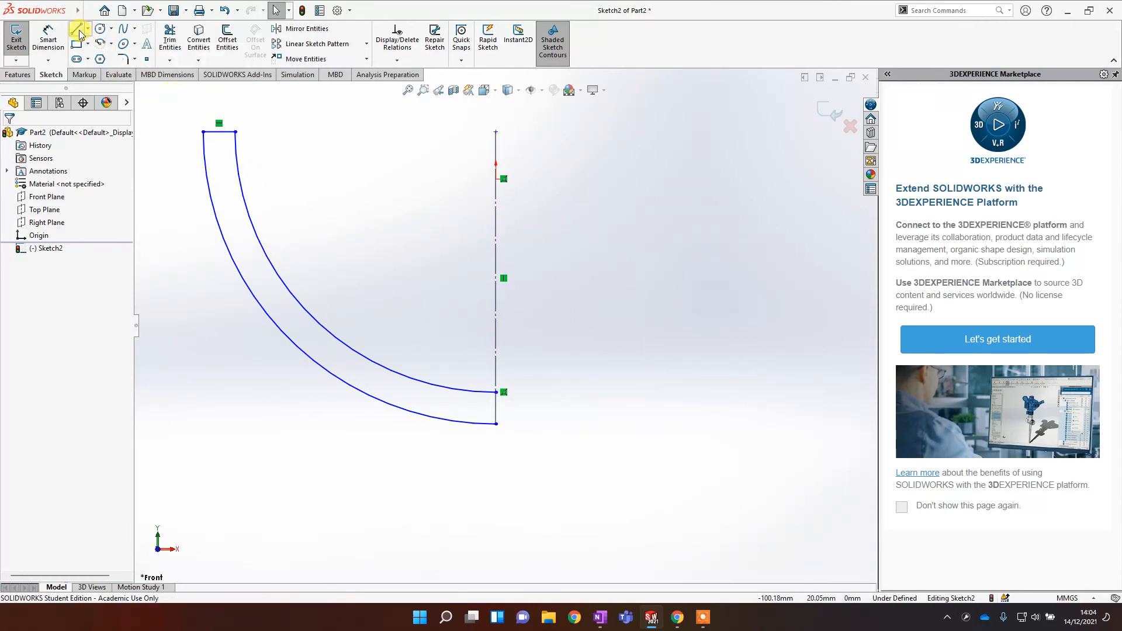
pyautogui.click(78, 30)
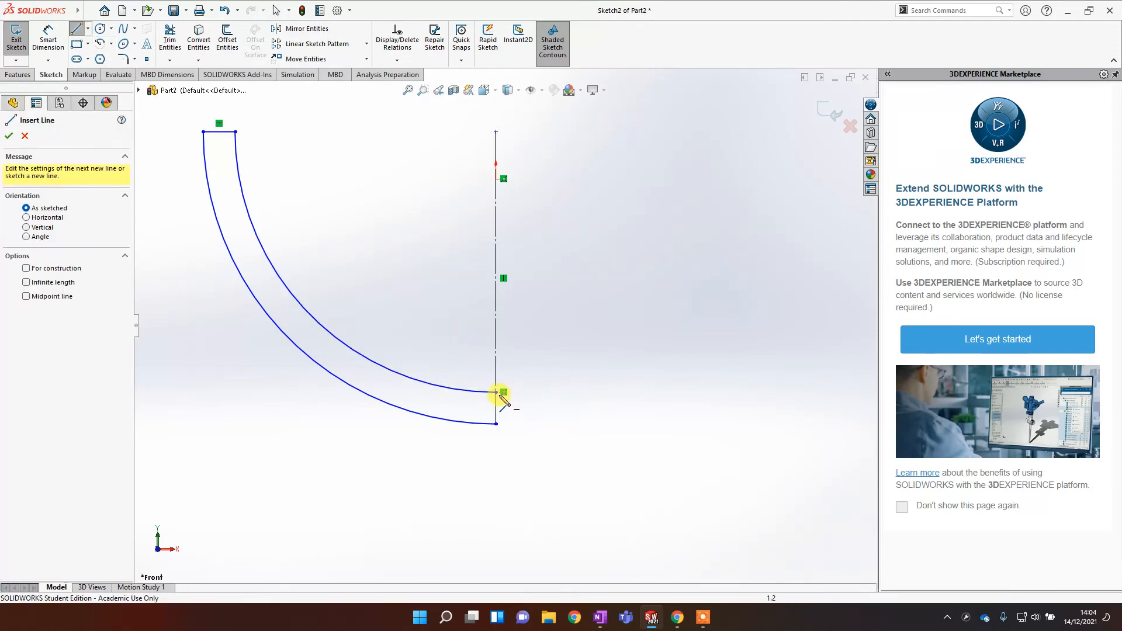
pyautogui.click(496, 392)
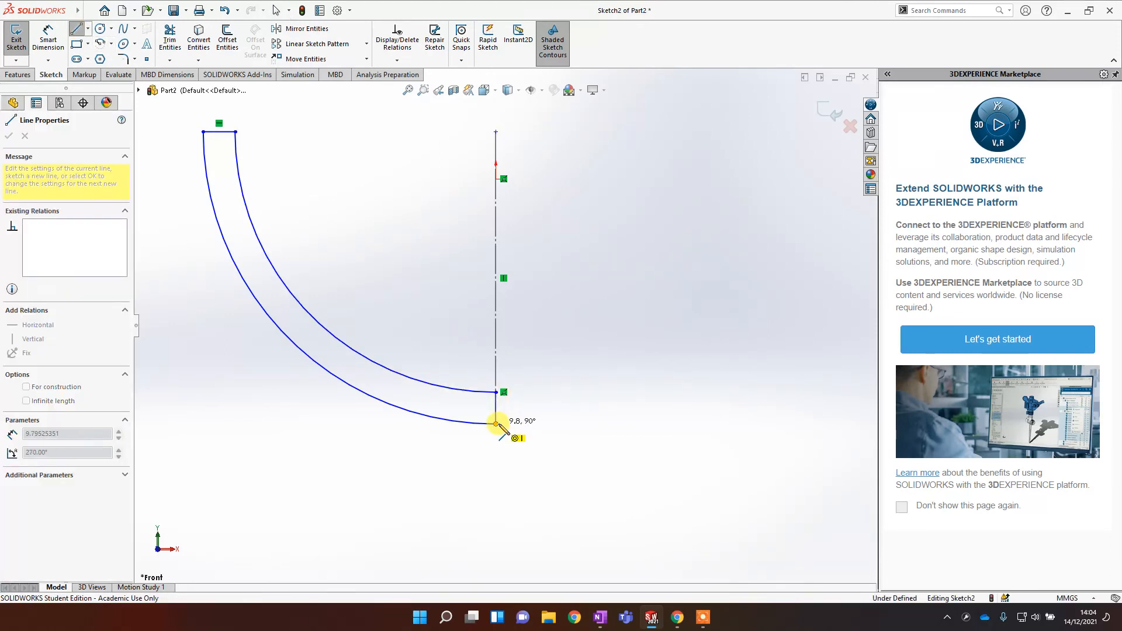
pyautogui.click(496, 423)
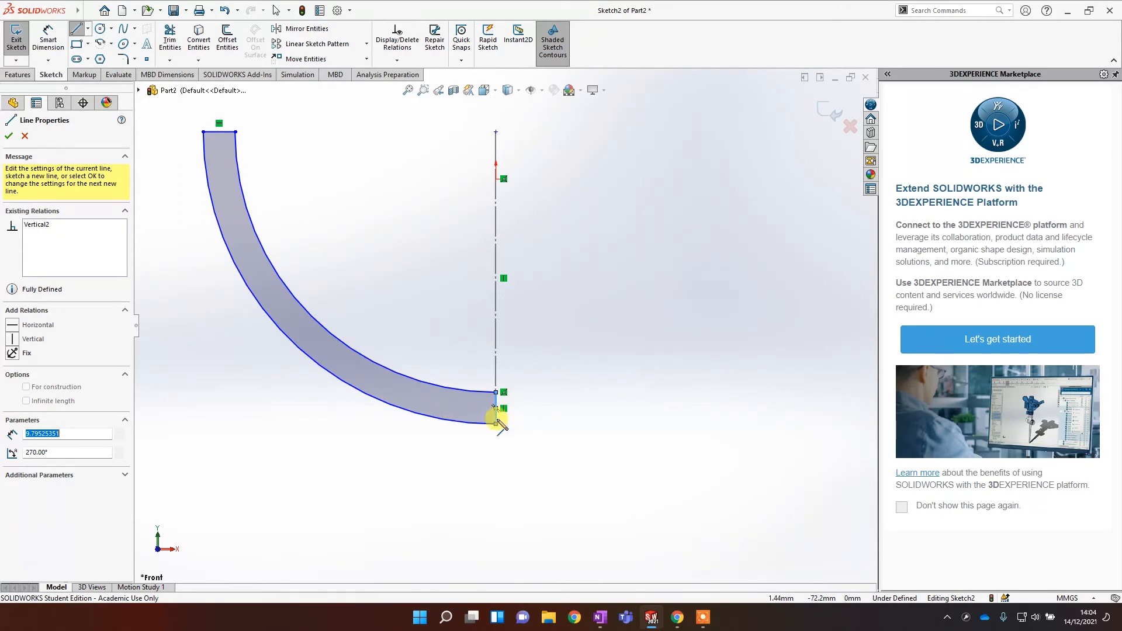
pyautogui.scroll(1, 503, 363)
pyautogui.rightClick(589, 354)
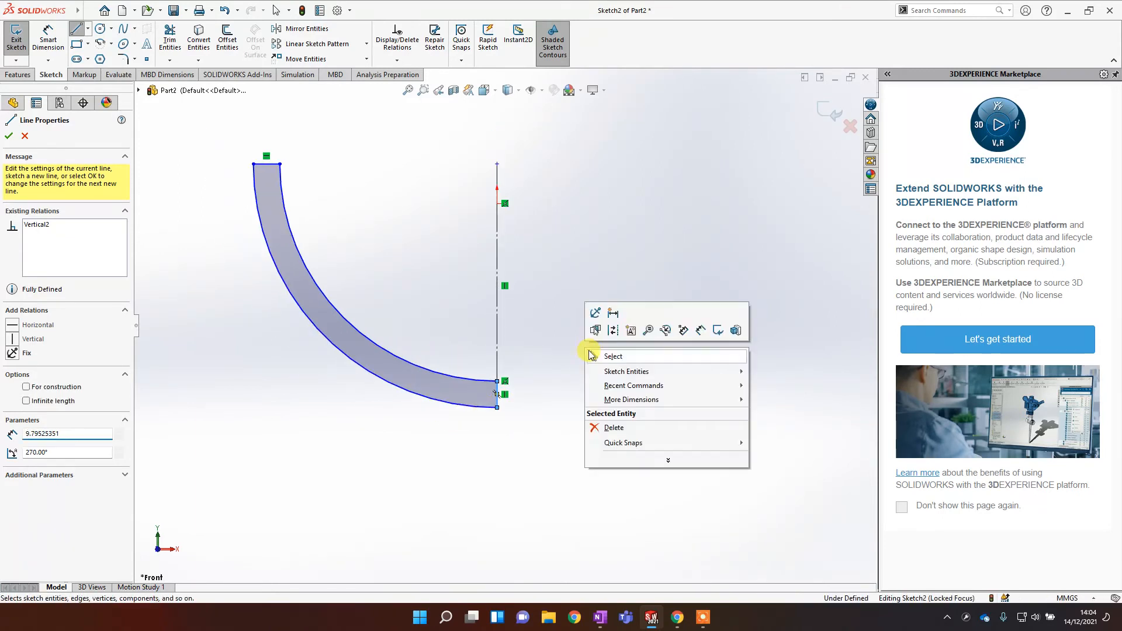
pyautogui.click(9, 136)
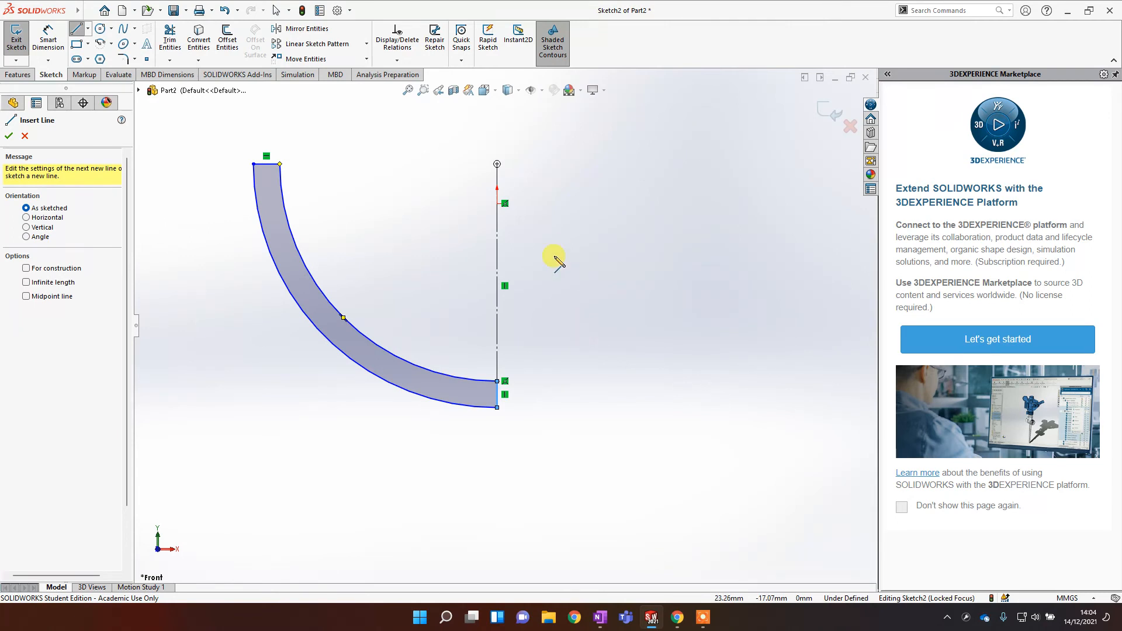
# Step: Delete the short line closing the top of the quarter-ring profile
pyautogui.scroll(1, 547, 243)
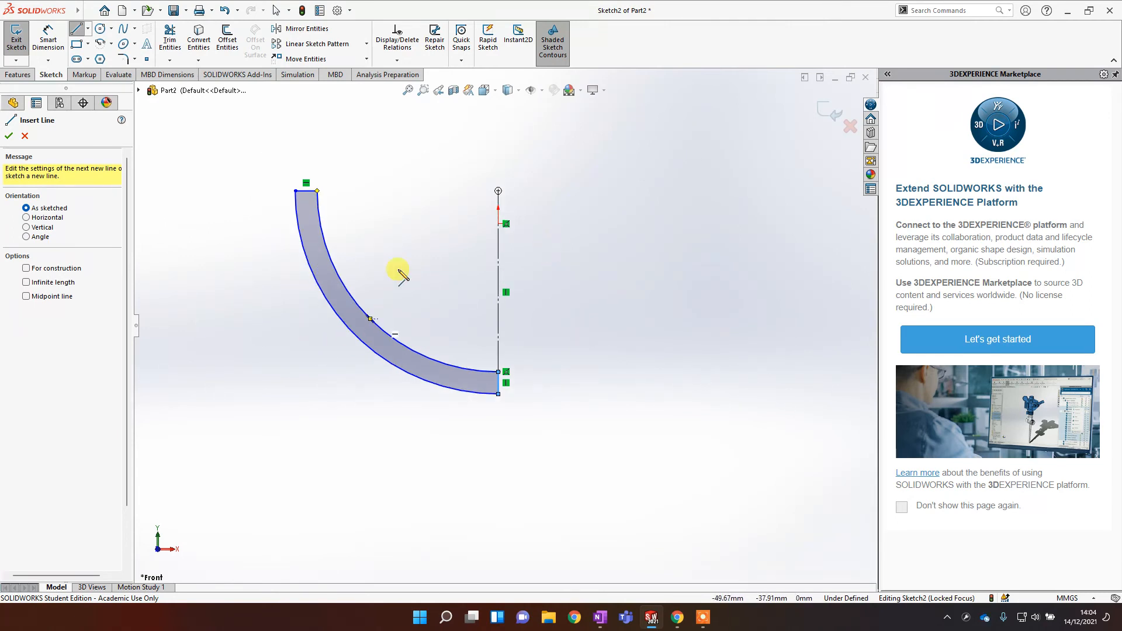
pyautogui.rightClick(394, 244)
pyautogui.click(403, 246)
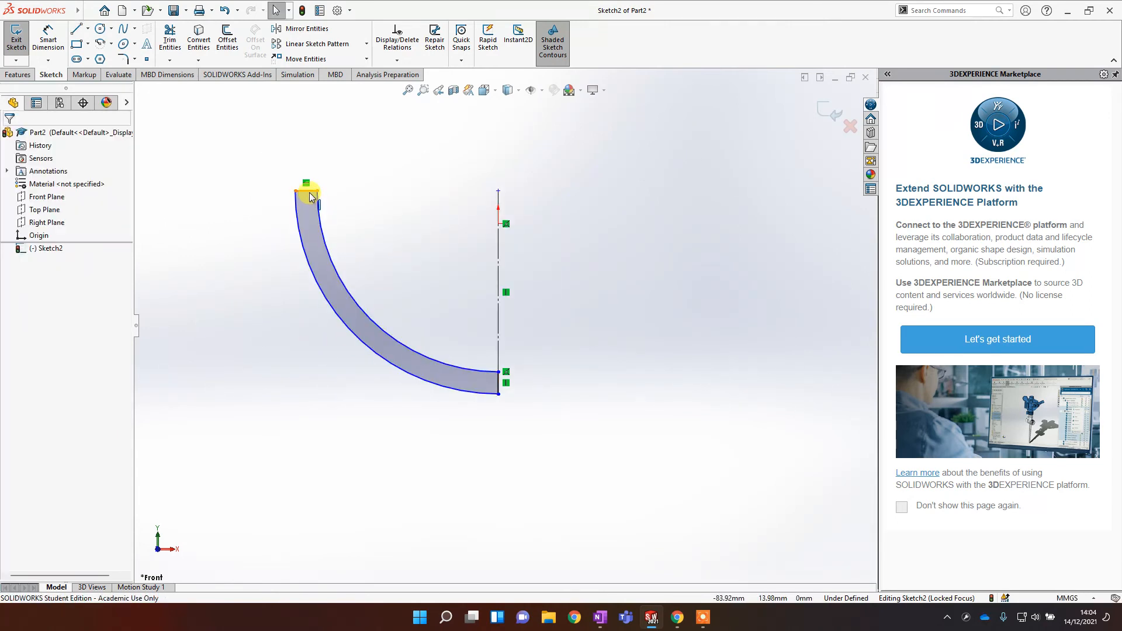
pyautogui.click(308, 191)
pyautogui.press('Delete')
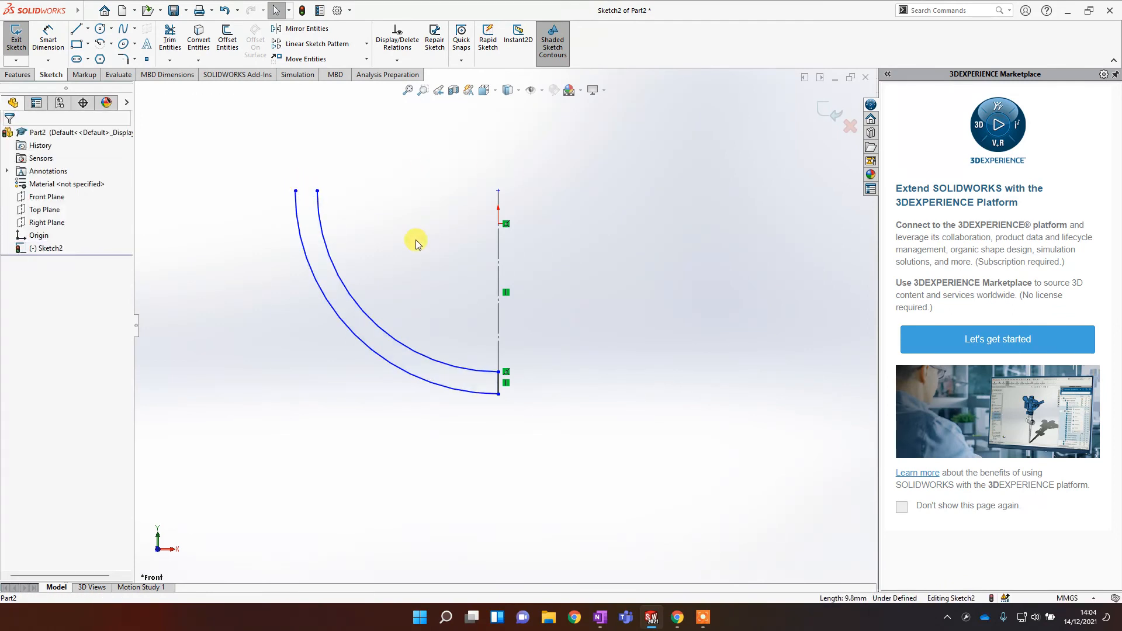
pyautogui.scroll(-1, 415, 239)
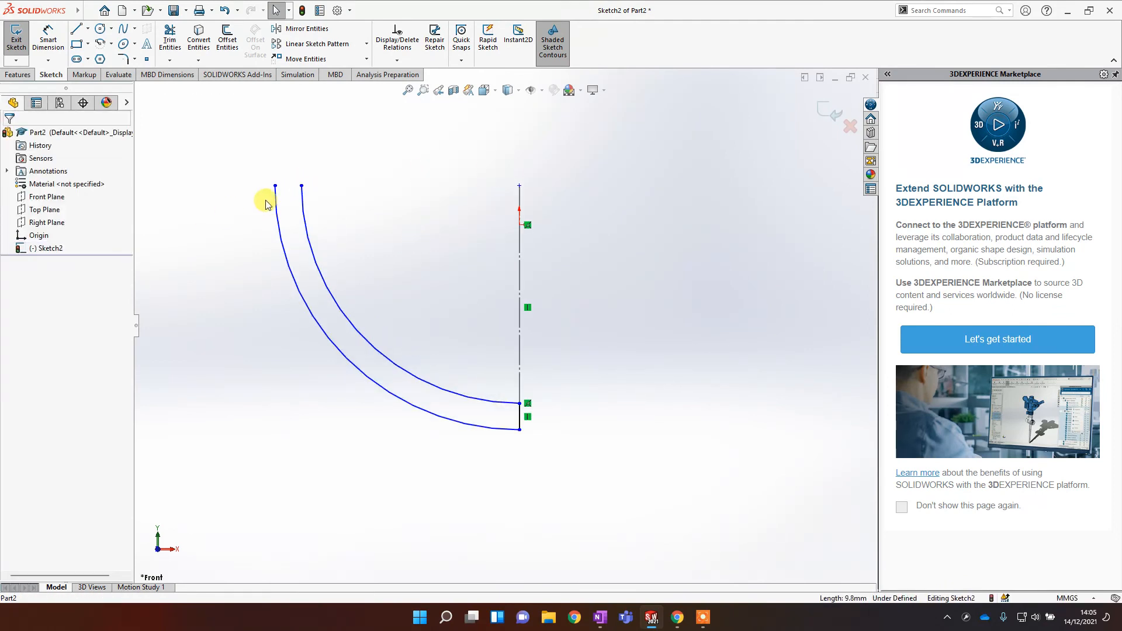
pyautogui.click(18, 74)
pyautogui.click(56, 39)
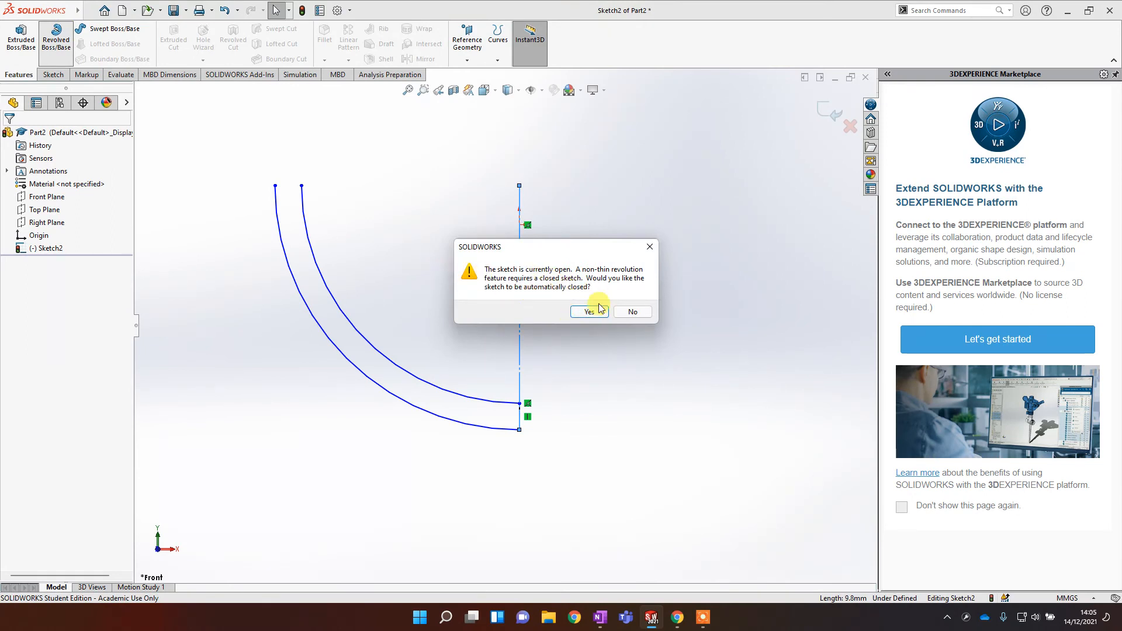
pyautogui.click(632, 313)
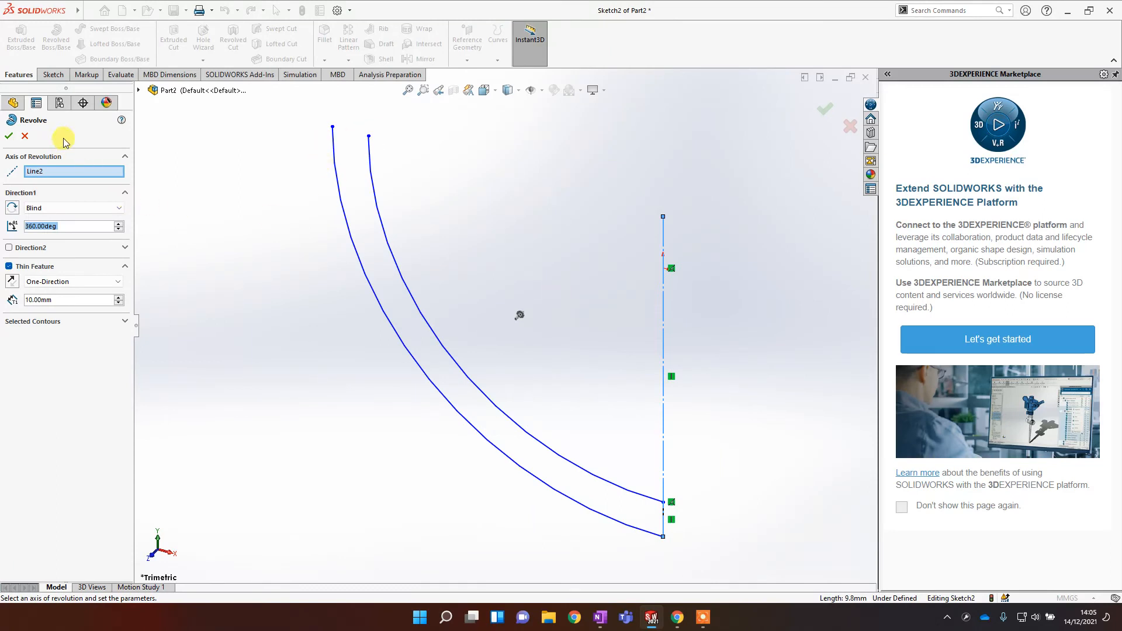
pyautogui.click(852, 129)
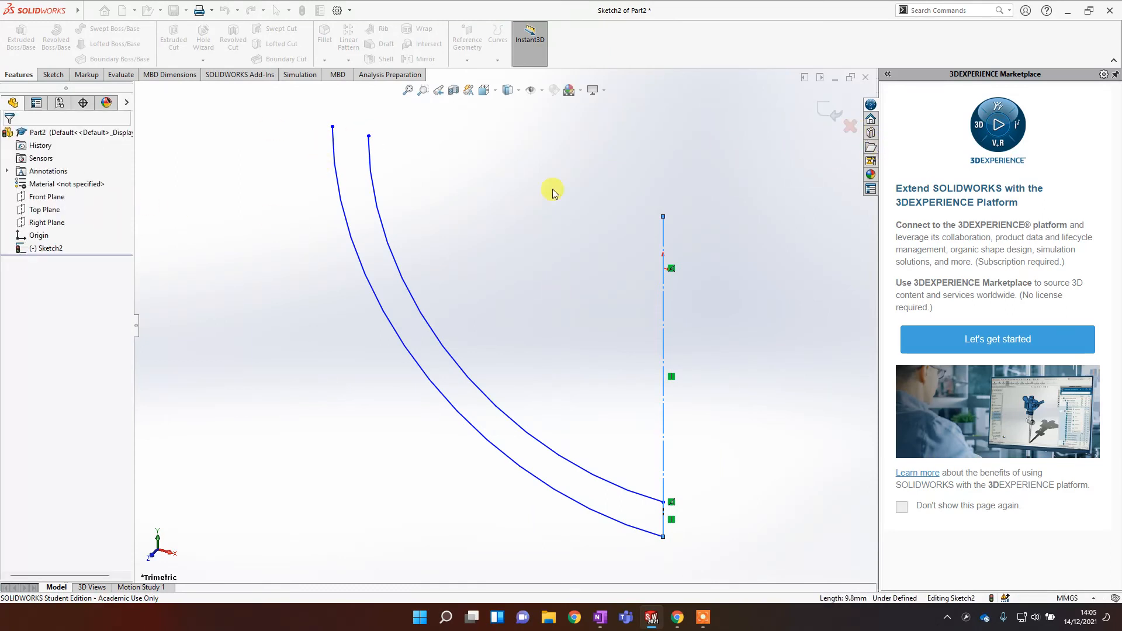
# Step: Edit Sketch2 again and close the profile's top with a line between the two arc ends
pyautogui.rightClick(53, 253)
pyautogui.click(238, 269)
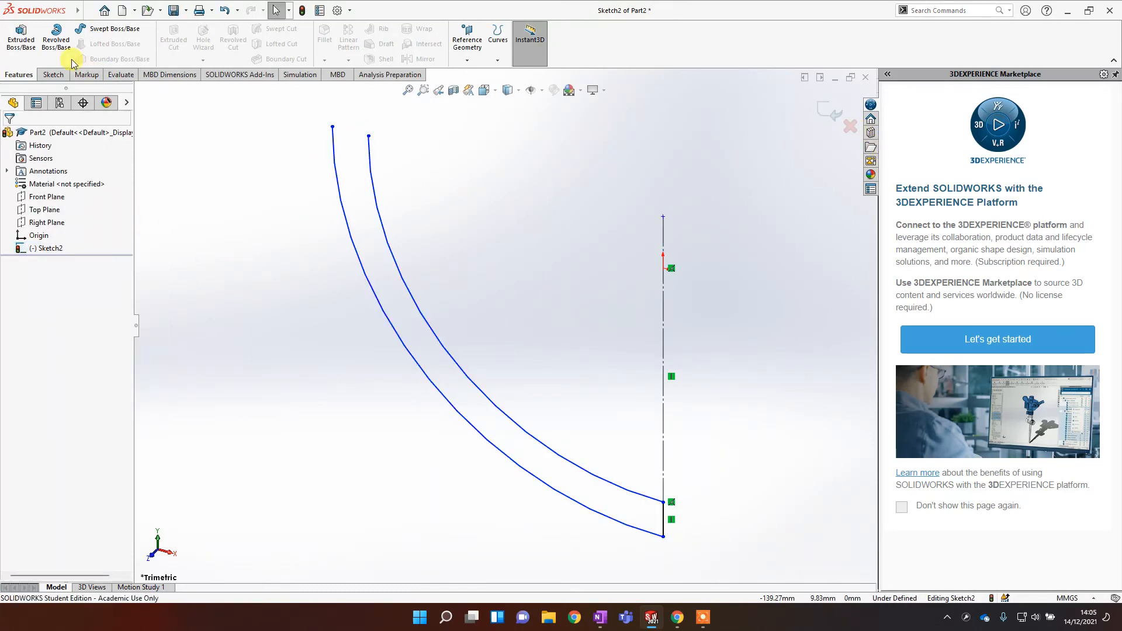
pyautogui.click(54, 74)
pyautogui.click(77, 30)
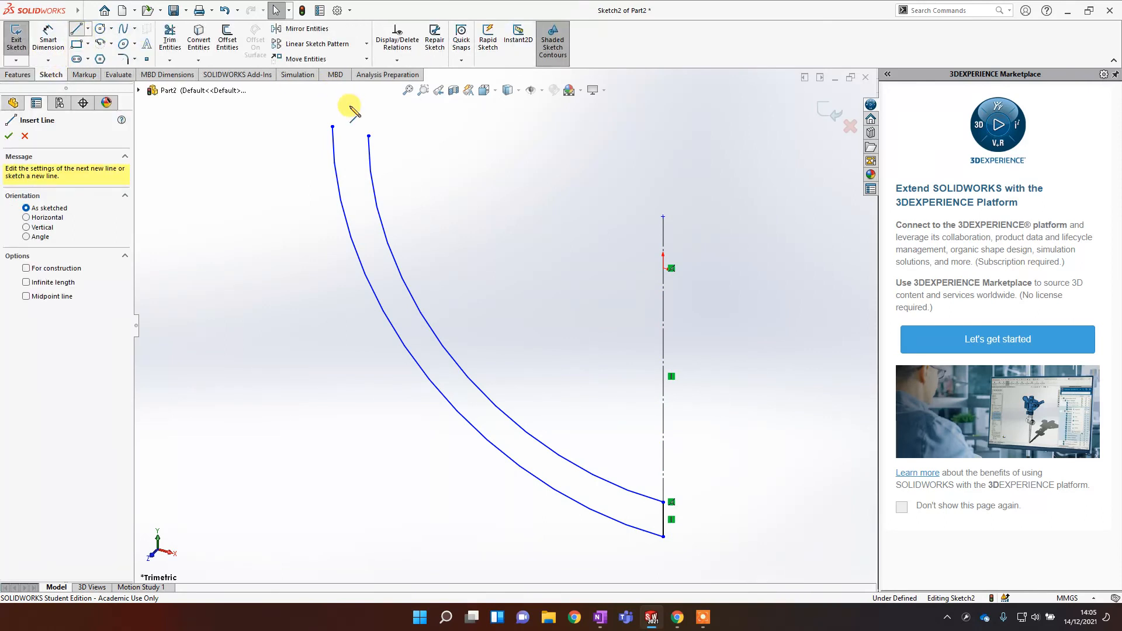
pyautogui.click(332, 126)
pyautogui.click(370, 136)
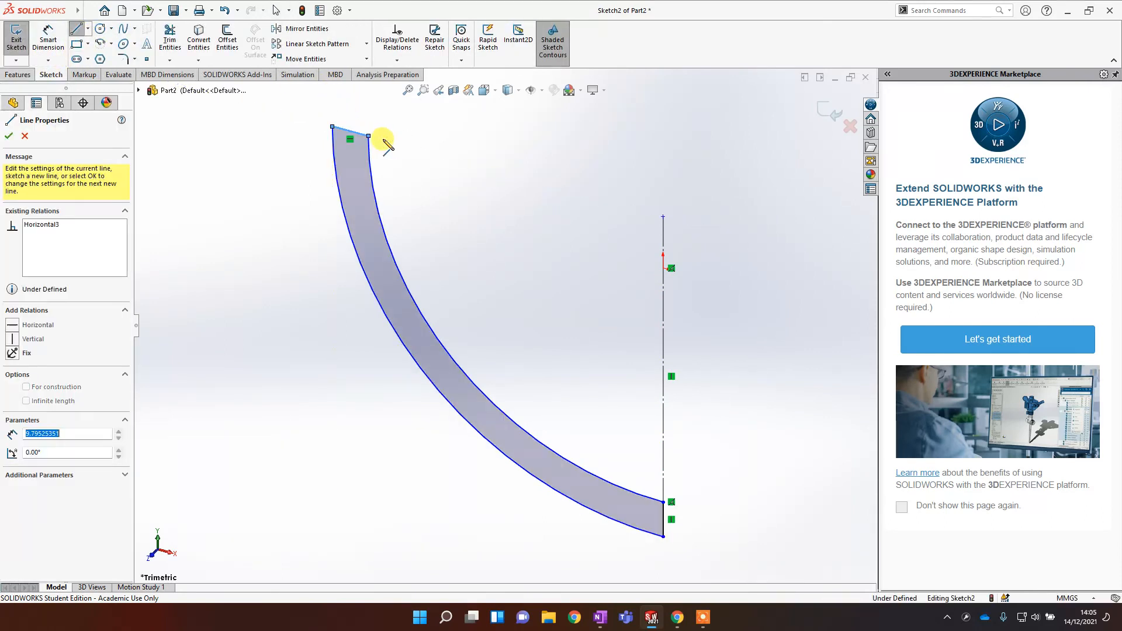
# Step: Dimension the outer arc's radius as 100 mm
pyautogui.moveTo(571, 238)
pyautogui.mouseDown(button='middle')
pyautogui.moveTo(509, 446)
pyautogui.moveTo(564, 418)
pyautogui.moveTo(651, 481)
pyautogui.moveTo(468, 433)
pyautogui.moveTo(653, 421)
pyautogui.moveTo(494, 418)
pyautogui.moveTo(569, 459)
pyautogui.moveTo(524, 441)
pyautogui.moveTo(540, 468)
pyautogui.mouseUp(button='middle')
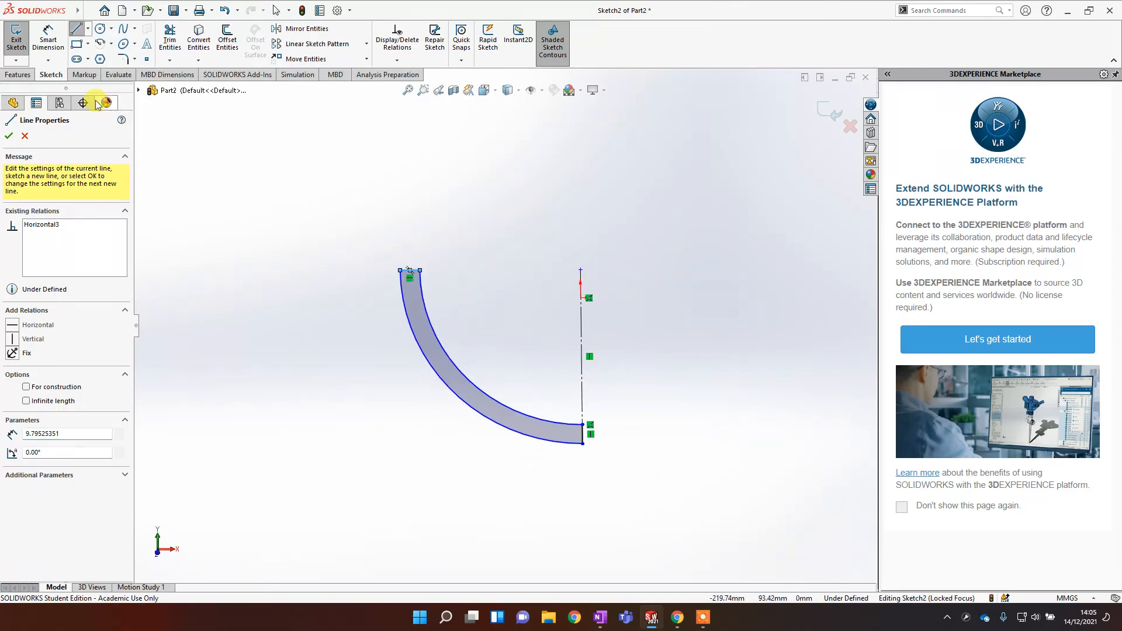
pyautogui.click(50, 32)
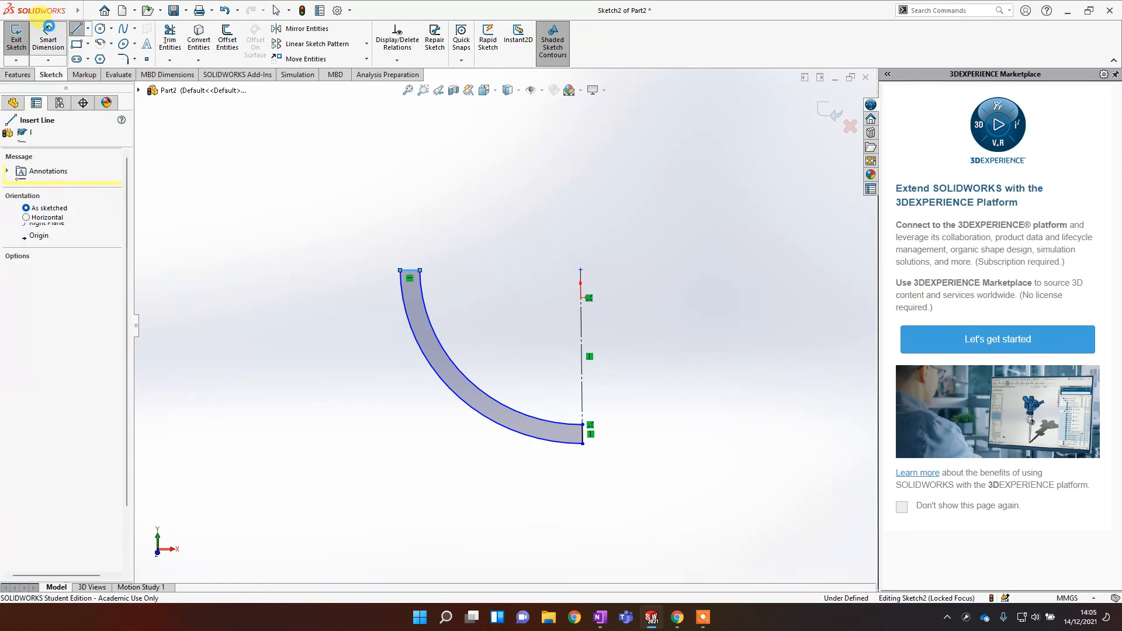
pyautogui.click(424, 365)
pyautogui.click(323, 412)
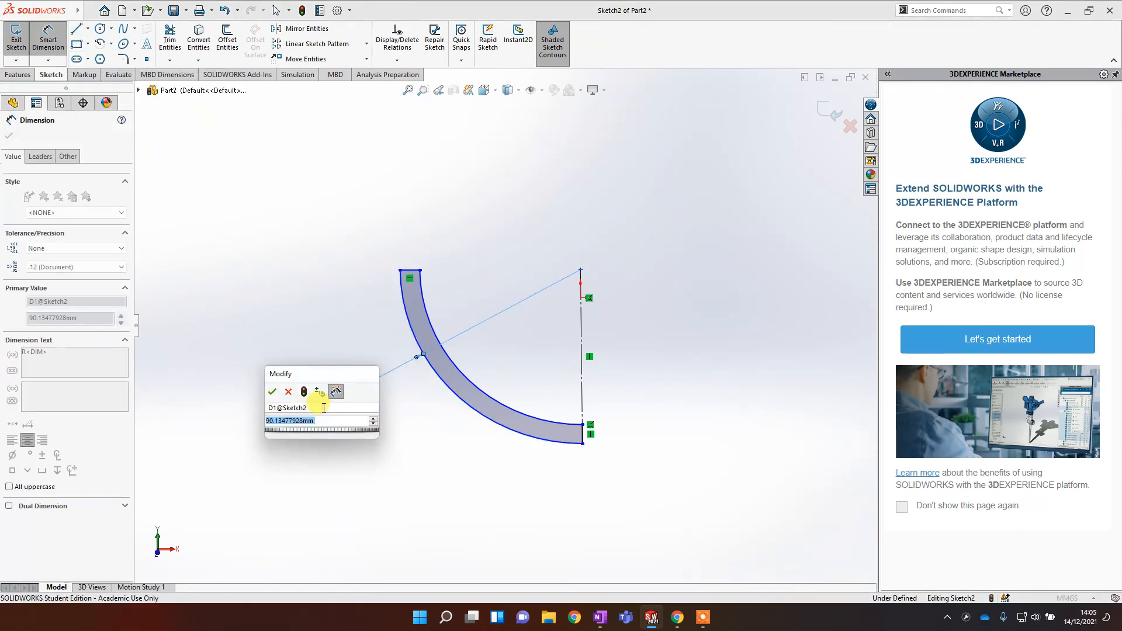
pyautogui.write('100')
pyautogui.press('Return')
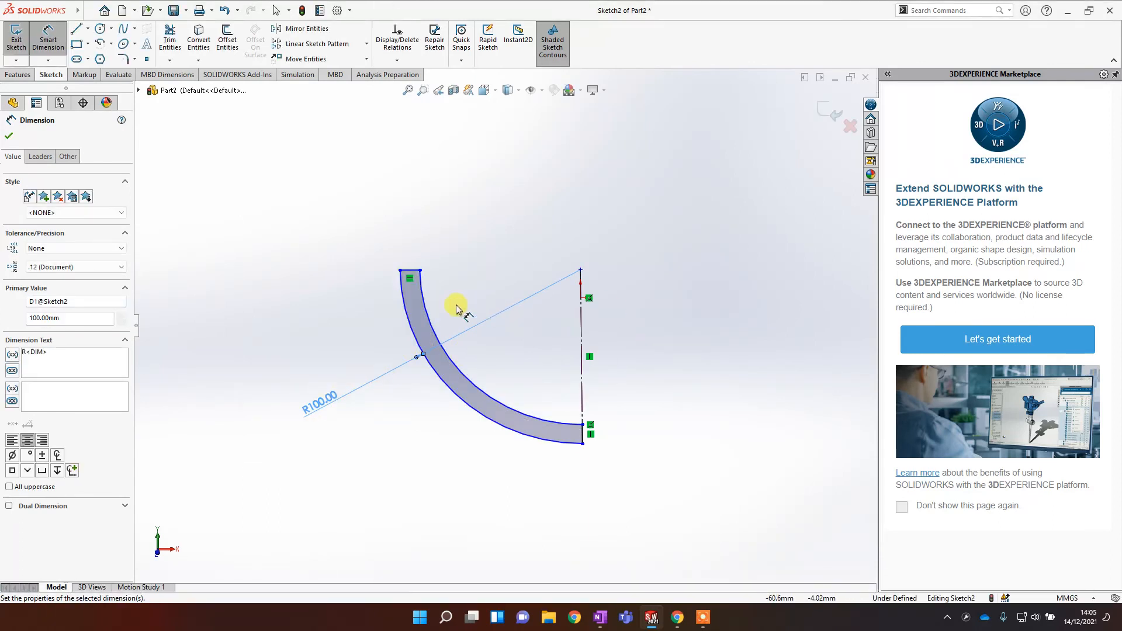
# Step: Dimension the inner arc's radius as 75 mm
pyautogui.click(431, 314)
pyautogui.click(464, 302)
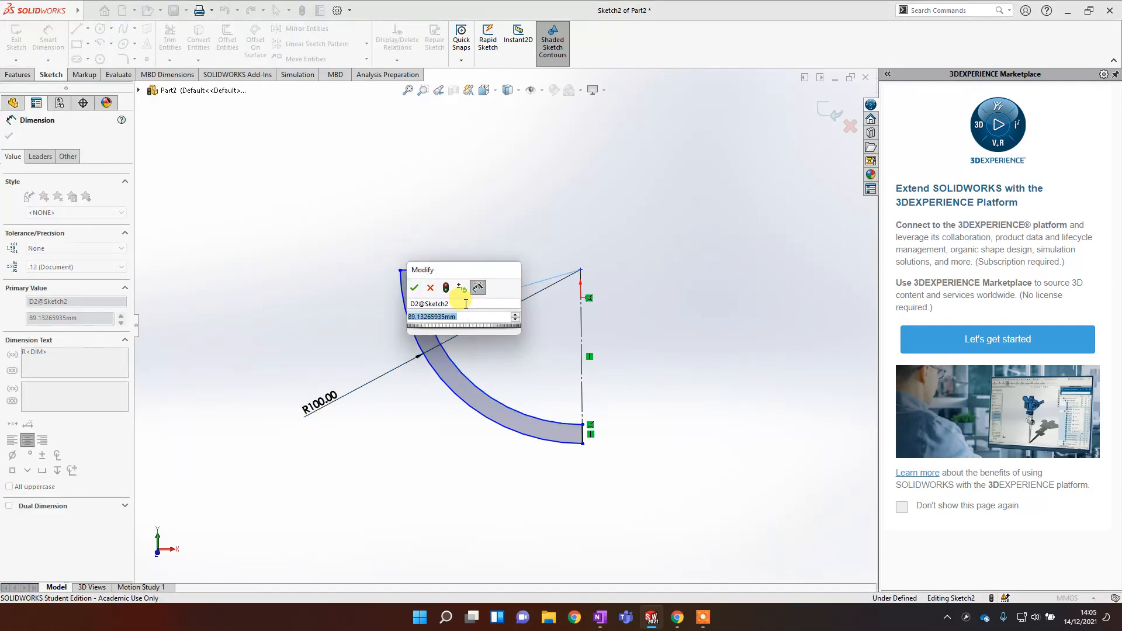
pyautogui.click(415, 287)
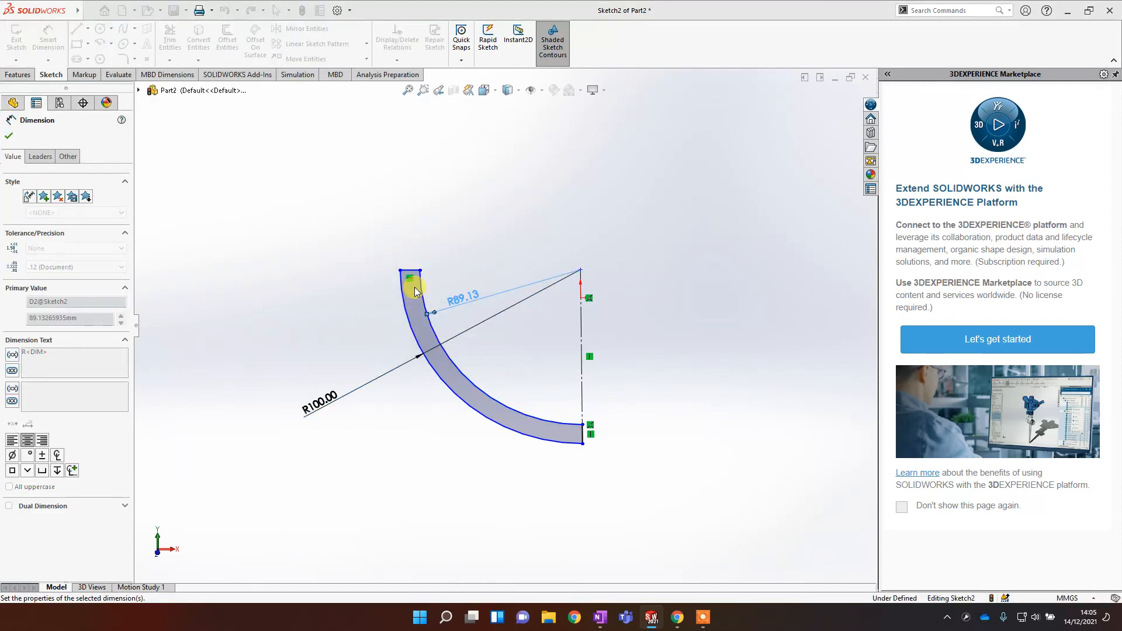
pyautogui.moveTo(475, 450)
pyautogui.mouseDown(button='middle')
pyautogui.moveTo(577, 446)
pyautogui.moveTo(419, 409)
pyautogui.moveTo(489, 408)
pyautogui.moveTo(463, 451)
pyautogui.moveTo(456, 444)
pyautogui.mouseUp(button='middle')
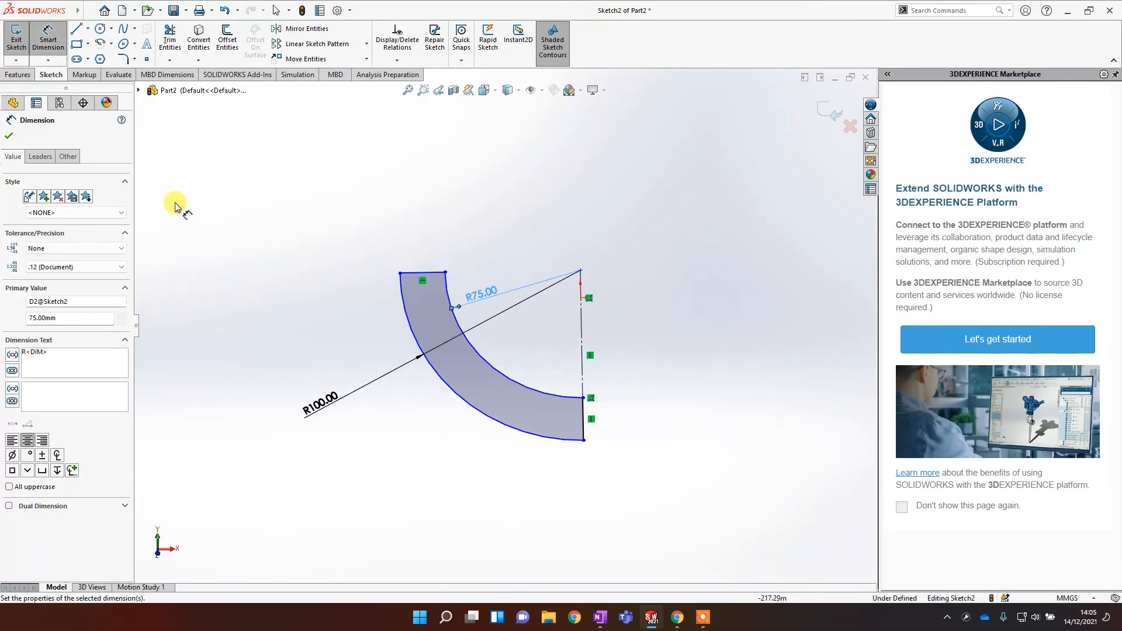
# Step: Revolve the profile 360 degrees about the vertical construction line
pyautogui.click(8, 77)
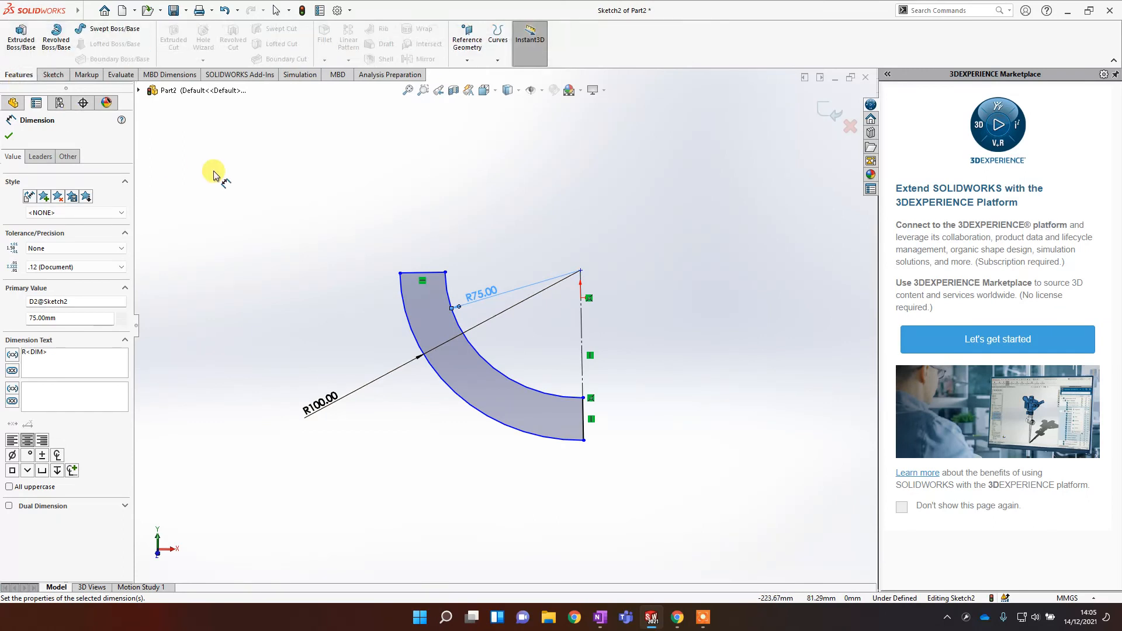
pyautogui.click(56, 41)
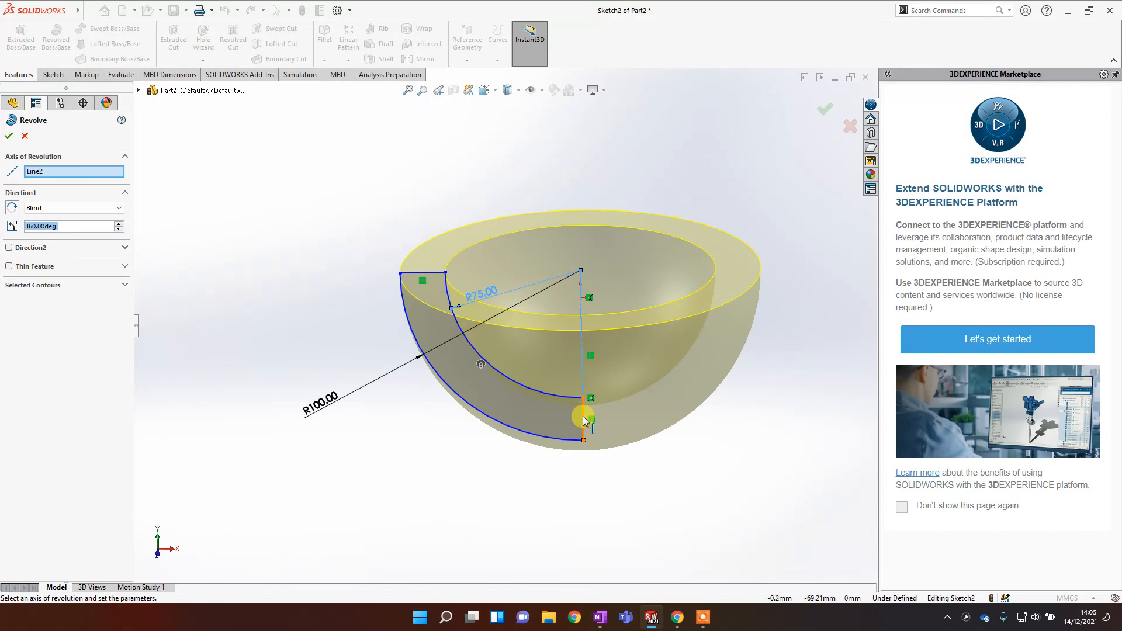
pyautogui.moveTo(615, 300); pyautogui.dragTo(601, 326, button='middle')
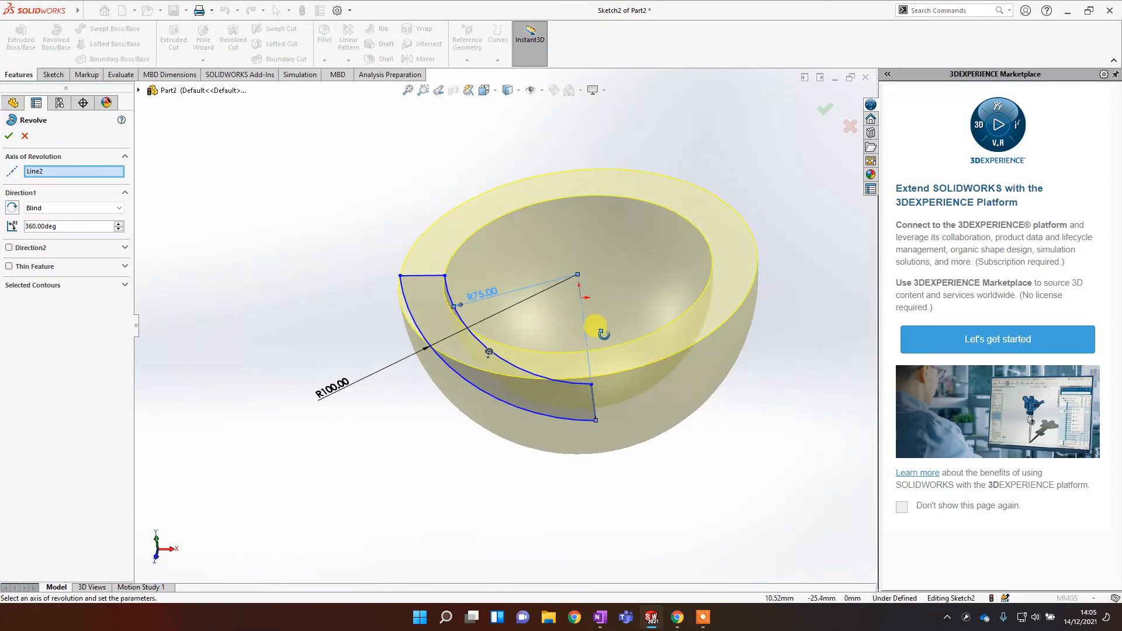
pyautogui.click(8, 138)
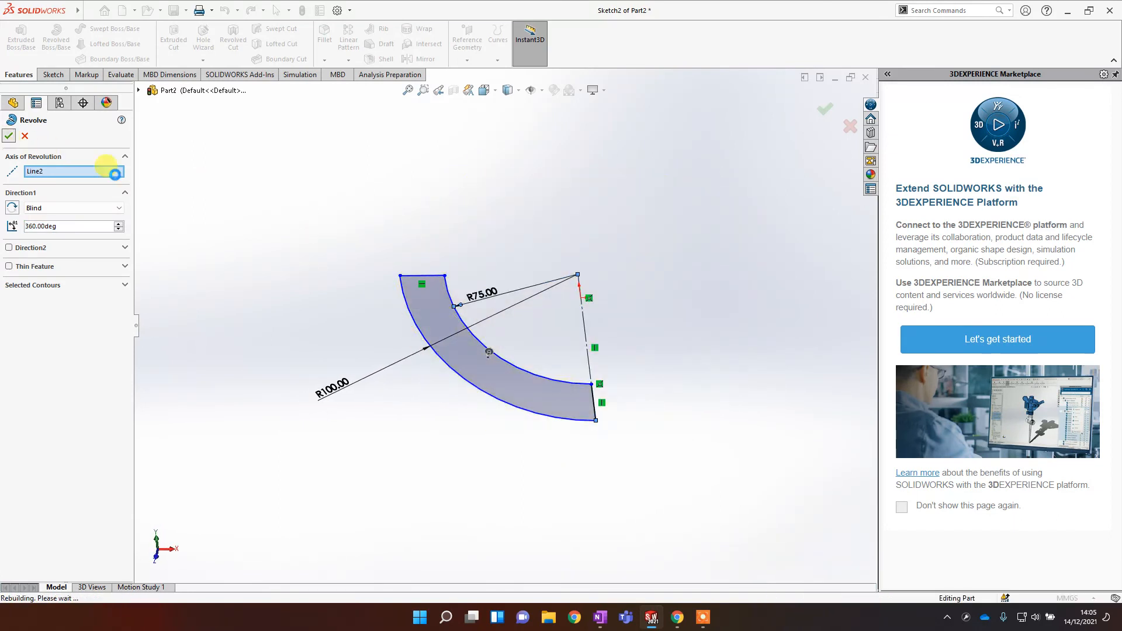
# Step: Hide the sketches in the graphics area
pyautogui.moveTo(358, 342); pyautogui.dragTo(426, 338, button='middle')
pyautogui.moveTo(299, 245); pyautogui.dragTo(493, 220, button='middle')
pyautogui.scroll(3, 501, 219)
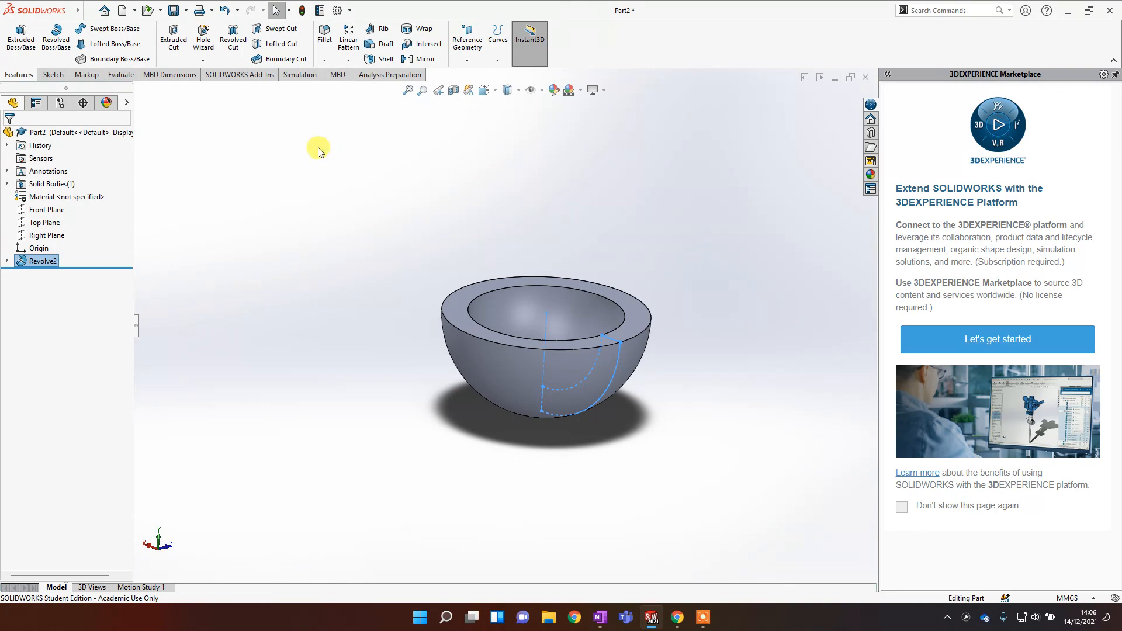
pyautogui.scroll(-1, 708, 360)
pyautogui.moveTo(656, 382); pyautogui.dragTo(672, 395, button='middle')
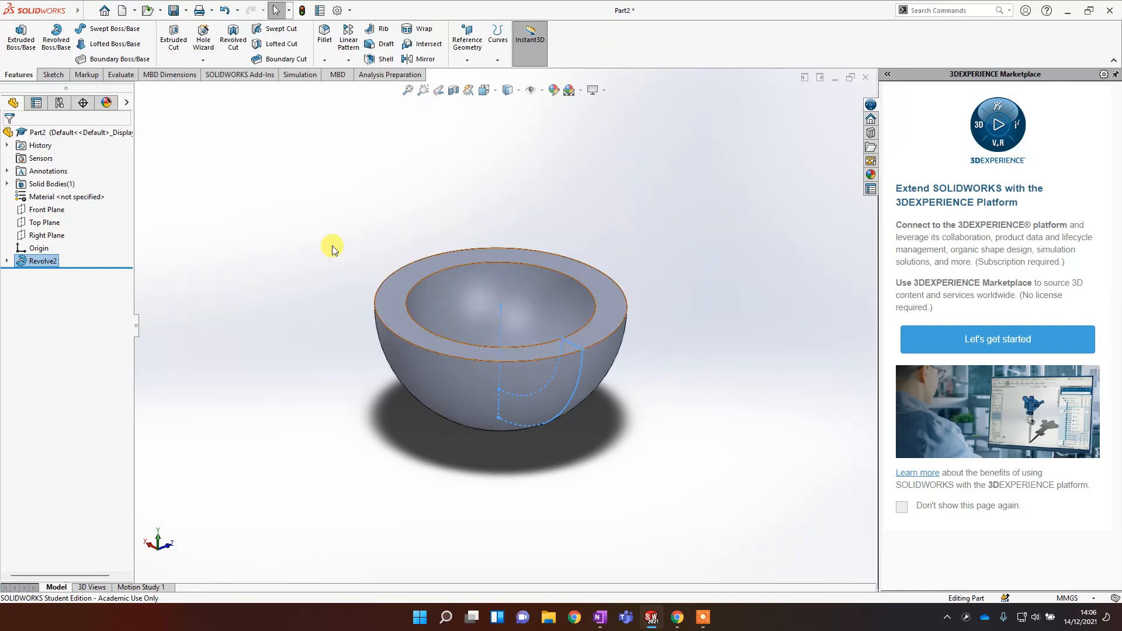
pyautogui.click(544, 94)
pyautogui.click(609, 100)
# Step: Apply the Plain White scene and turn off shadows in shaded mode
pyautogui.click(582, 92)
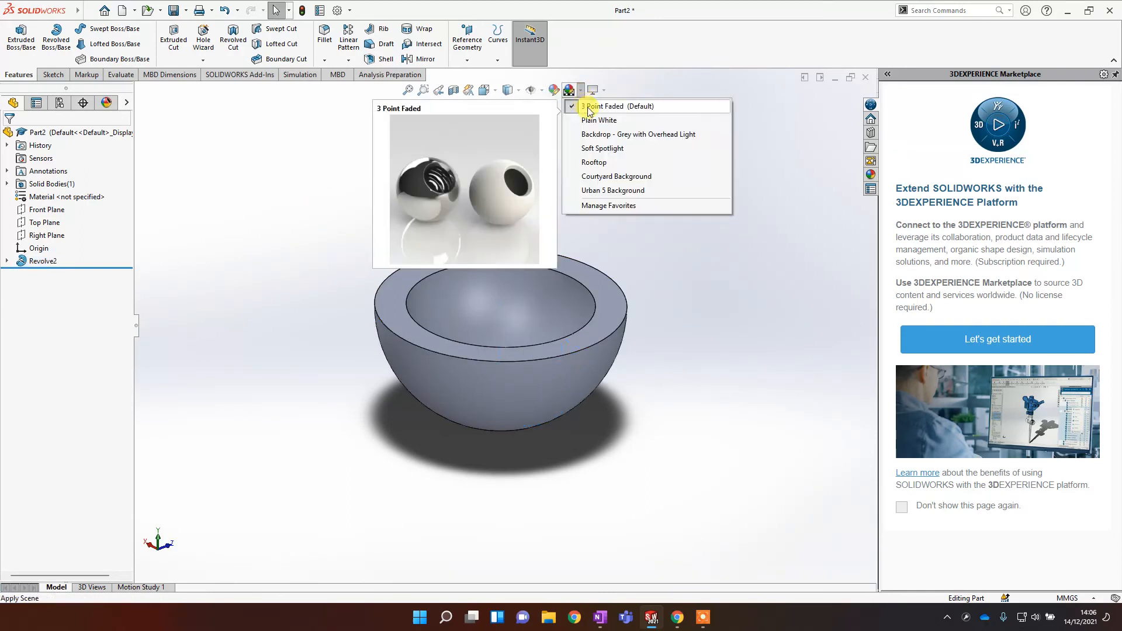
pyautogui.click(588, 117)
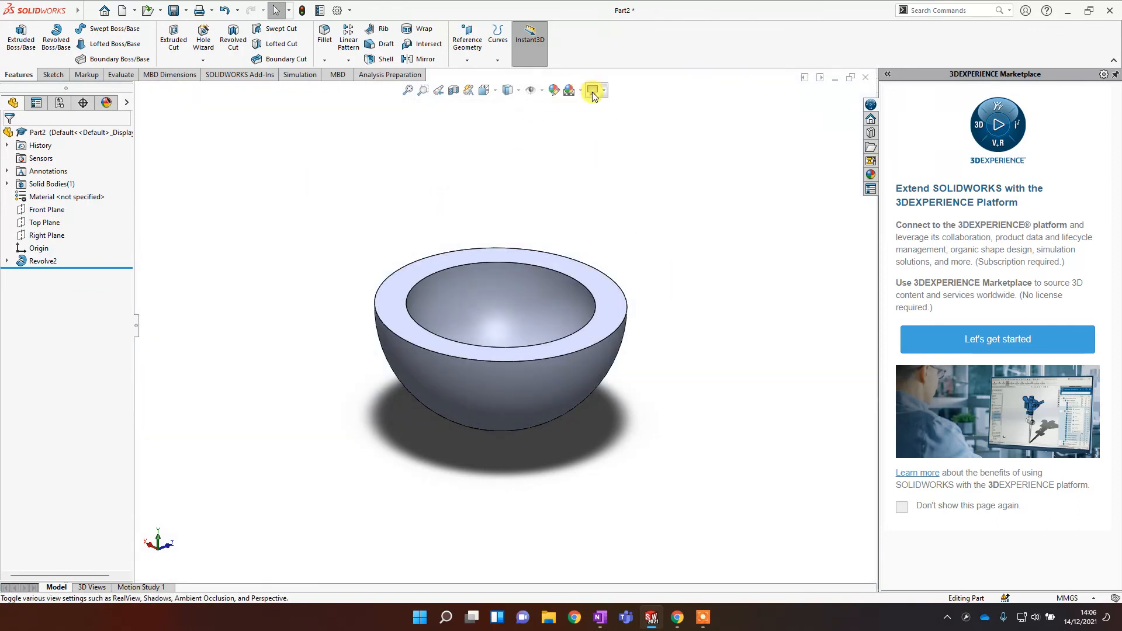
pyautogui.click(603, 93)
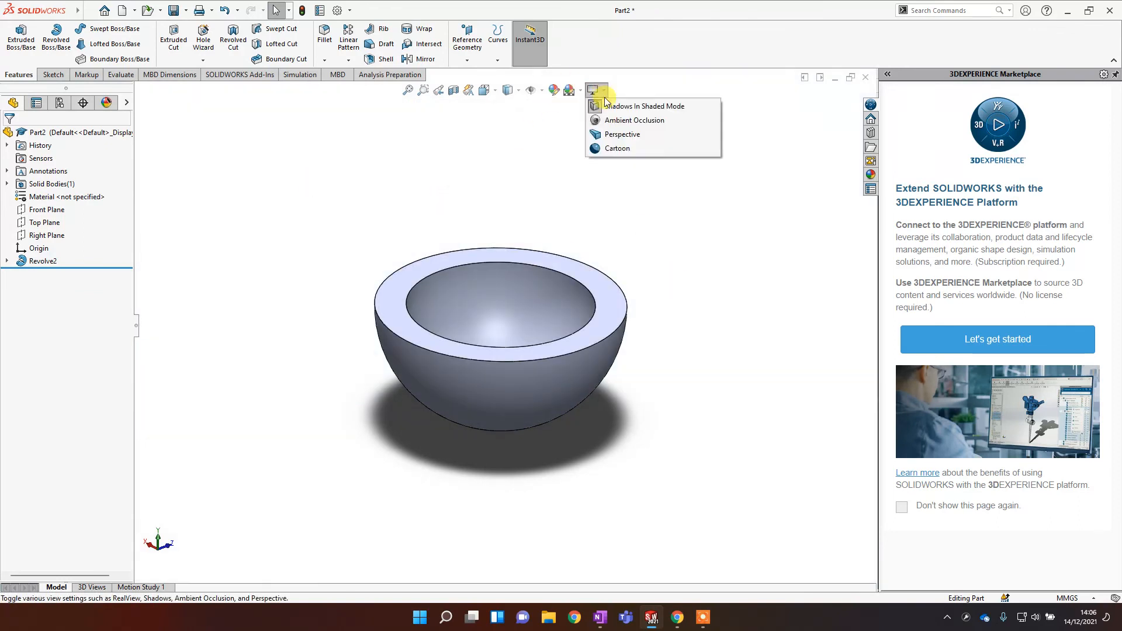
pyautogui.click(631, 106)
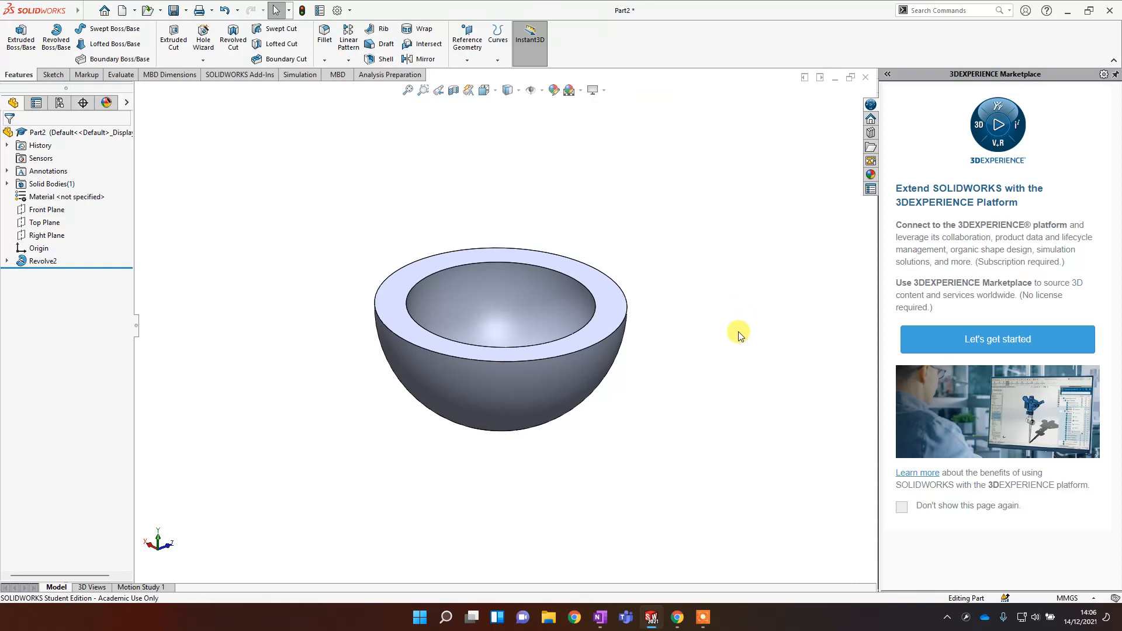
pyautogui.moveTo(739, 331)
pyautogui.mouseDown(button='middle')
pyautogui.moveTo(729, 371)
pyautogui.moveTo(724, 308)
pyautogui.moveTo(727, 332)
pyautogui.mouseUp(button='middle')
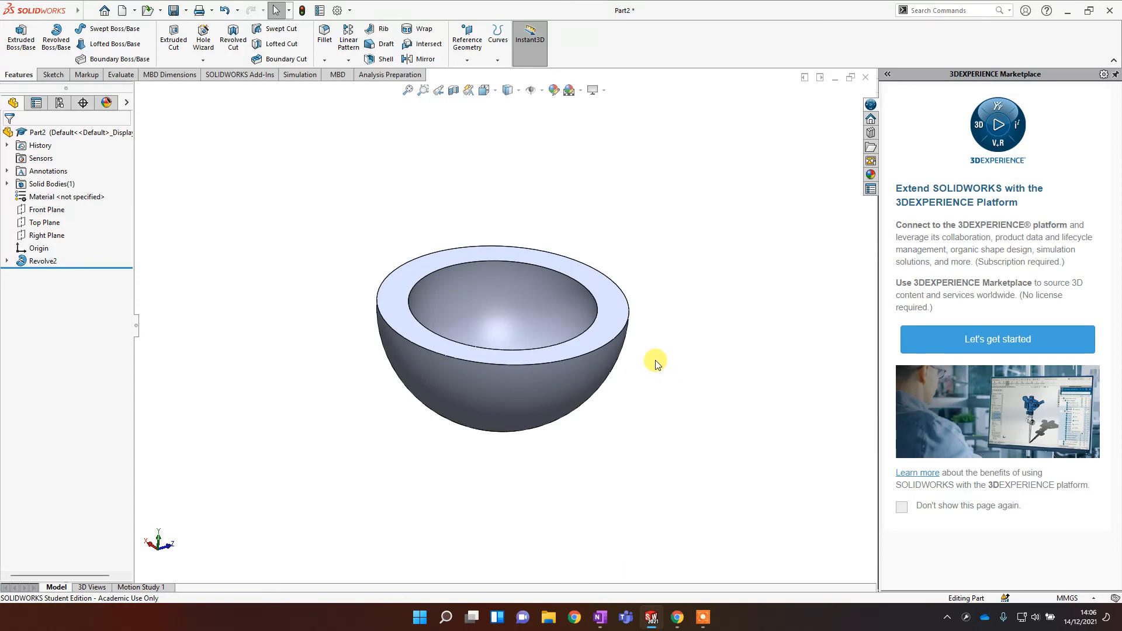
pyautogui.press('z')
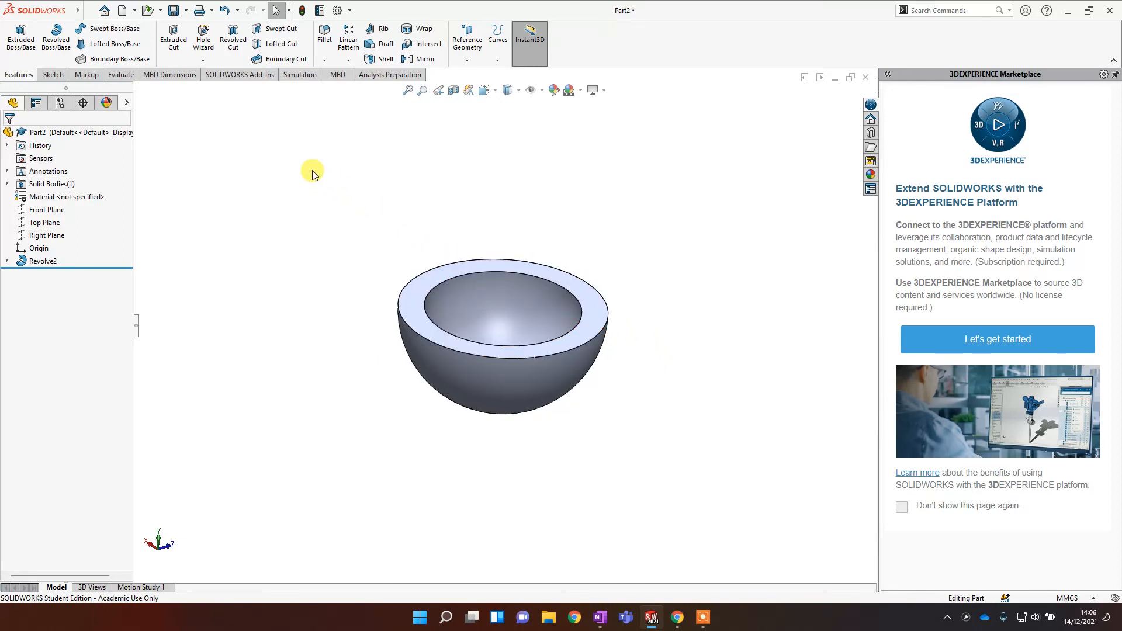
pyautogui.moveTo(271, 154); pyautogui.dragTo(383, 270)
pyautogui.moveTo(484, 144); pyautogui.dragTo(483, 246)
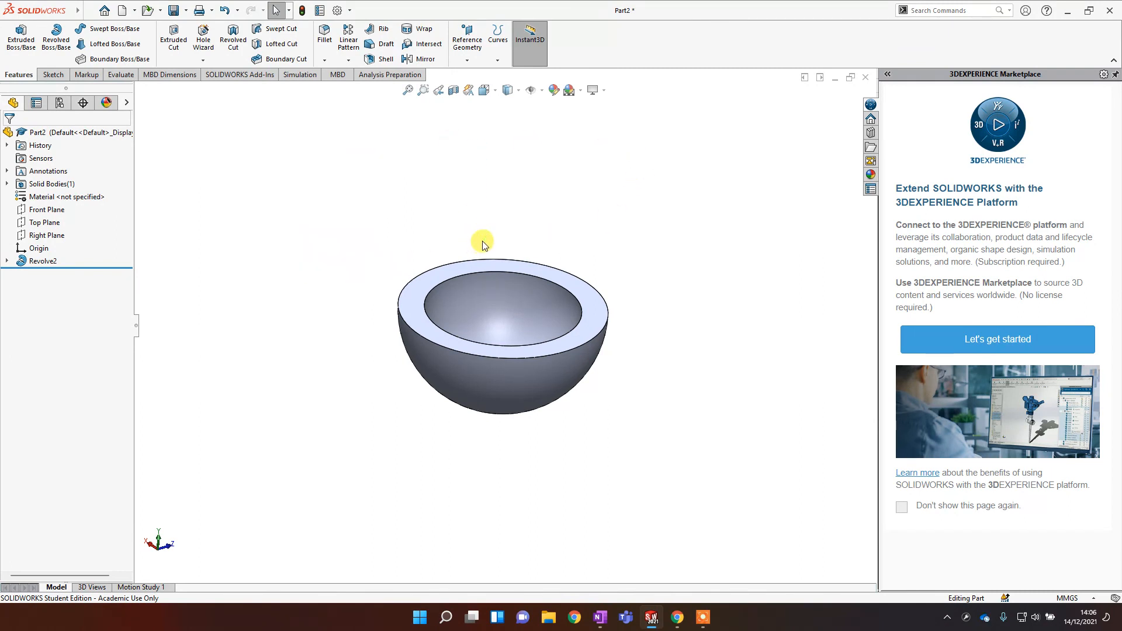